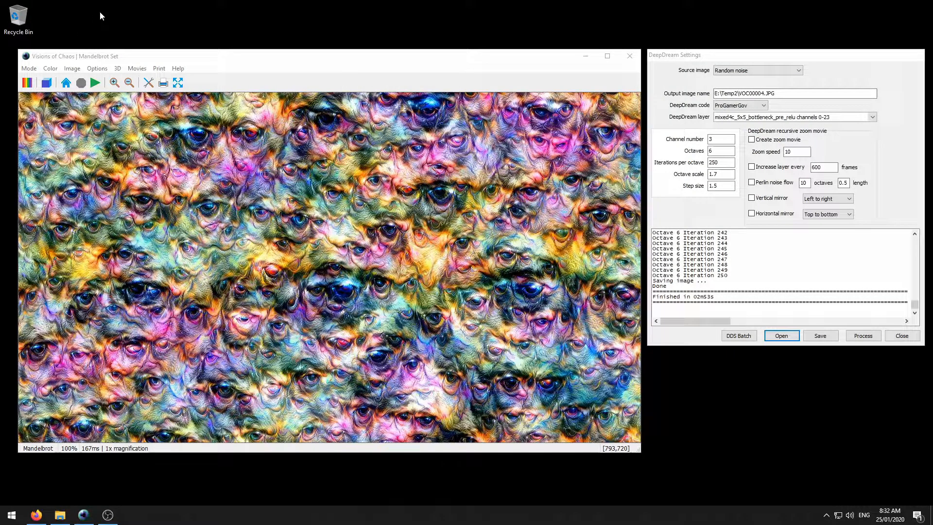
- Keep Random noise as the source image and switch DeepDream code to the top passes/rescale entry
{"action": "left_click", "coordinate": [28, 68]}
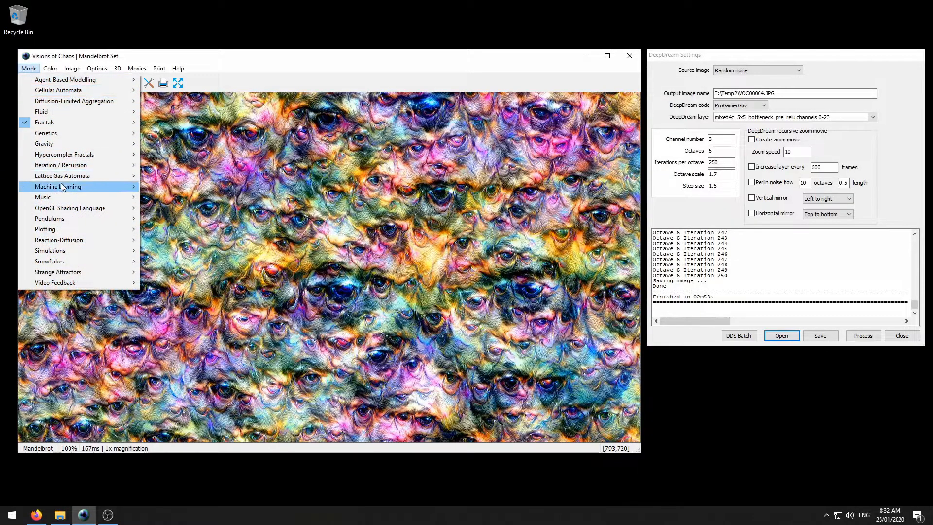
{"action": "mouse_move", "coordinate": [62, 187]}
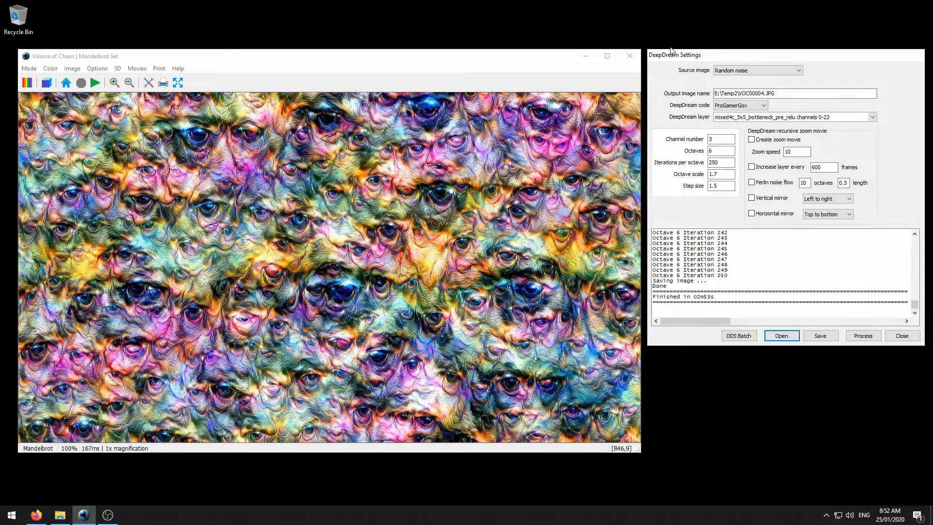
{"action": "left_click", "coordinate": [755, 72]}
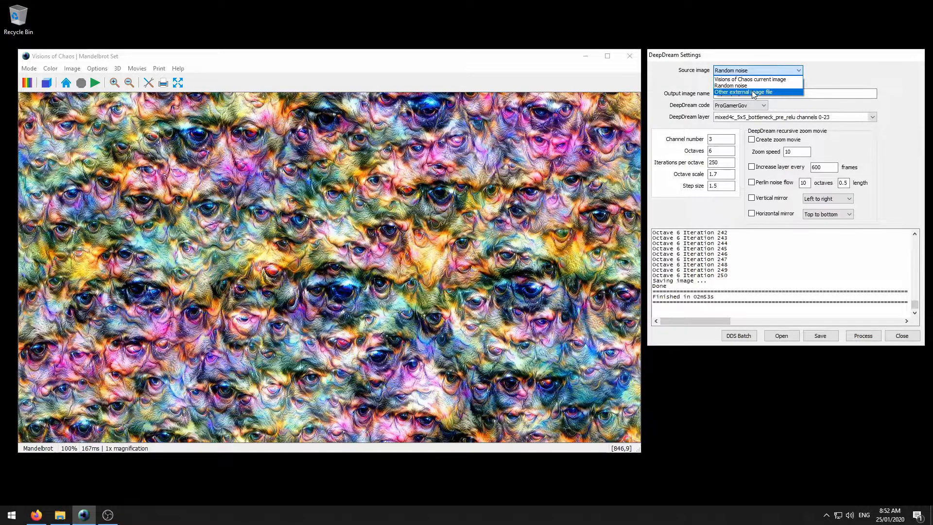
{"action": "left_click", "coordinate": [748, 85]}
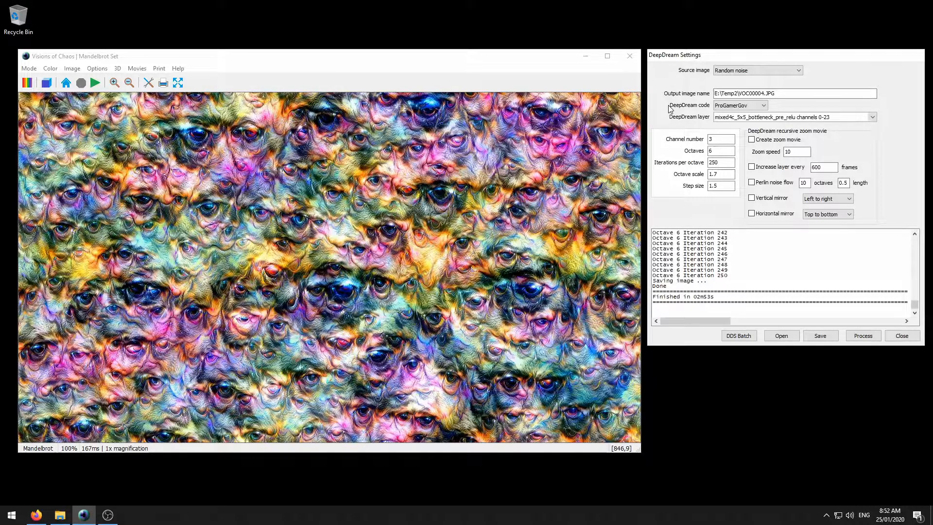
{"action": "left_click", "coordinate": [737, 106]}
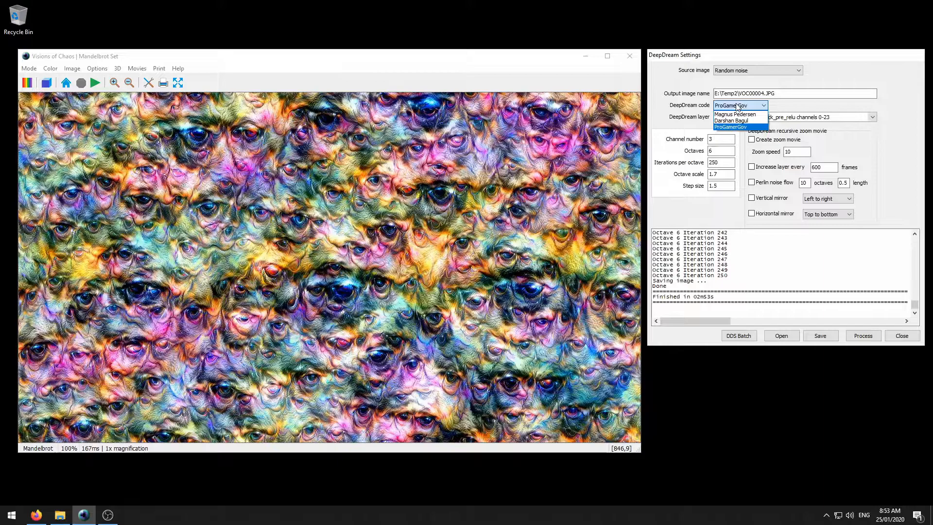
{"action": "left_click", "coordinate": [740, 114]}
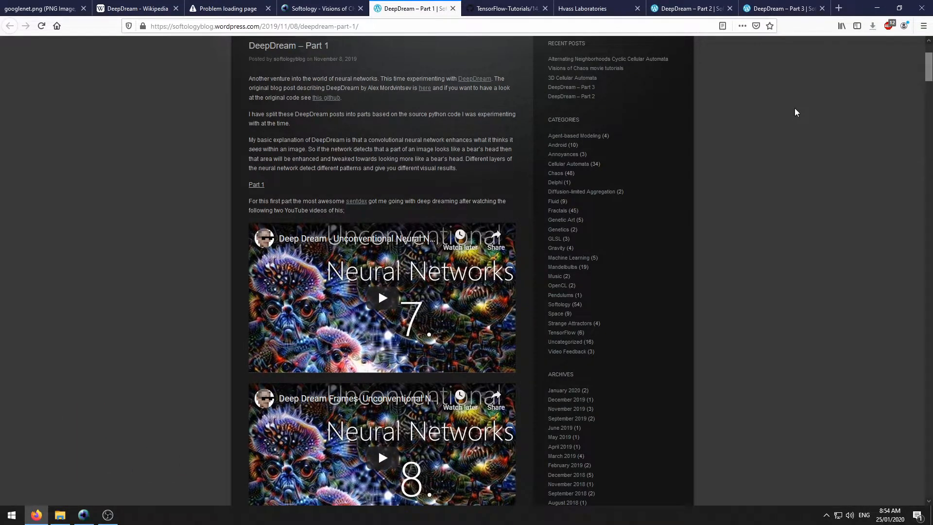
- Scroll through the DeepDream – Part 1 post and the TensorFlow DeepDream tutorial tab
{"action": "scroll", "coordinate": [776, 117], "scroll_direction": "down", "scroll_amount": 3}
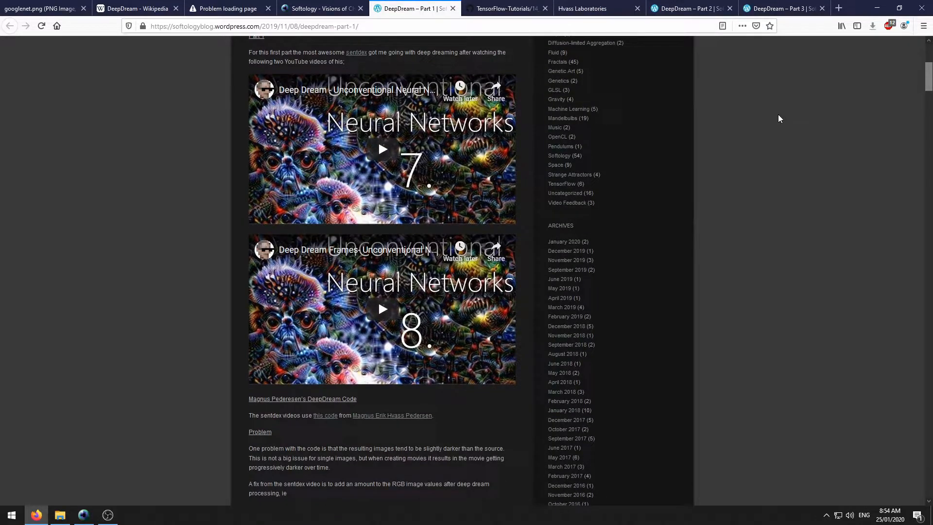
{"action": "scroll", "coordinate": [769, 124], "scroll_direction": "down", "scroll_amount": 7}
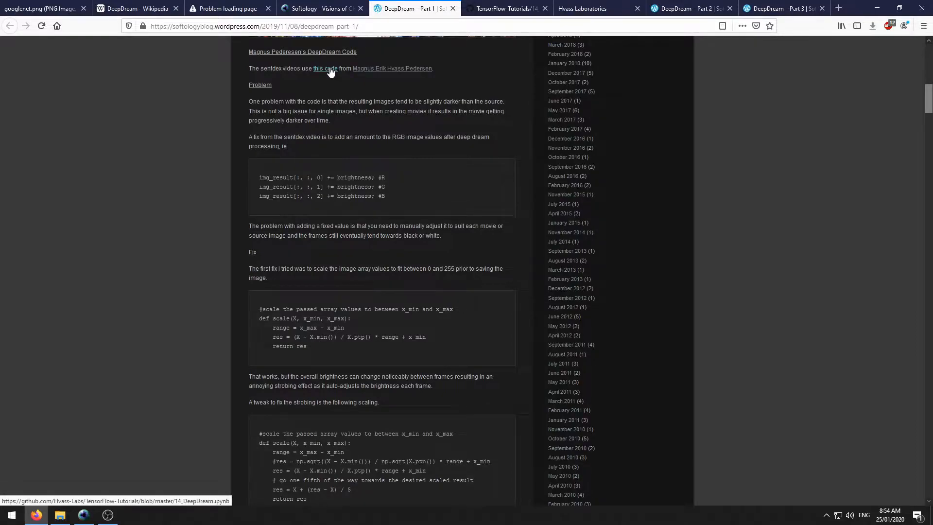
{"action": "key", "text": "ctrl+Tab"}
{"action": "scroll", "coordinate": [236, 131], "scroll_direction": "down", "scroll_amount": 5}
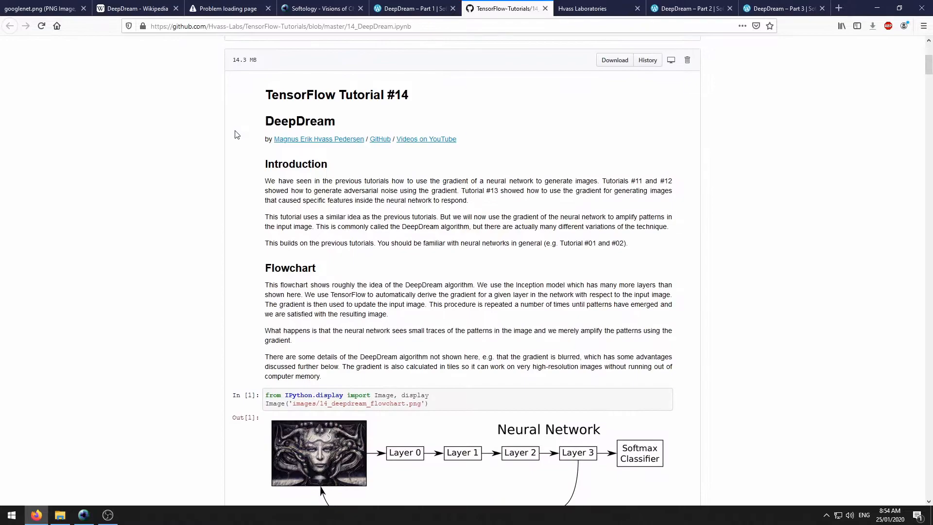
{"action": "scroll", "coordinate": [236, 135], "scroll_direction": "down", "scroll_amount": 3}
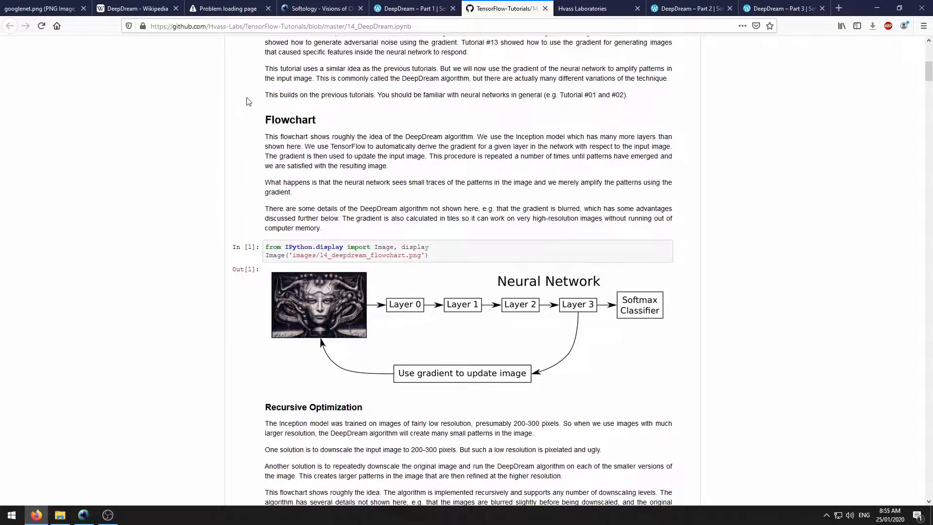
{"action": "scroll", "coordinate": [249, 101], "scroll_direction": "up", "scroll_amount": 4}
{"action": "scroll", "coordinate": [258, 101], "scroll_direction": "down", "scroll_amount": 5}
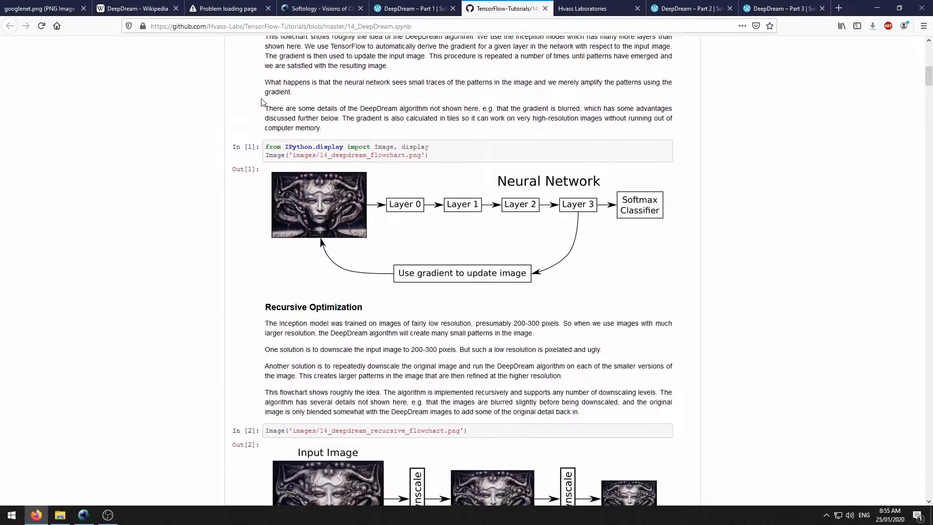
- Glance at the lab homepage tab, then return to Part 1 and scroll to its layer images
{"action": "key", "text": "ctrl+Tab"}
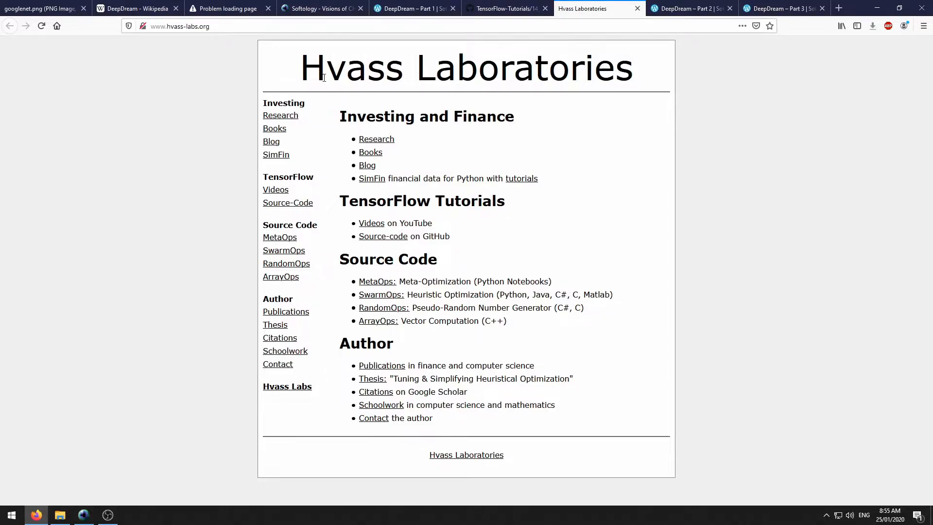
{"action": "key", "text": "ctrl+shift+Tab"}
{"action": "key", "text": "ctrl+shift+Tab"}
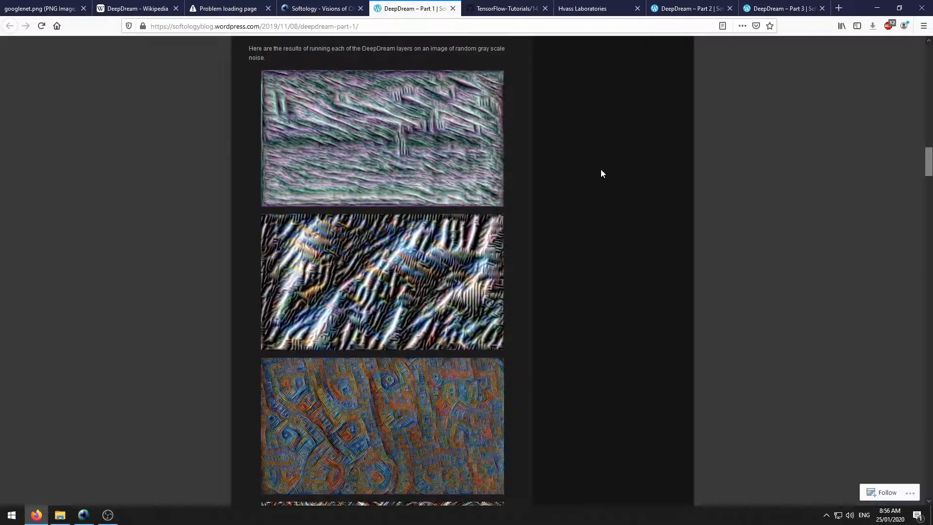
{"action": "scroll", "coordinate": [602, 176], "scroll_direction": "down", "scroll_amount": 10}
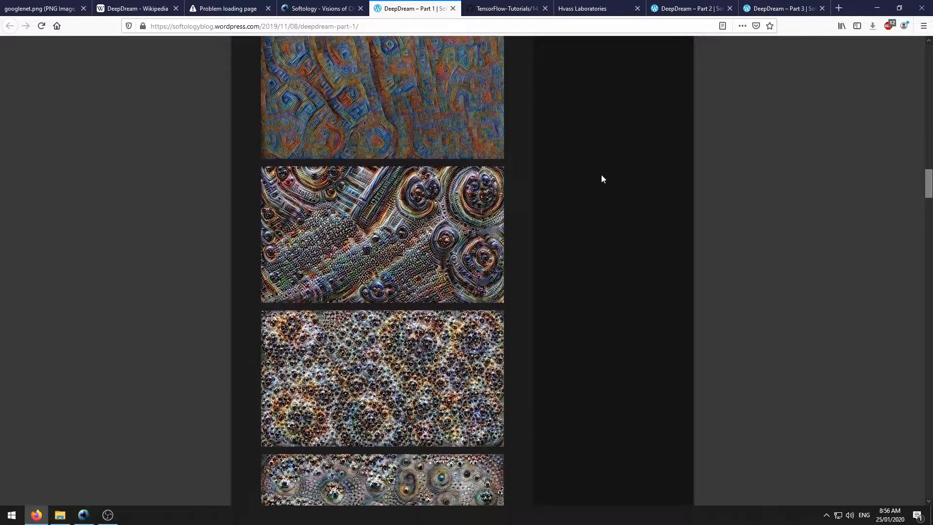
{"action": "scroll", "coordinate": [602, 179], "scroll_direction": "down", "scroll_amount": 7}
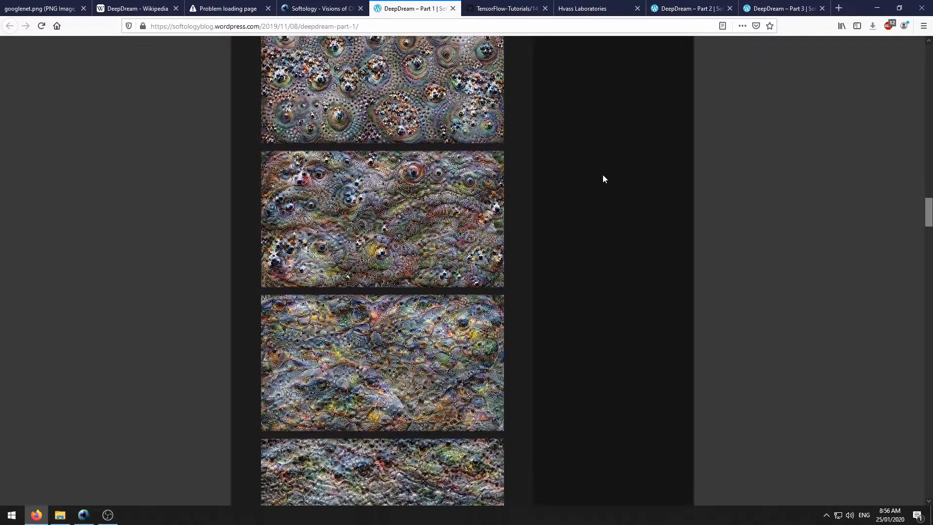
{"action": "scroll", "coordinate": [603, 175], "scroll_direction": "down", "scroll_amount": 4}
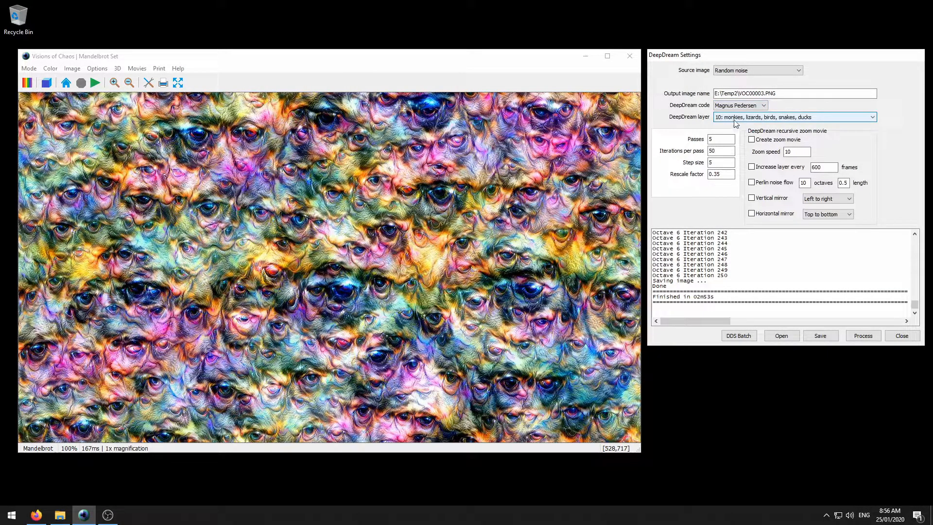
- Choose DeepDream layer '8: creepy faces, reptilians' and start processing from random noise
{"action": "left_click", "coordinate": [791, 119]}
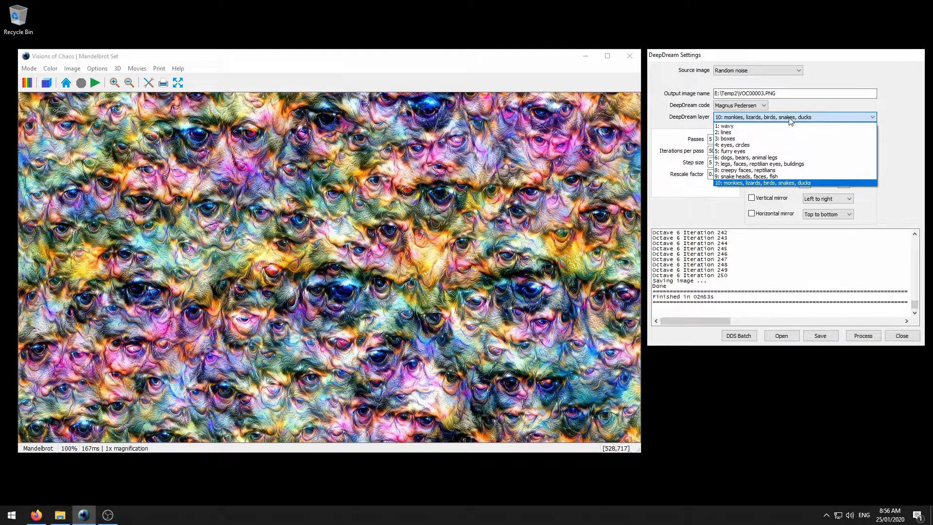
{"action": "left_click", "coordinate": [791, 119]}
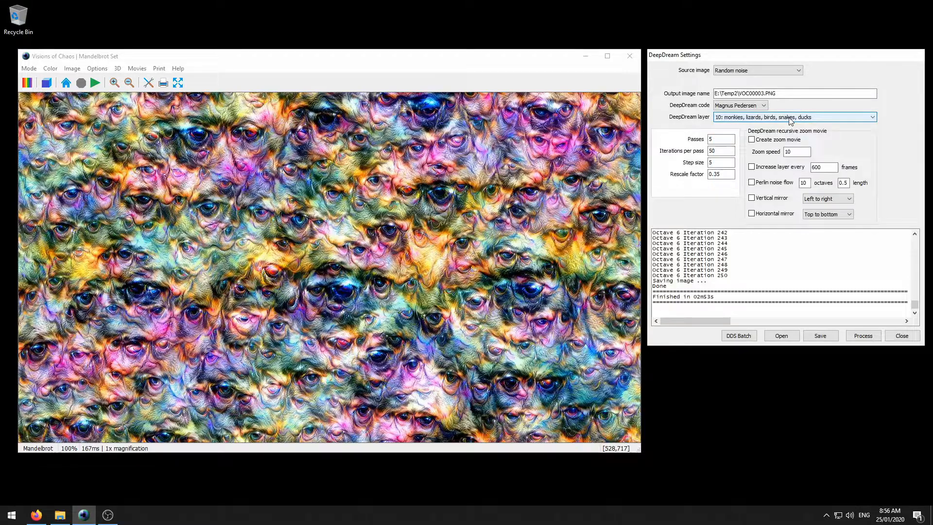
{"action": "left_click", "coordinate": [749, 119]}
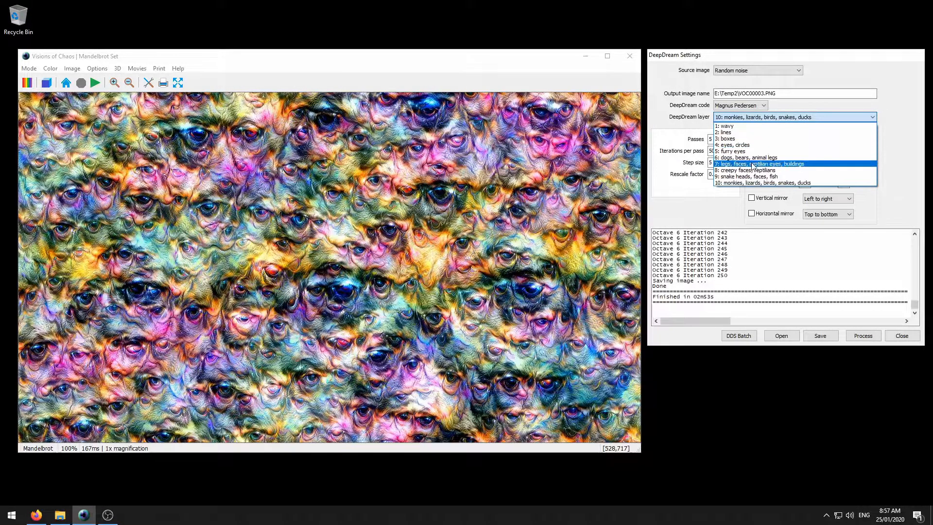
{"action": "left_click", "coordinate": [765, 171]}
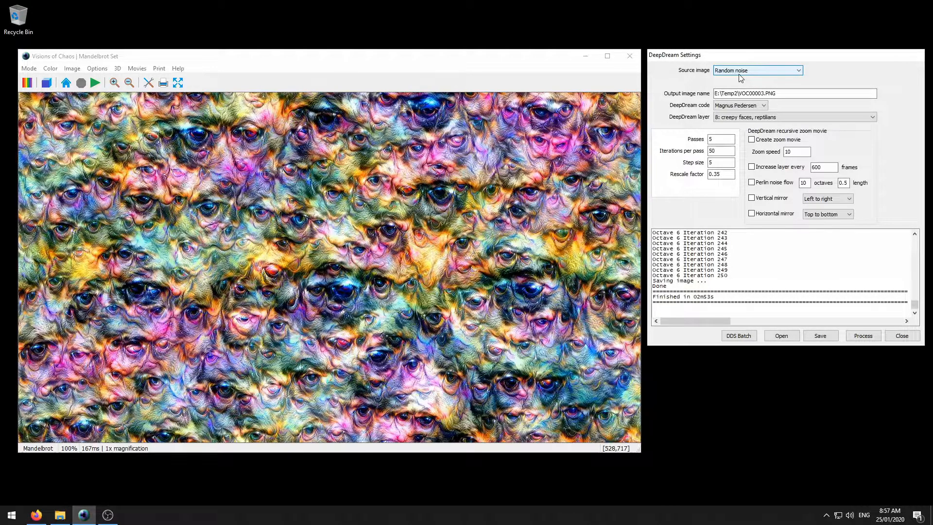
{"action": "left_click", "coordinate": [864, 336]}
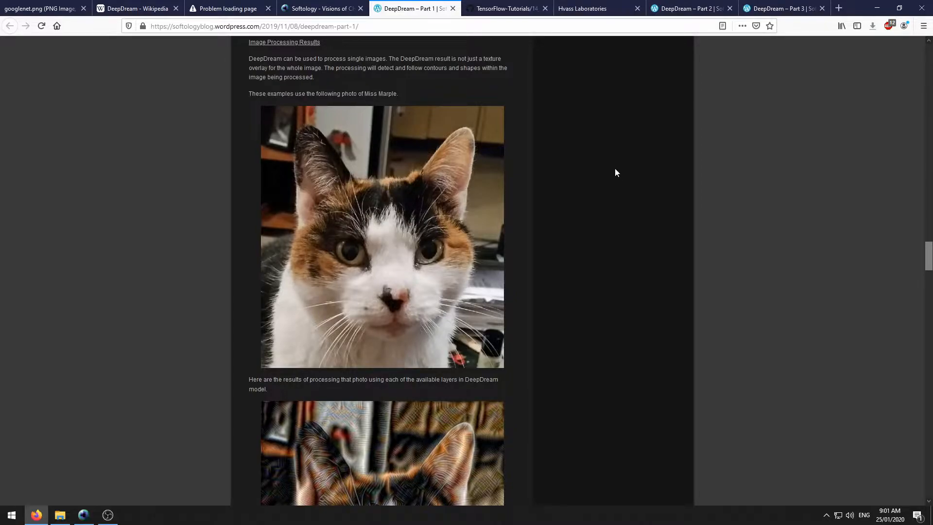
- Scroll the Part 1 post past the processed cat photos, opening and scrolling a full-size image
{"action": "scroll", "coordinate": [609, 165], "scroll_direction": "down", "scroll_amount": 2}
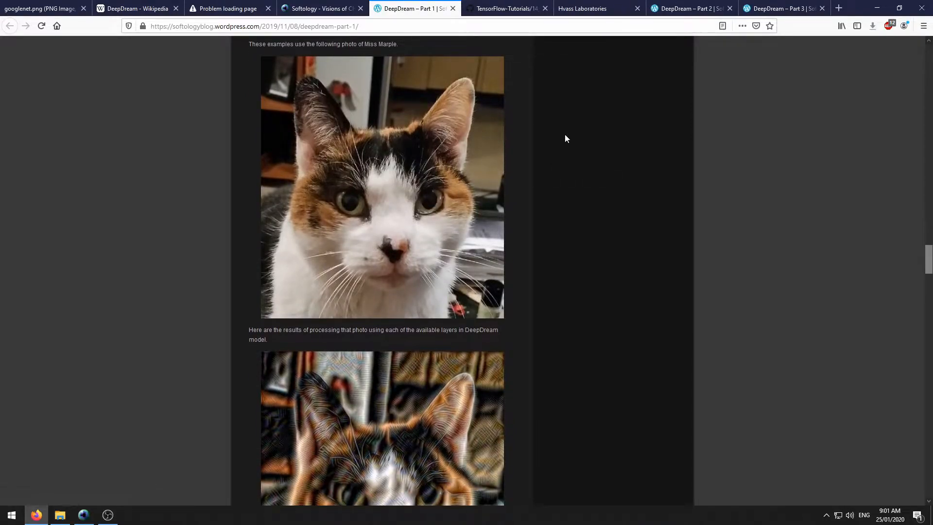
{"action": "scroll", "coordinate": [565, 134], "scroll_direction": "down", "scroll_amount": 6}
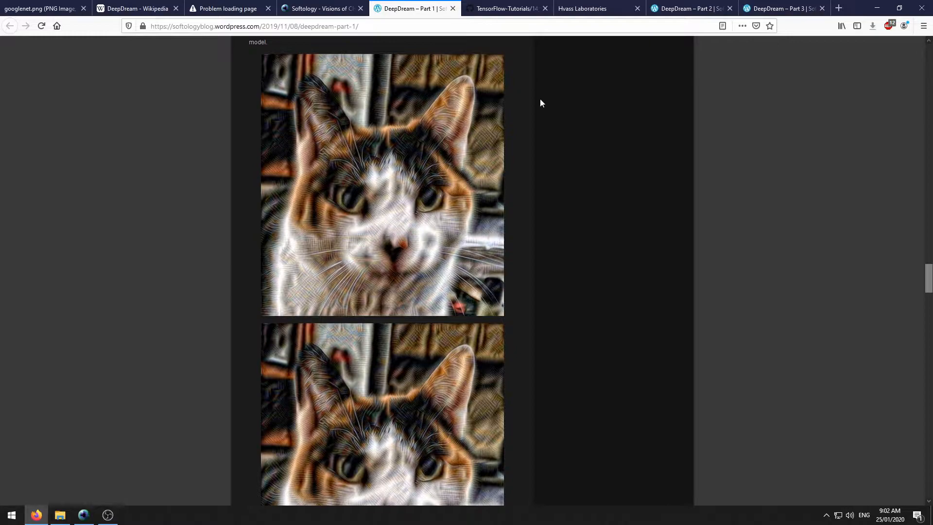
{"action": "scroll", "coordinate": [540, 103], "scroll_direction": "down", "scroll_amount": 2}
{"action": "scroll", "coordinate": [540, 100], "scroll_direction": "down", "scroll_amount": 5}
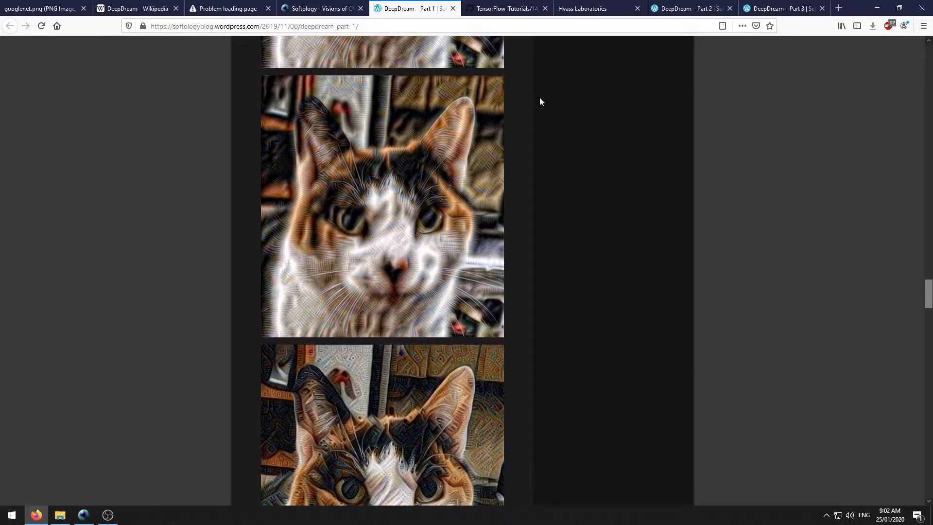
{"action": "scroll", "coordinate": [539, 101], "scroll_direction": "down", "scroll_amount": 2}
{"action": "scroll", "coordinate": [539, 101], "scroll_direction": "down", "scroll_amount": 3}
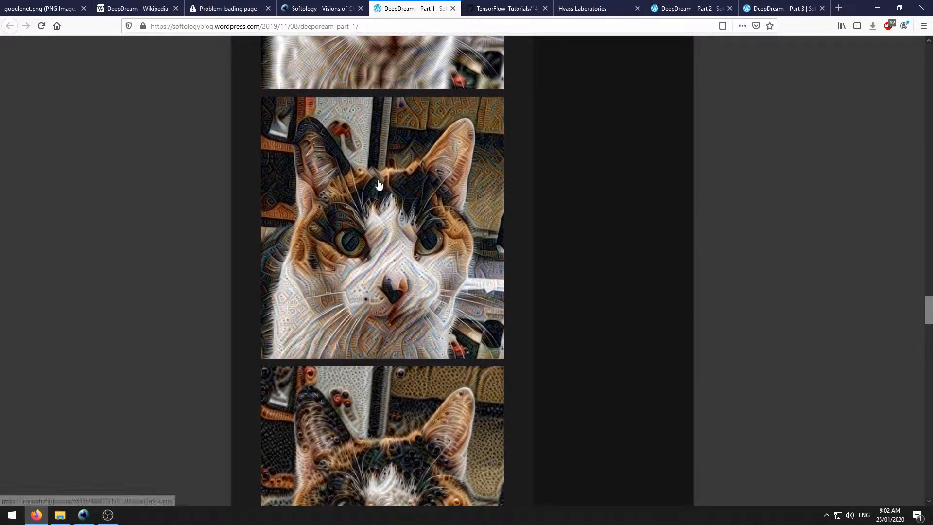
{"action": "left_click", "coordinate": [378, 183]}
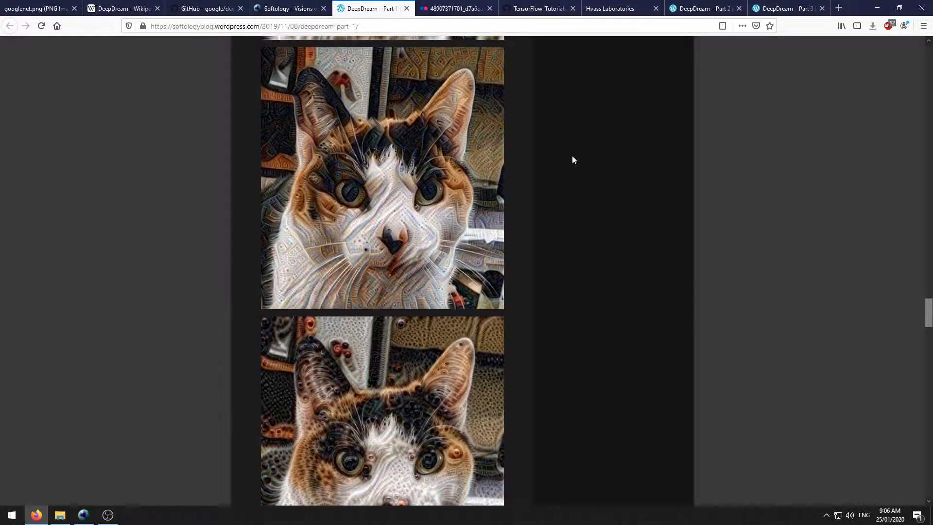
{"action": "scroll", "coordinate": [573, 160], "scroll_direction": "down", "scroll_amount": 5}
{"action": "scroll", "coordinate": [575, 160], "scroll_direction": "down", "scroll_amount": 10}
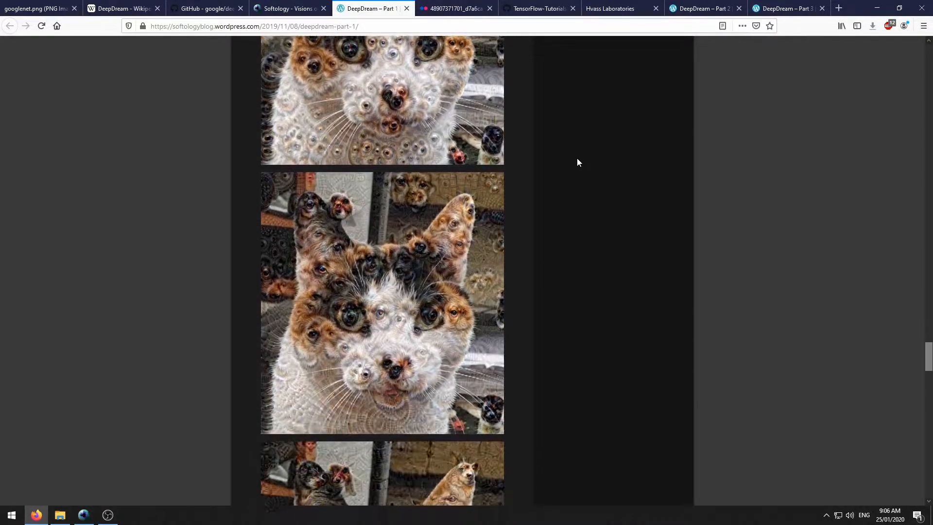
{"action": "scroll", "coordinate": [578, 159], "scroll_direction": "down", "scroll_amount": 6}
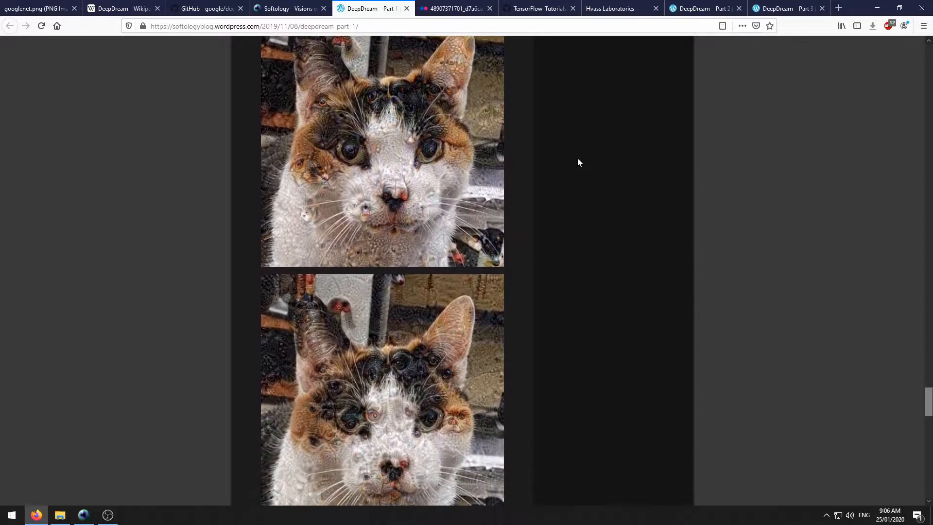
{"action": "scroll", "coordinate": [579, 161], "scroll_direction": "down", "scroll_amount": 5}
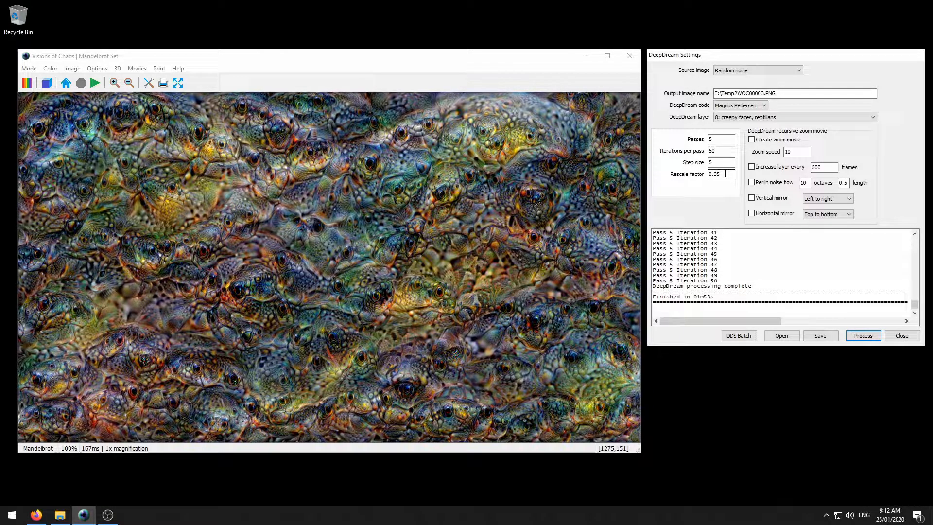
- Render DeepDream images with Passes 1, then 7, and finally set Passes back to 5
{"action": "double_click", "coordinate": [716, 139]}
{"action": "type", "text": "1"}
{"action": "left_click", "coordinate": [863, 335]}
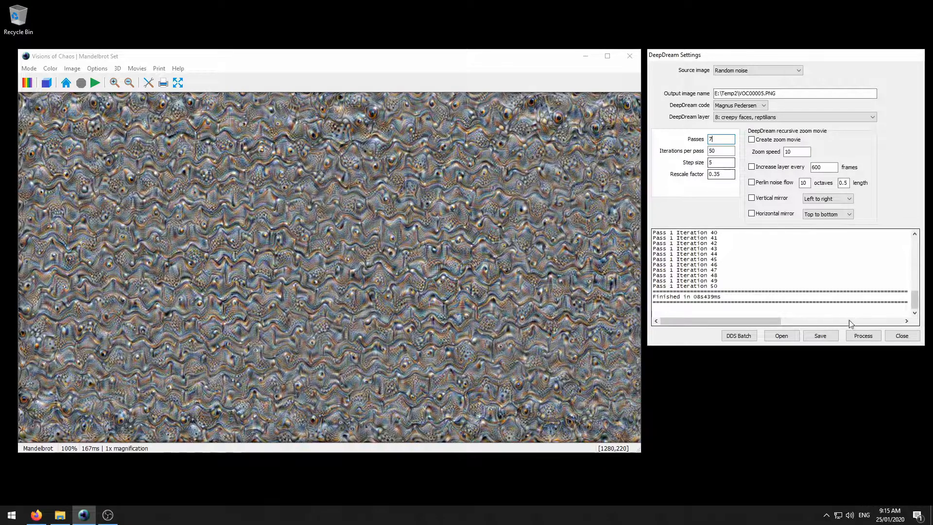
{"action": "left_click", "coordinate": [861, 336]}
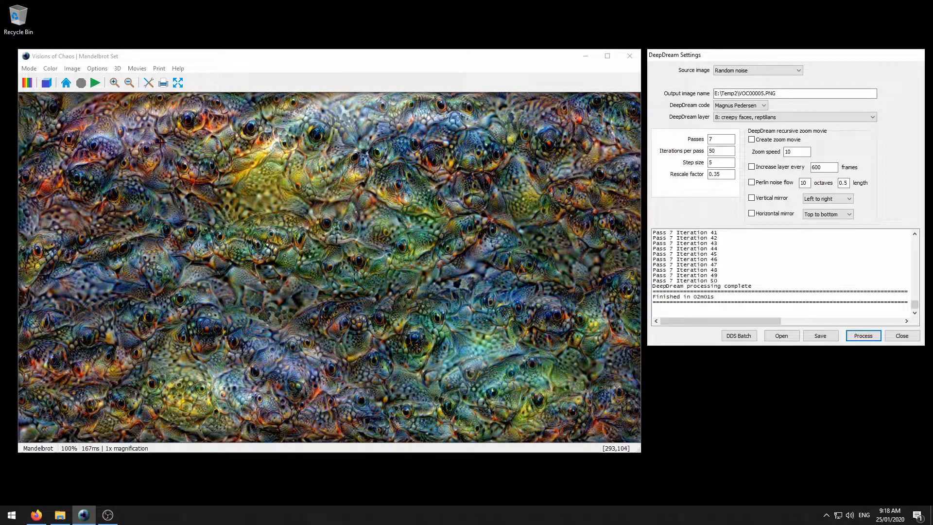
{"action": "left_click_drag", "start_coordinate": [720, 140], "coordinate": [680, 145]}
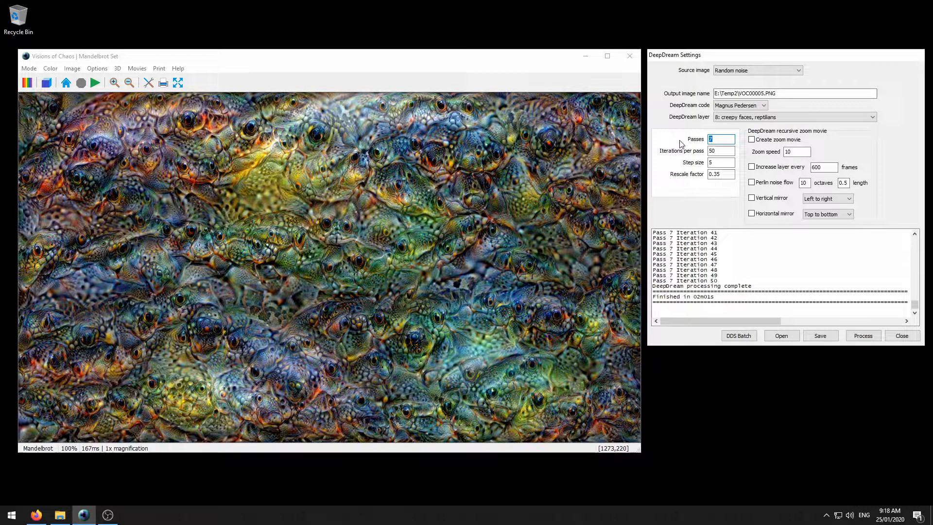
{"action": "type", "text": "5"}
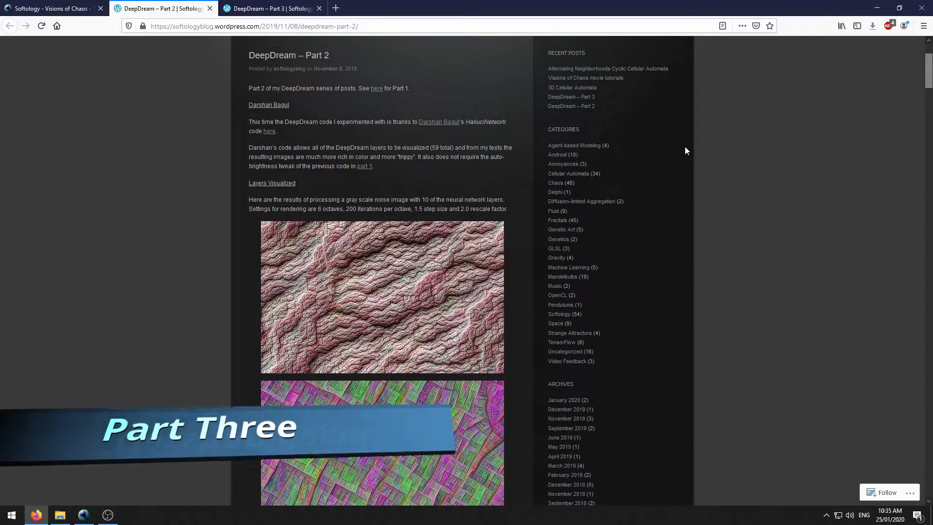
- Open the code author's about page in a new tab, view it, and return to Part 2
{"action": "middle_click", "coordinate": [438, 122]}
{"action": "left_click", "coordinate": [281, 9]}
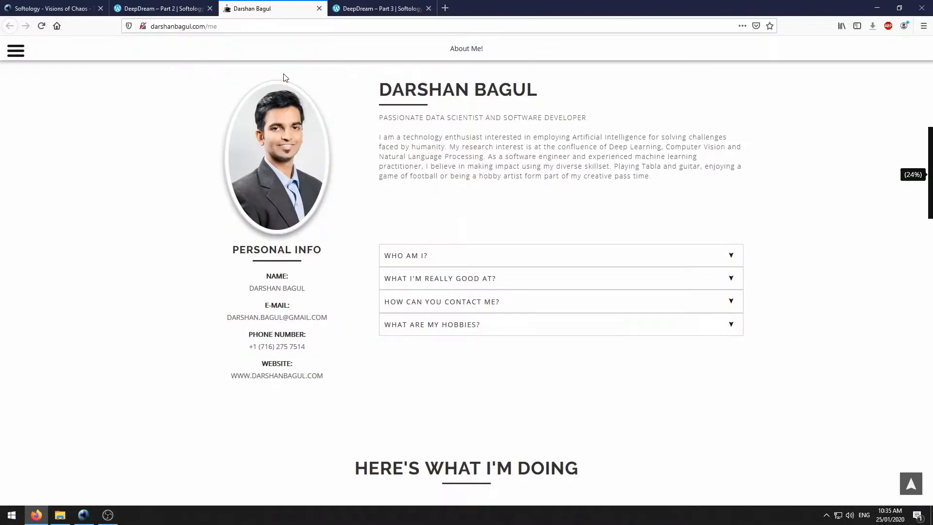
{"action": "left_click", "coordinate": [179, 6]}
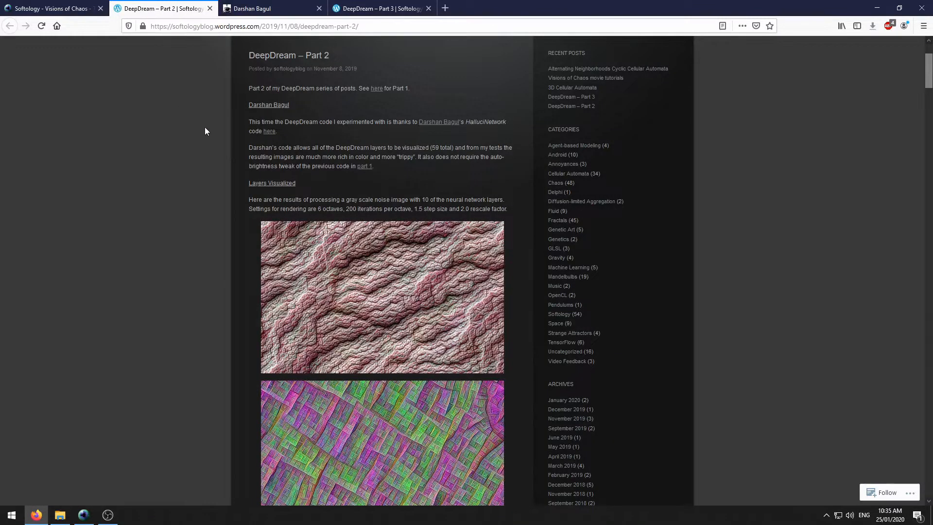
- Open the HalluciNetwork GitHub repository in a new tab, scroll its README, then return to Part 2
{"action": "middle_click", "coordinate": [268, 133]}
{"action": "left_click", "coordinate": [282, 5]}
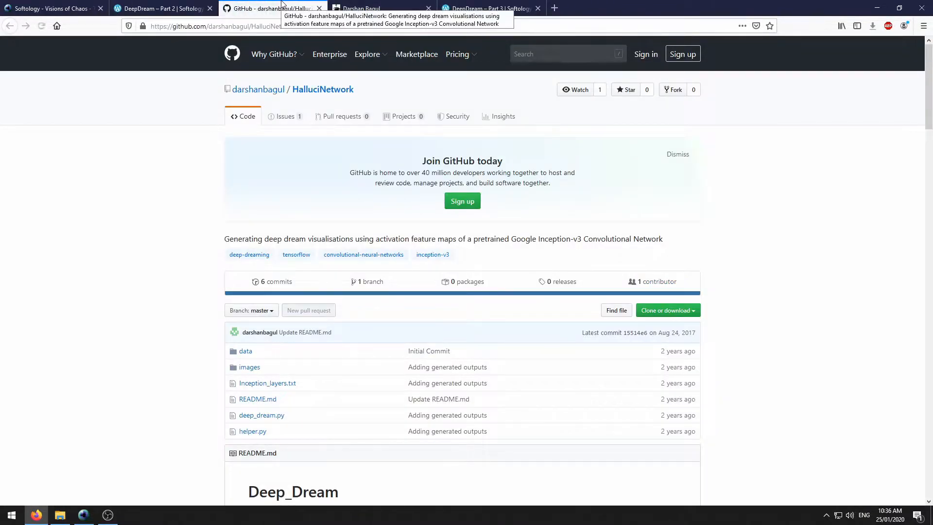
{"action": "scroll", "coordinate": [261, 84], "scroll_direction": "down", "scroll_amount": 4}
{"action": "scroll", "coordinate": [261, 84], "scroll_direction": "down", "scroll_amount": 3}
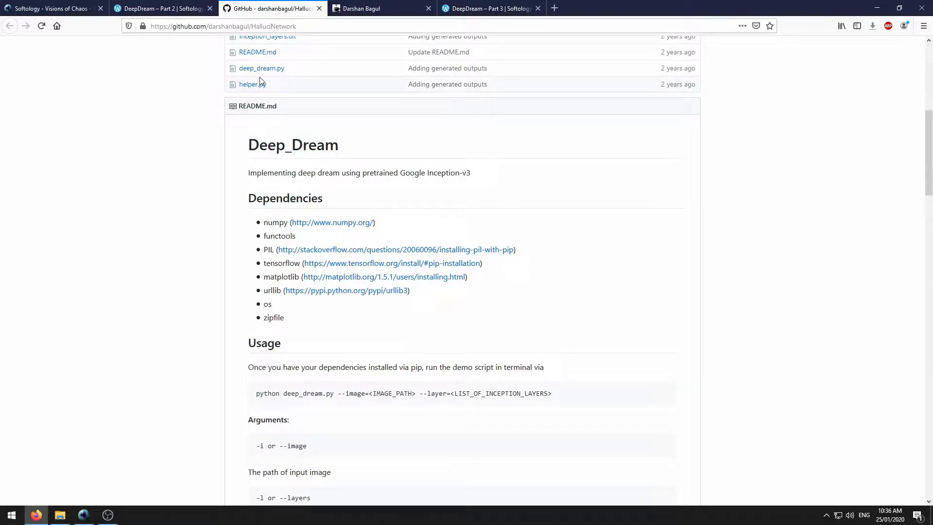
{"action": "left_click", "coordinate": [185, 5]}
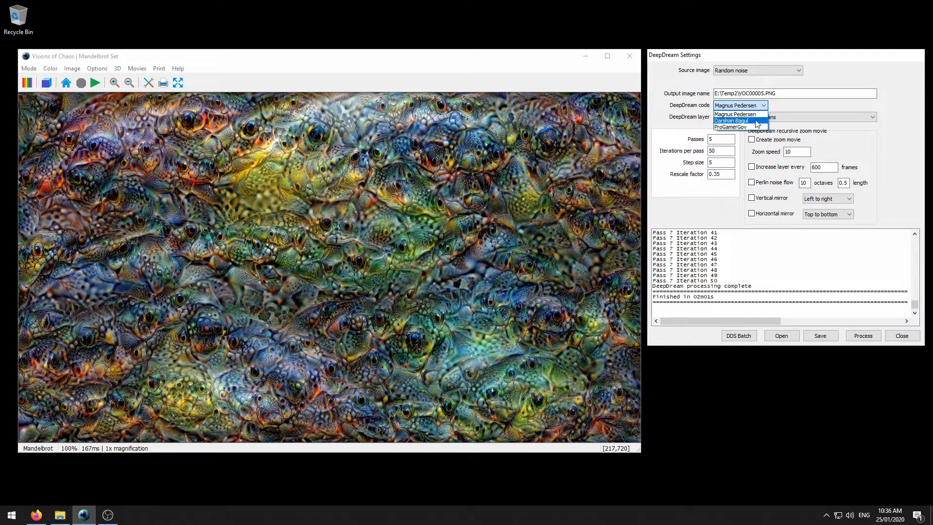
- Select the HalluciNetwork code as the second DeepDream code entry and show the layer list
{"action": "left_click", "coordinate": [749, 112]}
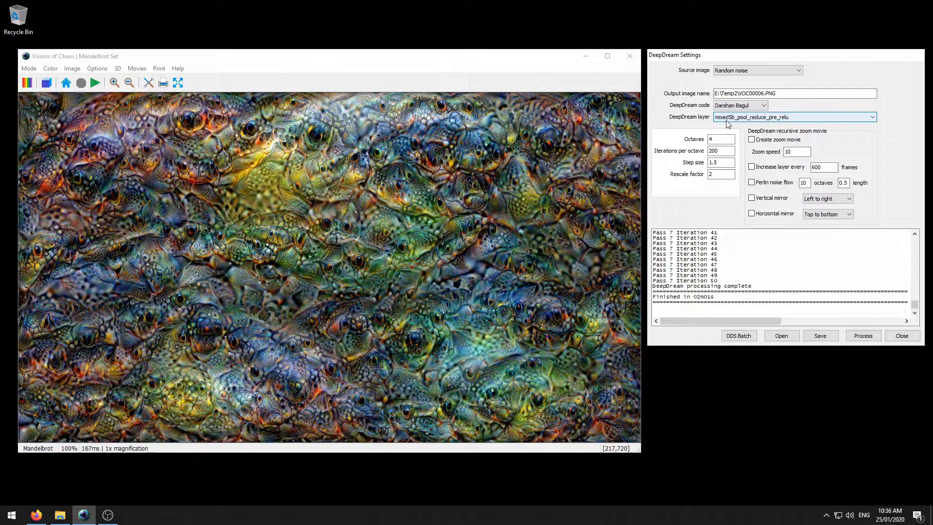
{"action": "left_click", "coordinate": [729, 117]}
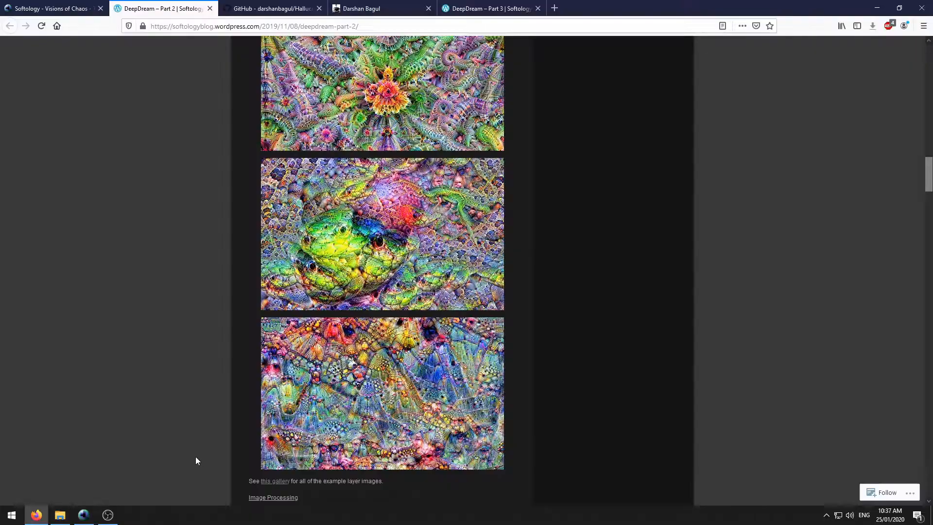
- Open the 'this gallery' Flickr album of DeepDream Part 2 layer images and scroll through it
{"action": "middle_click", "coordinate": [275, 481]}
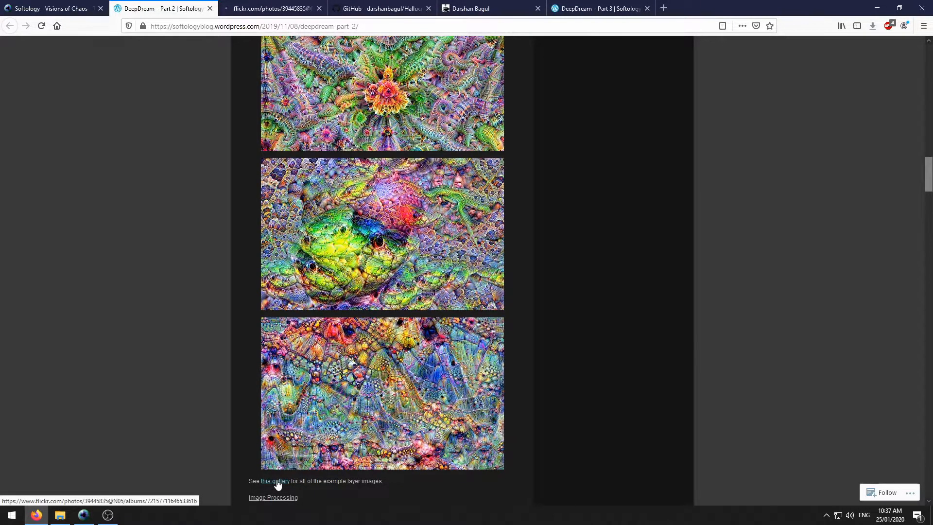
{"action": "left_click", "coordinate": [265, 9]}
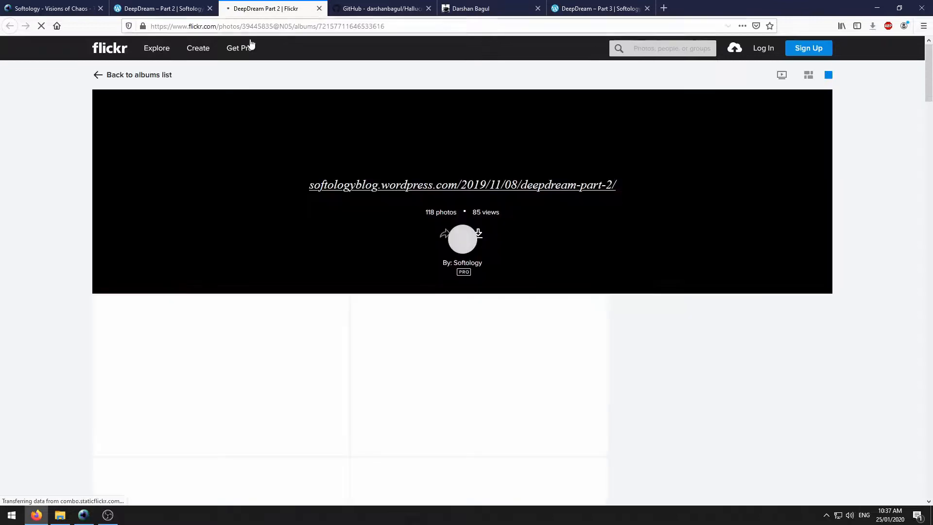
{"action": "scroll", "coordinate": [261, 100], "scroll_direction": "down", "scroll_amount": 10}
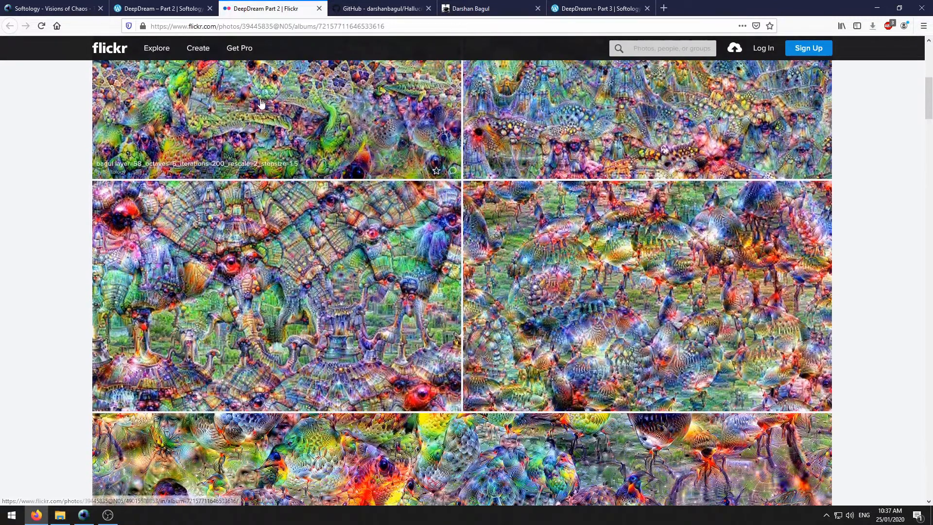
{"action": "scroll", "coordinate": [260, 102], "scroll_direction": "down", "scroll_amount": 10}
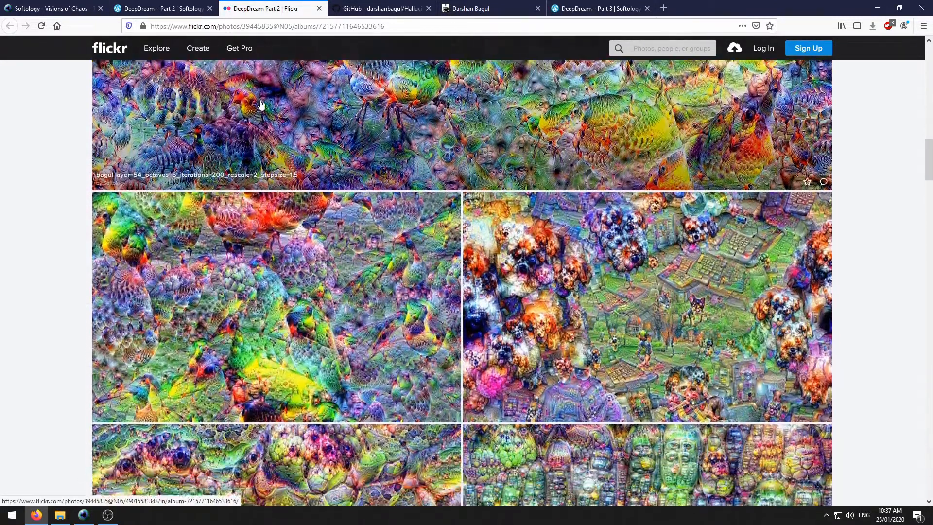
{"action": "scroll", "coordinate": [261, 102], "scroll_direction": "down", "scroll_amount": 5}
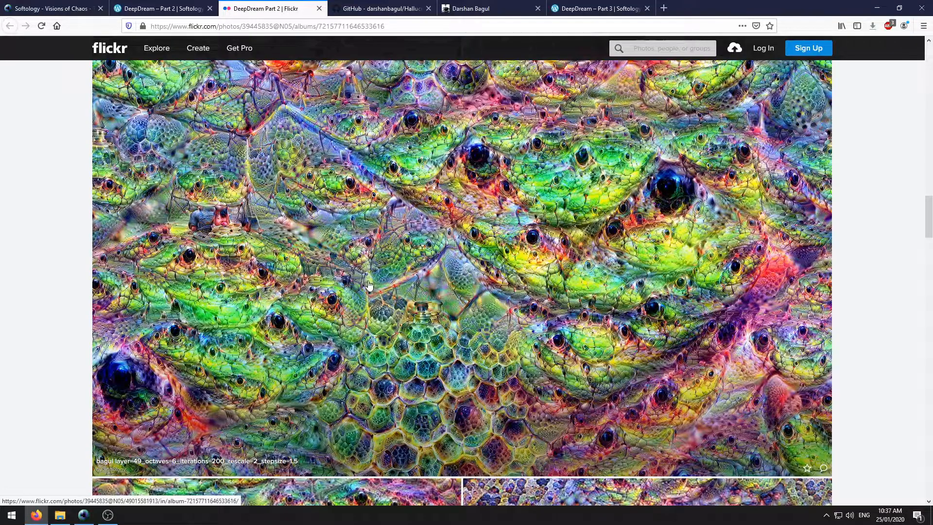
{"action": "scroll", "coordinate": [372, 220], "scroll_direction": "down", "scroll_amount": 7}
{"action": "scroll", "coordinate": [338, 235], "scroll_direction": "down", "scroll_amount": 20}
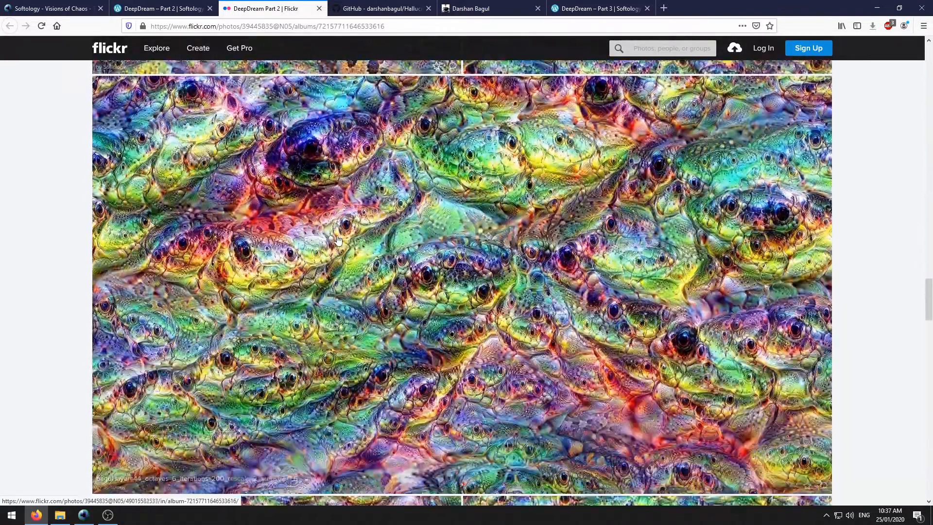
{"action": "scroll", "coordinate": [339, 238], "scroll_direction": "down", "scroll_amount": 20}
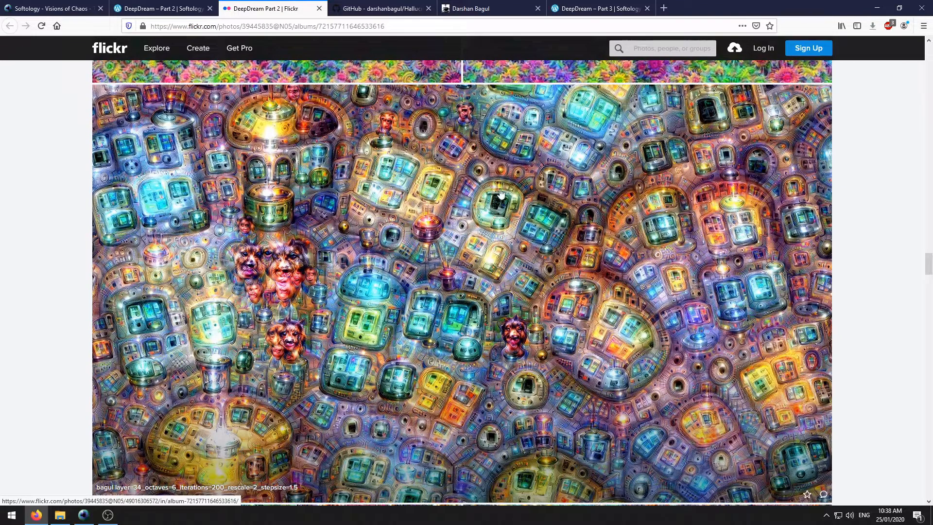
{"action": "scroll", "coordinate": [312, 232], "scroll_direction": "down", "scroll_amount": 12}
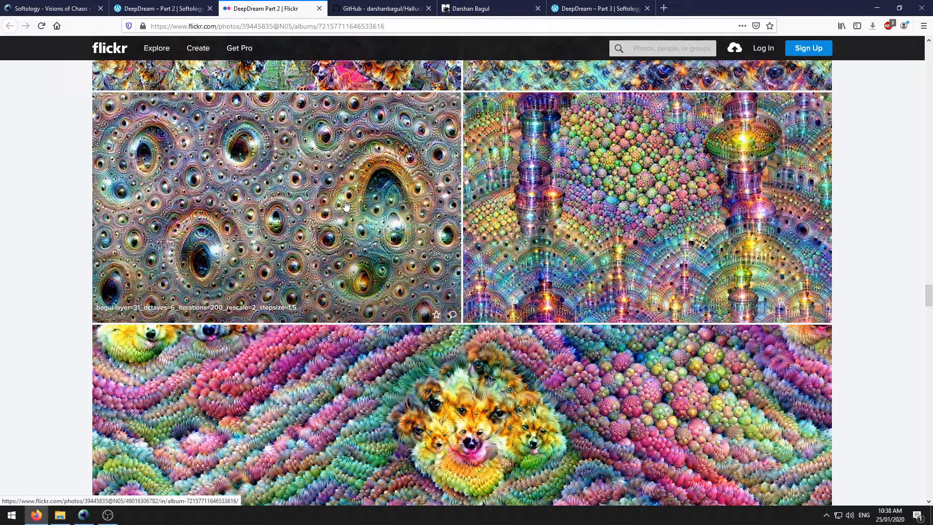
{"action": "scroll", "coordinate": [346, 205], "scroll_direction": "down", "scroll_amount": 5}
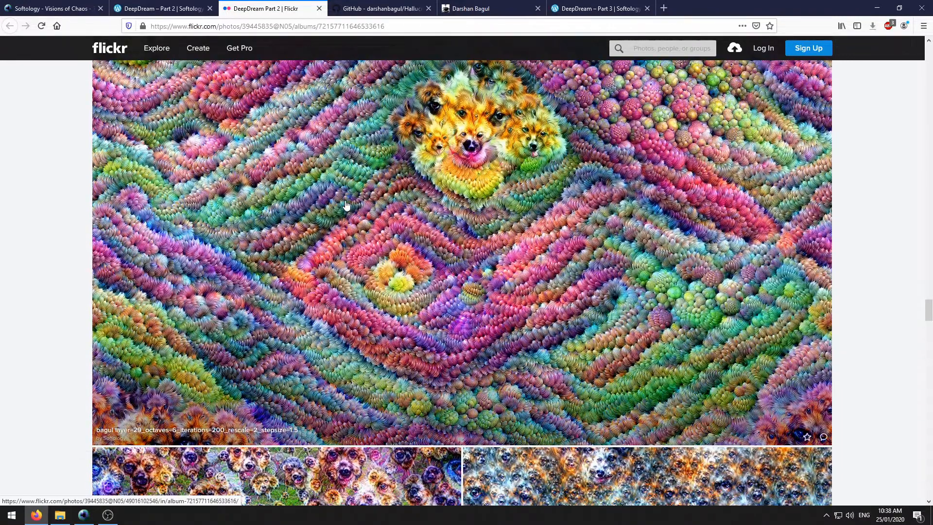
{"action": "scroll", "coordinate": [346, 205], "scroll_direction": "down", "scroll_amount": 15}
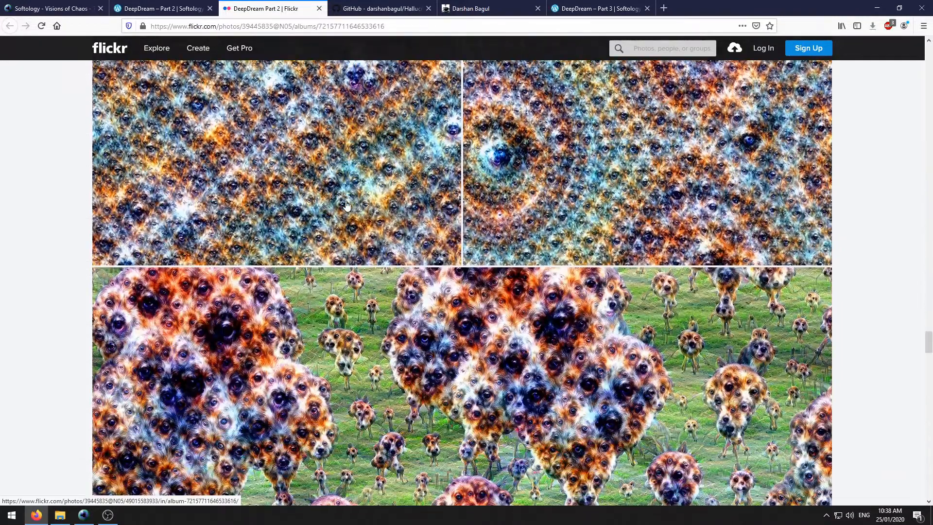
{"action": "scroll", "coordinate": [346, 206], "scroll_direction": "down", "scroll_amount": 15}
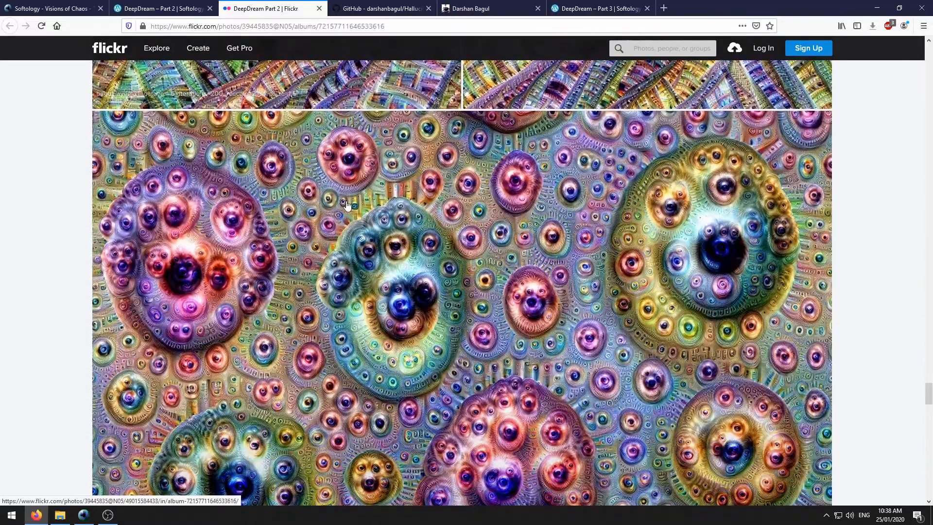
{"action": "scroll", "coordinate": [347, 206], "scroll_direction": "down", "scroll_amount": 6}
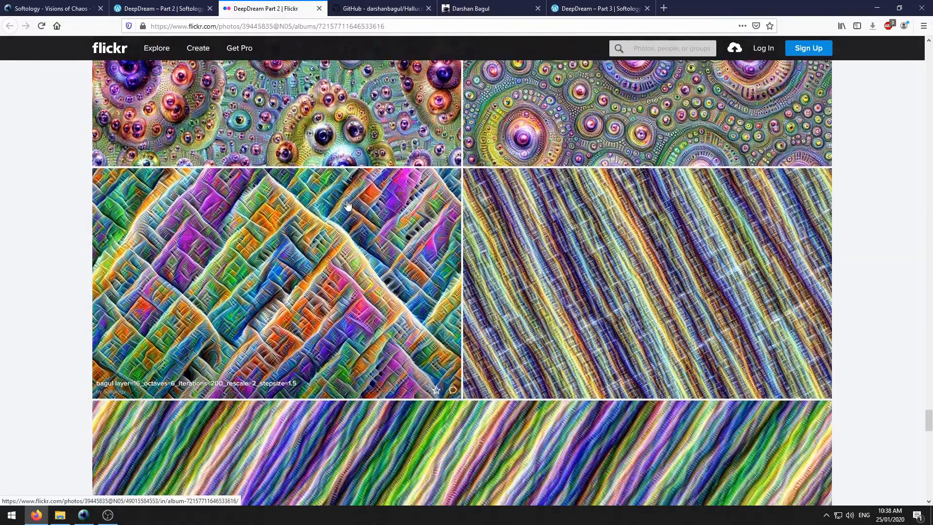
{"action": "scroll", "coordinate": [348, 205], "scroll_direction": "down", "scroll_amount": 4}
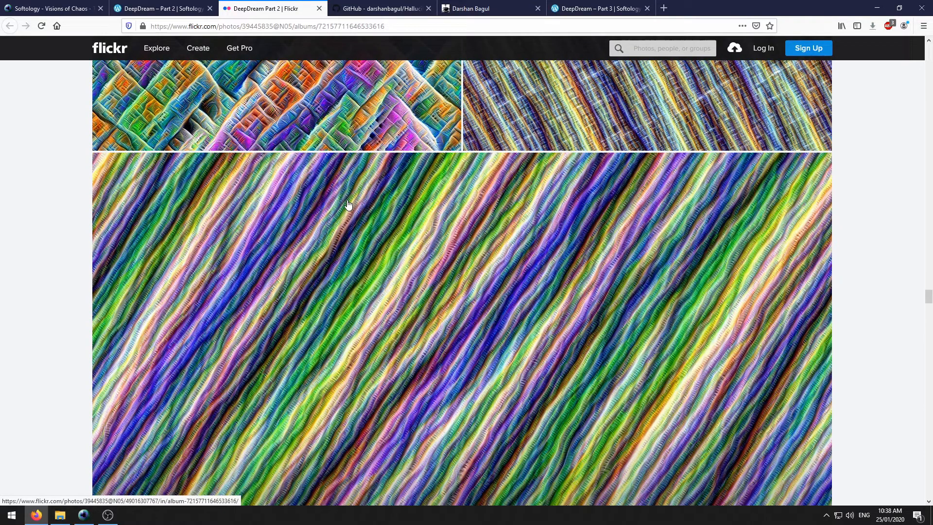
{"action": "scroll", "coordinate": [348, 205], "scroll_direction": "down", "scroll_amount": 4}
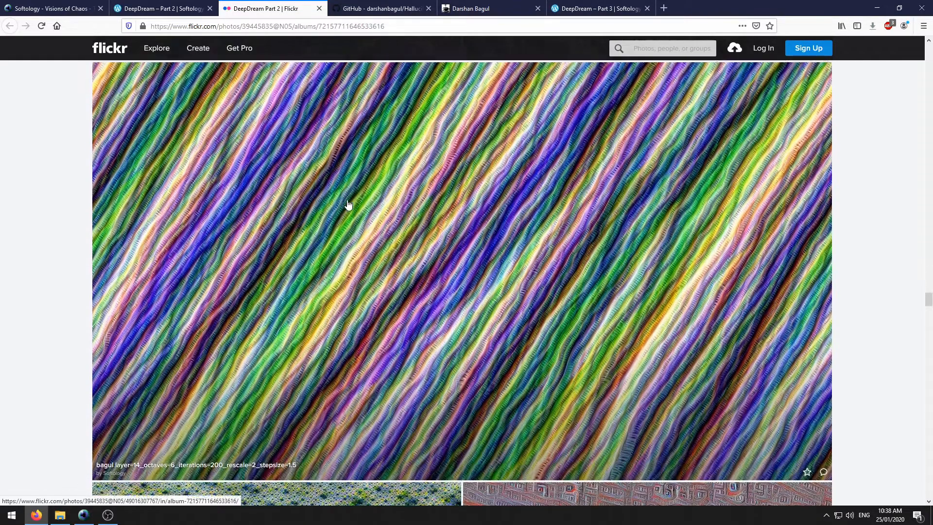
{"action": "scroll", "coordinate": [348, 205], "scroll_direction": "down", "scroll_amount": 12}
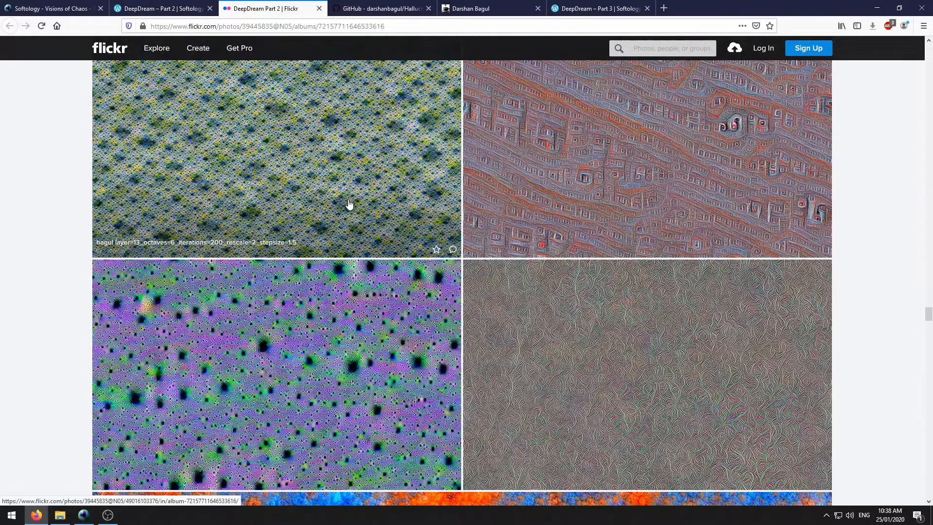
{"action": "scroll", "coordinate": [348, 205], "scroll_direction": "down", "scroll_amount": 5}
{"action": "key", "text": "ctrl+shift+Tab"}
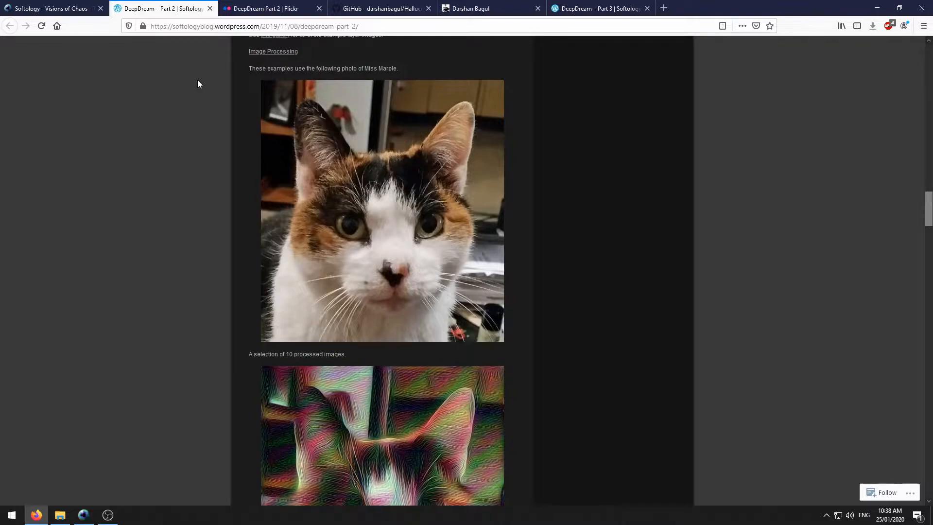
{"action": "scroll", "coordinate": [197, 80], "scroll_direction": "down", "scroll_amount": 6}
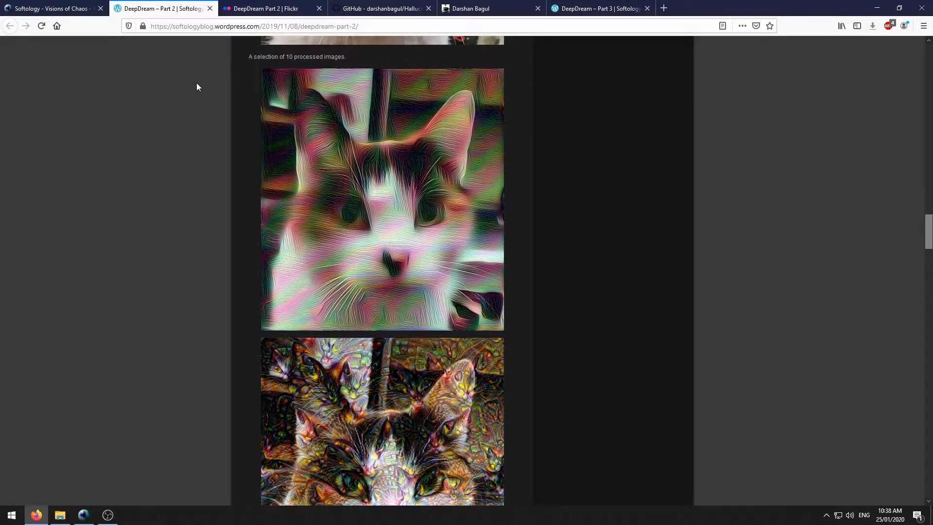
{"action": "scroll", "coordinate": [197, 83], "scroll_direction": "down", "scroll_amount": 5}
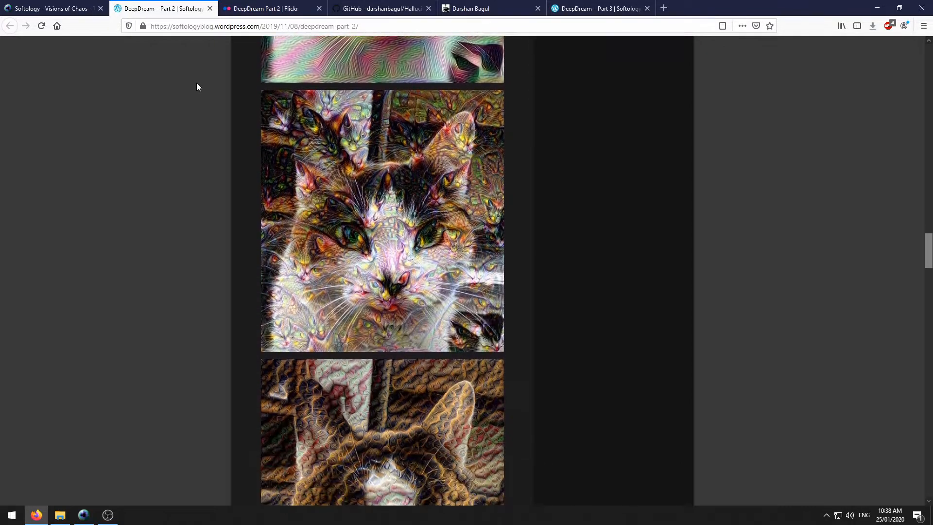
{"action": "scroll", "coordinate": [197, 83], "scroll_direction": "down", "scroll_amount": 1}
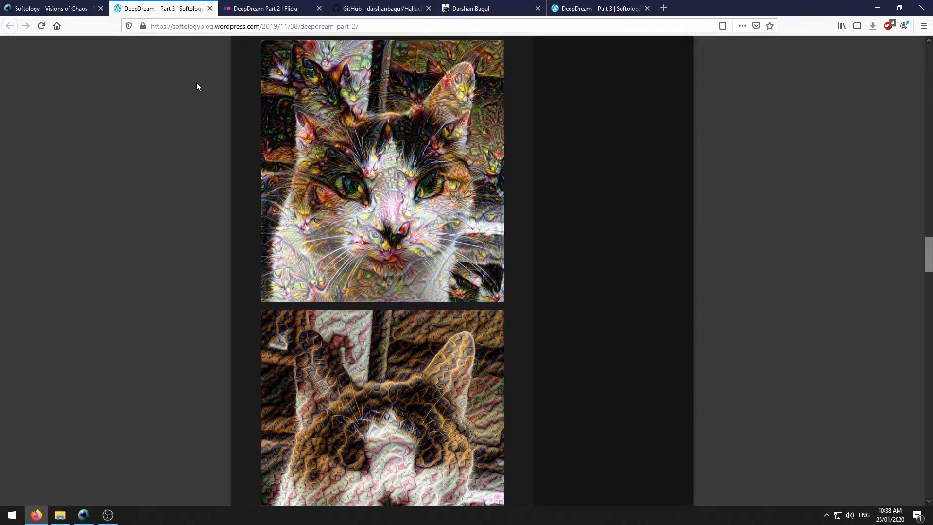
{"action": "left_click", "coordinate": [361, 140]}
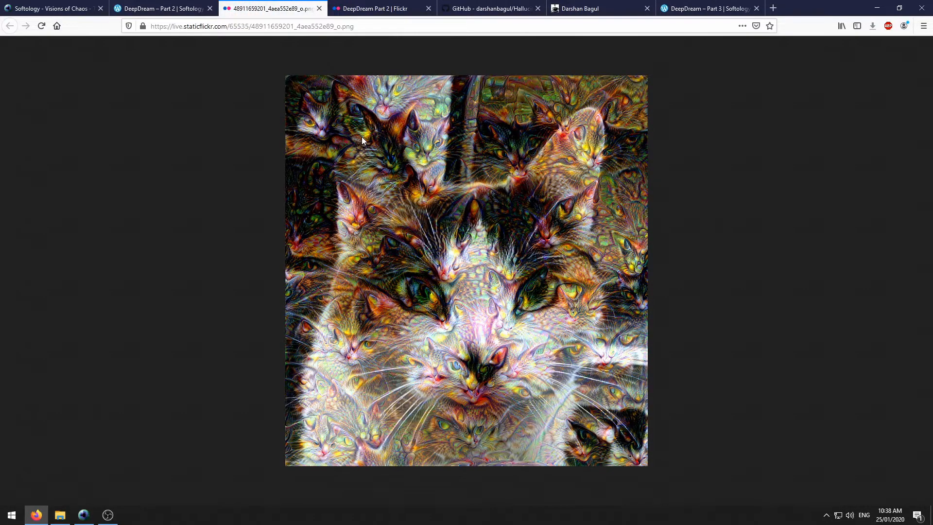
{"action": "left_click", "coordinate": [319, 10]}
{"action": "scroll", "coordinate": [221, 97], "scroll_direction": "down", "scroll_amount": 5}
{"action": "scroll", "coordinate": [194, 93], "scroll_direction": "up", "scroll_amount": 5}
{"action": "left_click", "coordinate": [370, 170]}
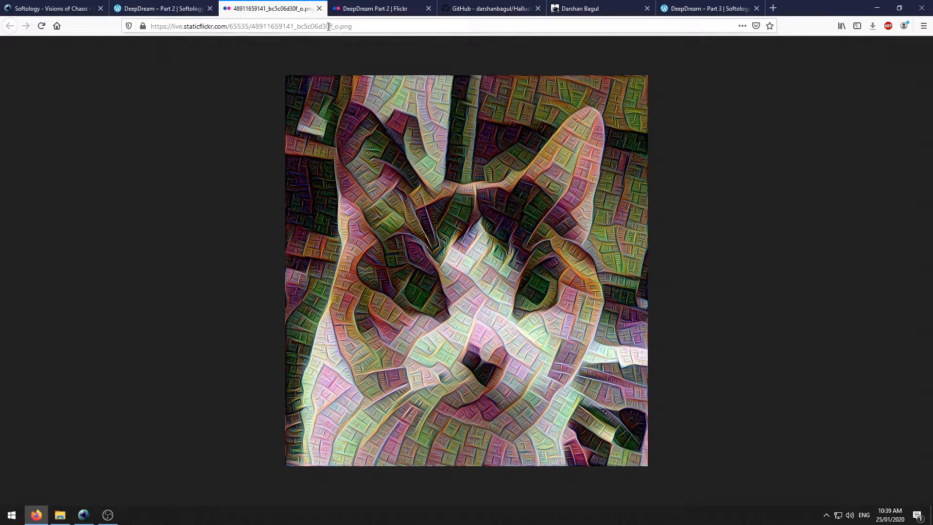
{"action": "left_click", "coordinate": [318, 8]}
{"action": "scroll", "coordinate": [213, 90], "scroll_direction": "down", "scroll_amount": 10}
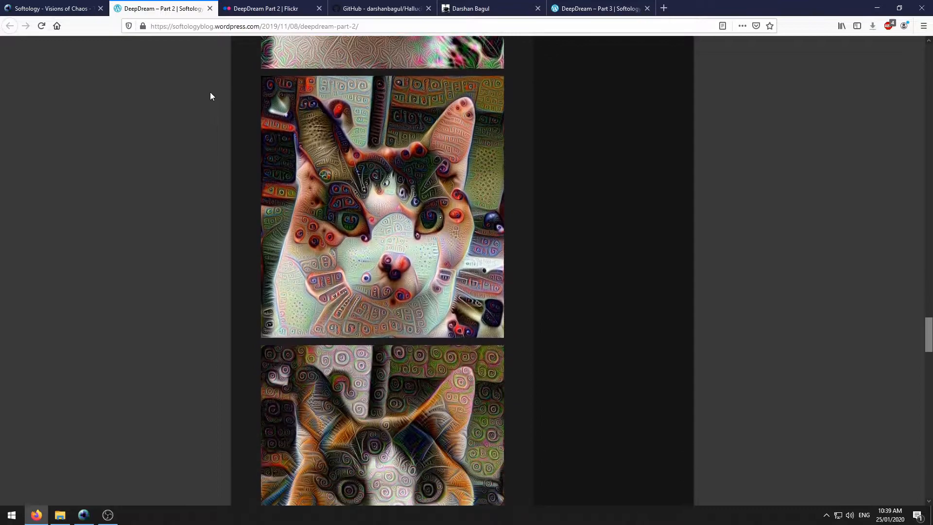
{"action": "scroll", "coordinate": [197, 97], "scroll_direction": "down", "scroll_amount": 6}
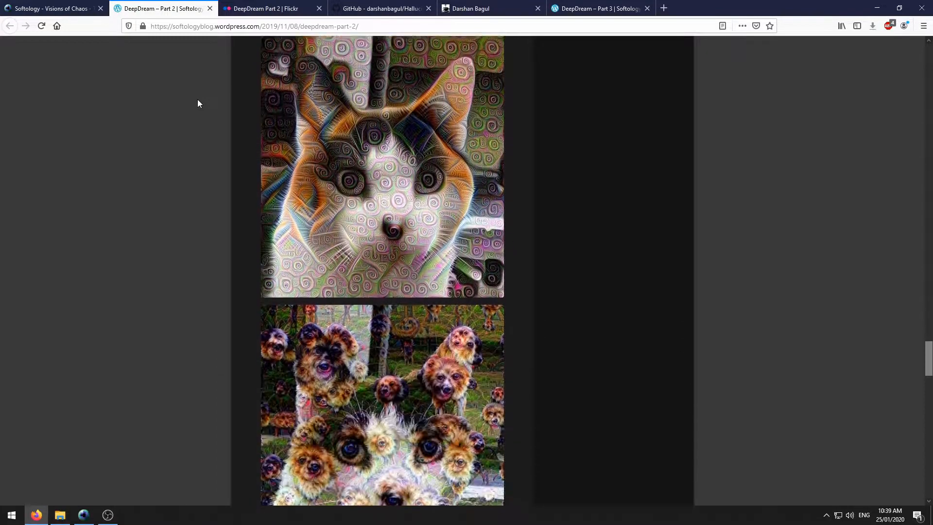
{"action": "left_click", "coordinate": [353, 136]}
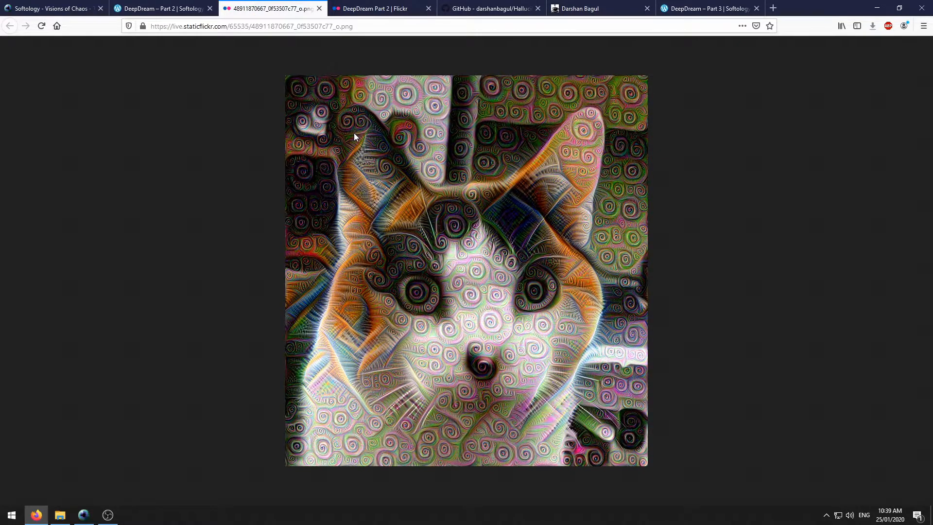
{"action": "left_click", "coordinate": [320, 8]}
{"action": "scroll", "coordinate": [242, 116], "scroll_direction": "down", "scroll_amount": 5}
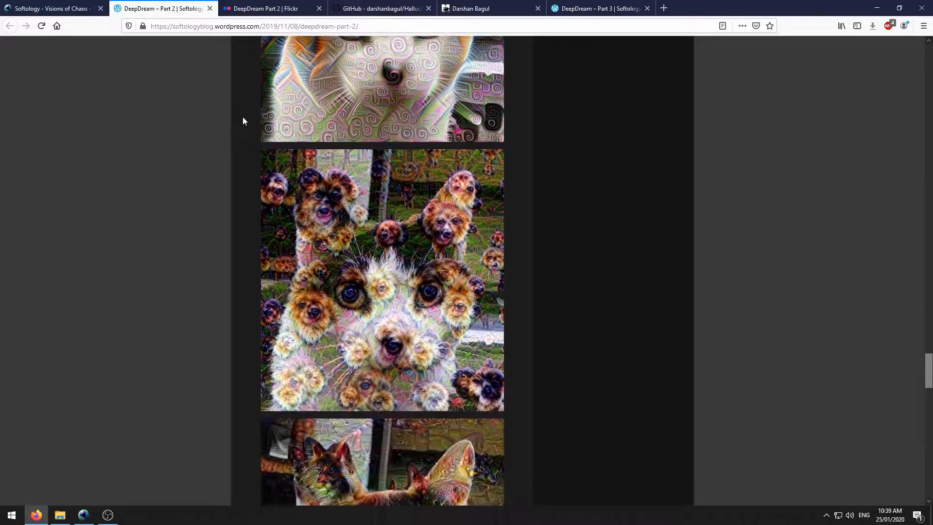
{"action": "scroll", "coordinate": [212, 114], "scroll_direction": "down", "scroll_amount": 5}
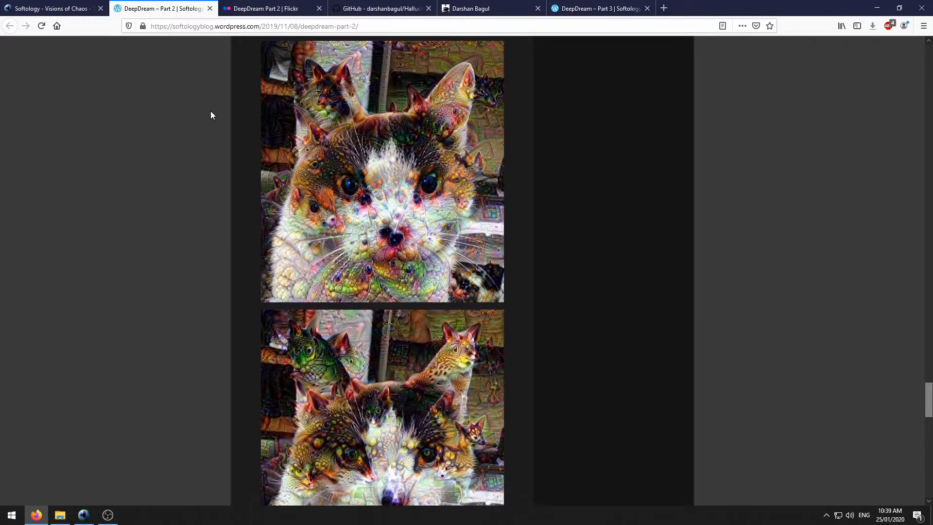
{"action": "scroll", "coordinate": [211, 117], "scroll_direction": "down", "scroll_amount": 8}
{"action": "scroll", "coordinate": [211, 116], "scroll_direction": "up", "scroll_amount": 9}
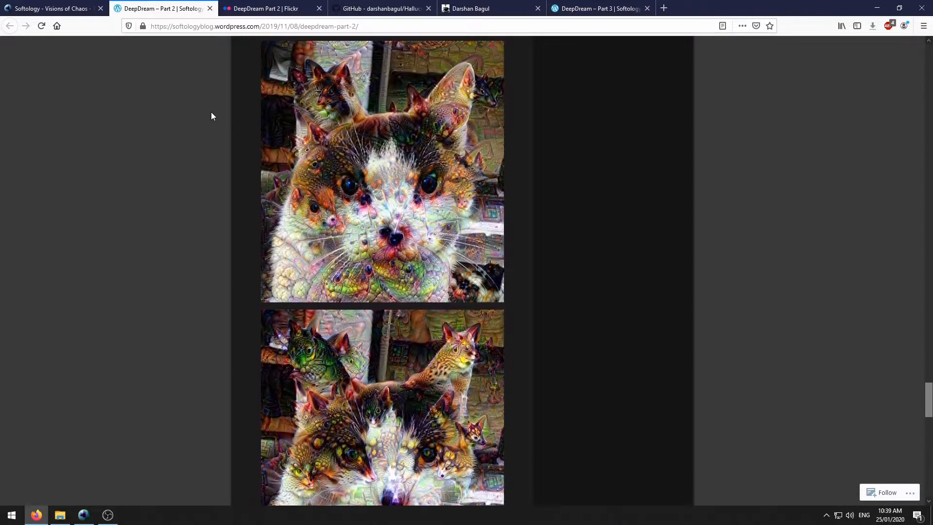
{"action": "scroll", "coordinate": [211, 115], "scroll_direction": "down", "scroll_amount": 1}
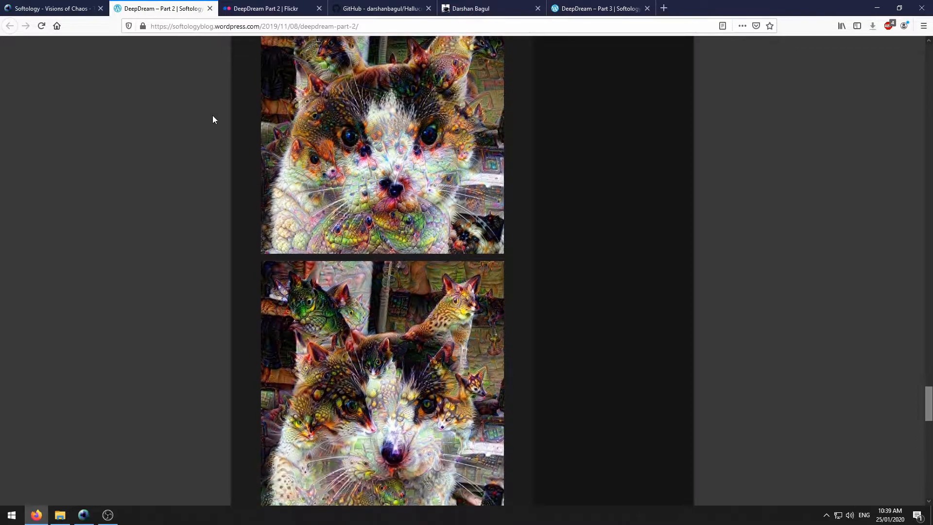
{"action": "left_click", "coordinate": [380, 139]}
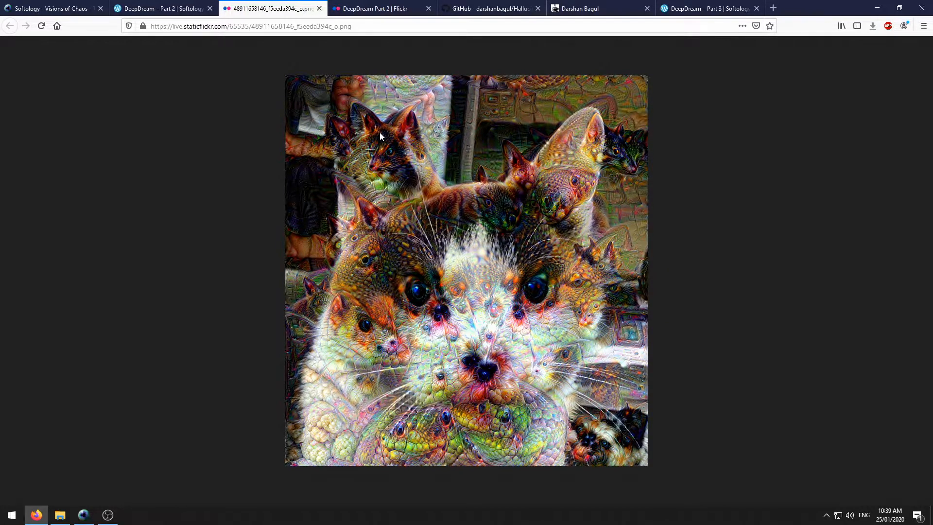
{"action": "left_click", "coordinate": [319, 9]}
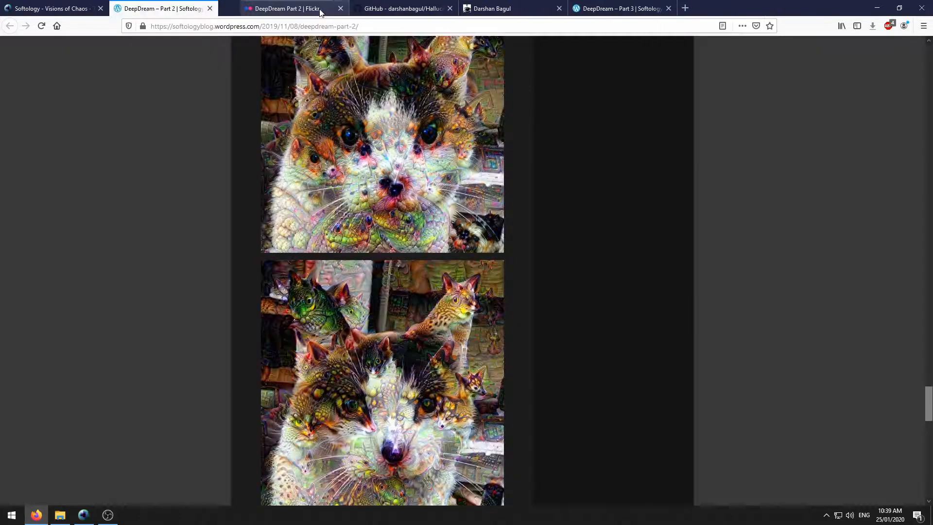
- Scroll the Part 3 post and open ProGamerGov's GitHub profile in a new tab, then return
{"action": "scroll", "coordinate": [159, 56], "scroll_direction": "down", "scroll_amount": 2}
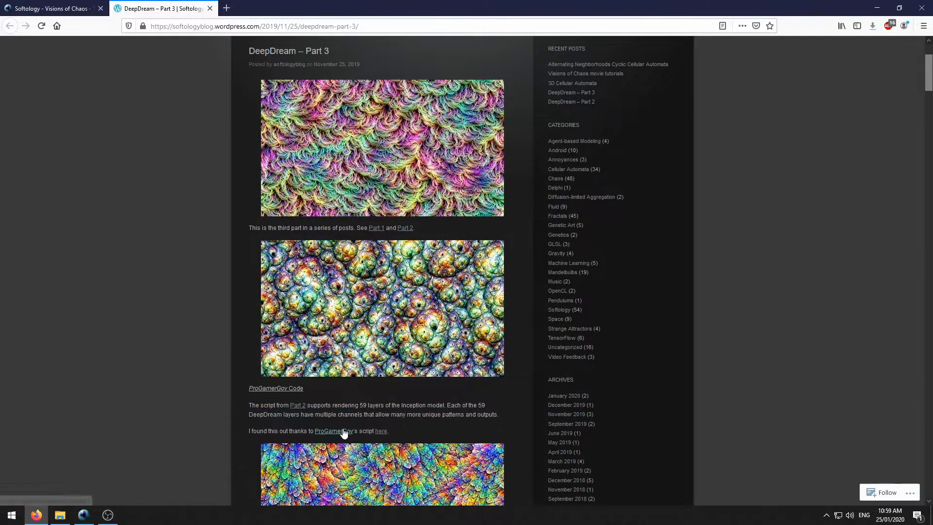
{"action": "middle_click", "coordinate": [344, 432]}
{"action": "left_click", "coordinate": [254, 6]}
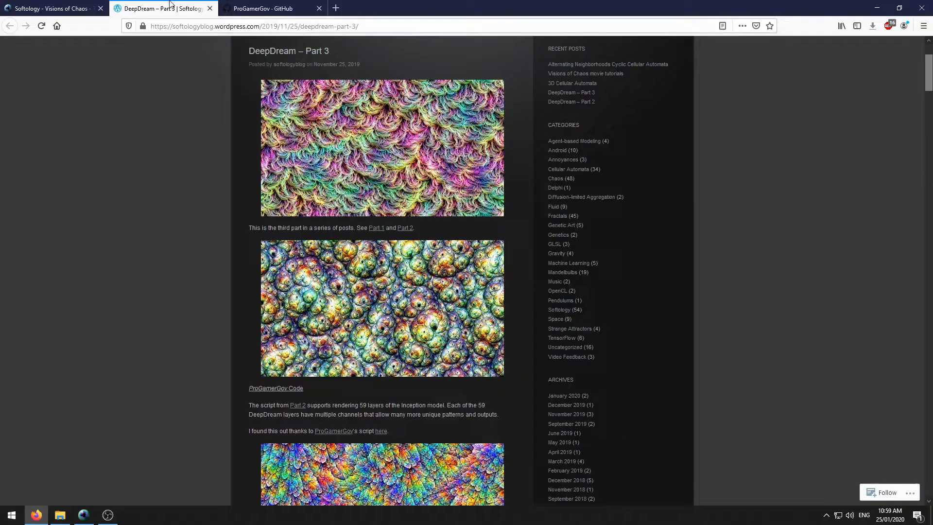
{"action": "left_click", "coordinate": [172, 7]}
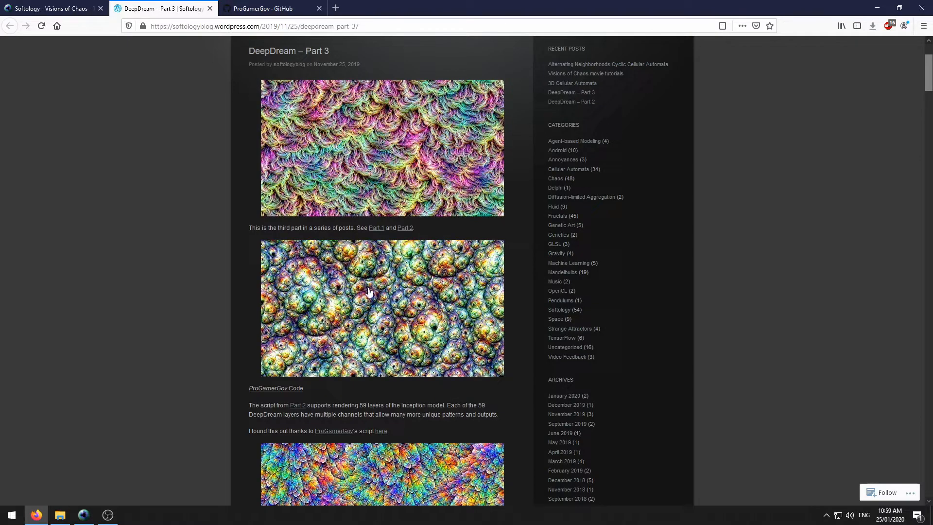
- Open the pb_dreamer.py script page, scroll it, then return to Part 3 and scroll further
{"action": "middle_click", "coordinate": [381, 432]}
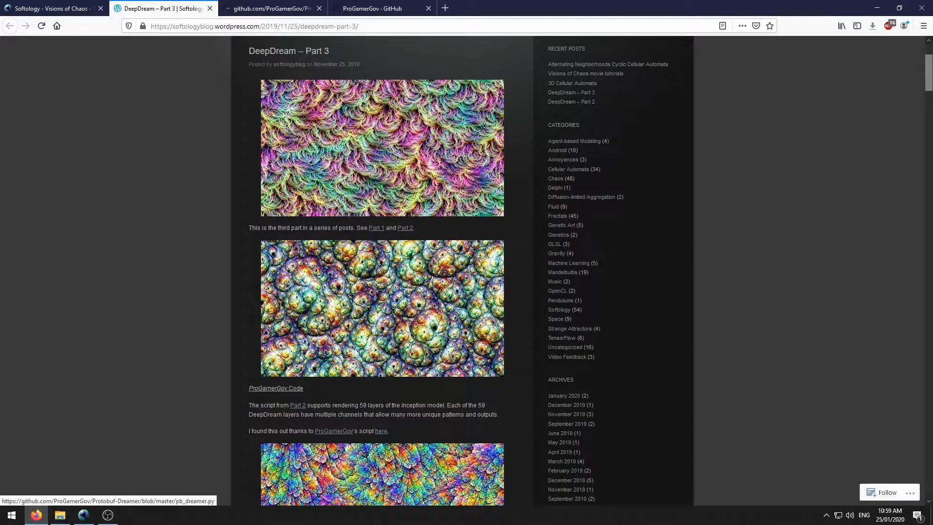
{"action": "left_click", "coordinate": [267, 8]}
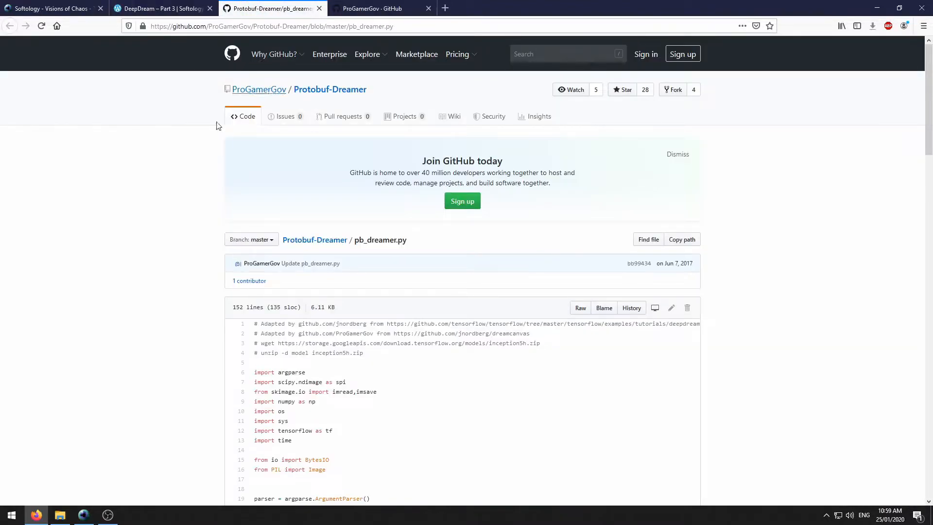
{"action": "scroll", "coordinate": [177, 169], "scroll_direction": "down", "scroll_amount": 6}
{"action": "scroll", "coordinate": [178, 168], "scroll_direction": "down", "scroll_amount": 4}
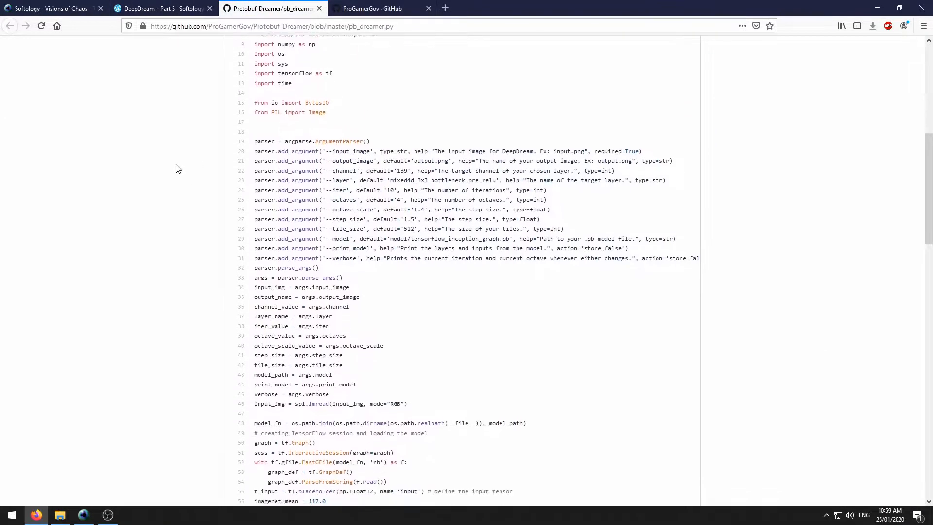
{"action": "left_click", "coordinate": [167, 7]}
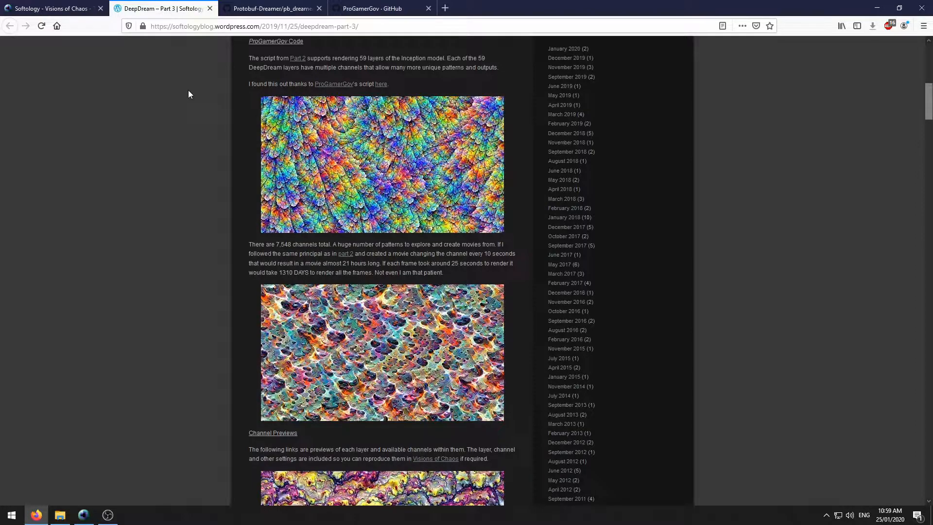
{"action": "scroll", "coordinate": [156, 222], "scroll_direction": "down", "scroll_amount": 7}
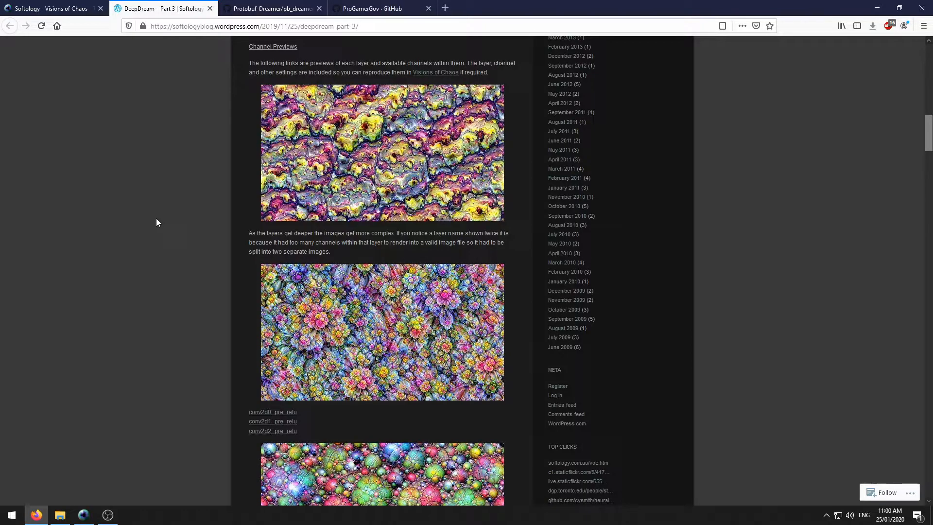
- View the conv2d0_pre_relu channel preview at full size and scroll through it
{"action": "middle_click", "coordinate": [273, 413]}
{"action": "left_click", "coordinate": [274, 7]}
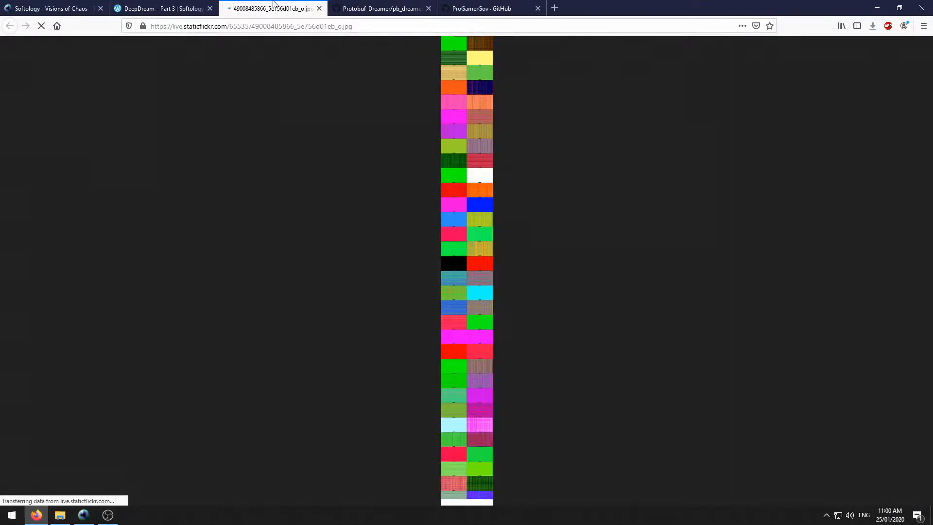
{"action": "left_click", "coordinate": [451, 84]}
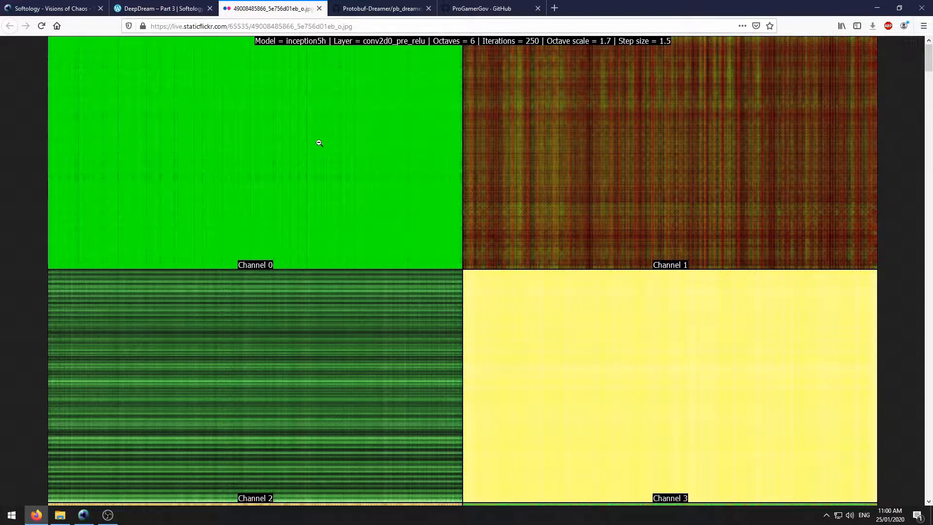
{"action": "scroll", "coordinate": [561, 256], "scroll_direction": "down", "scroll_amount": 3}
{"action": "scroll", "coordinate": [561, 256], "scroll_direction": "down", "scroll_amount": 18}
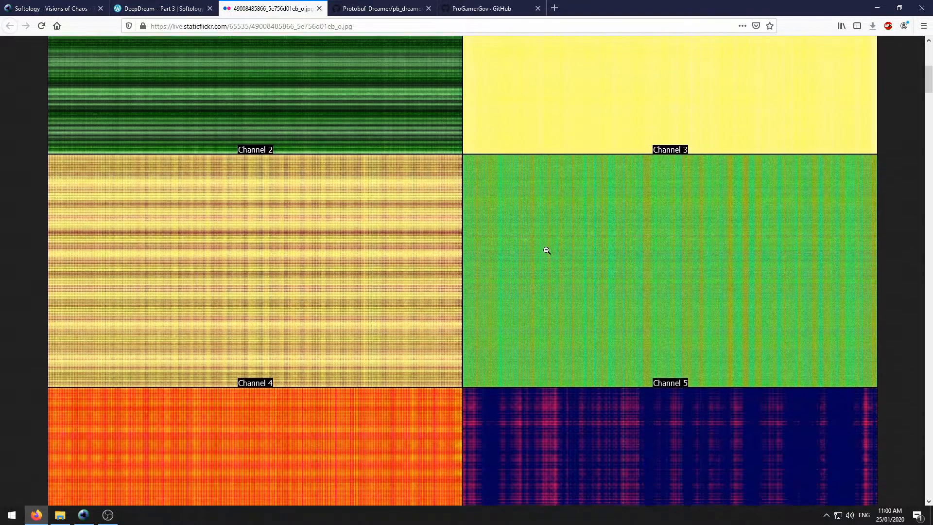
{"action": "scroll", "coordinate": [545, 254], "scroll_direction": "down", "scroll_amount": 6}
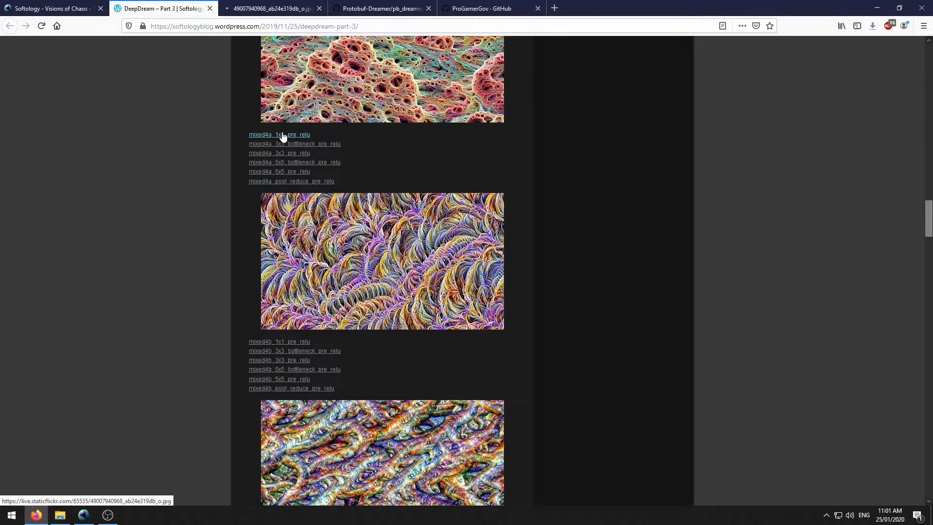
- Open the mixed4a_1x1_pre_relu channel grid at full size and scroll through its channels
{"action": "left_click", "coordinate": [283, 135]}
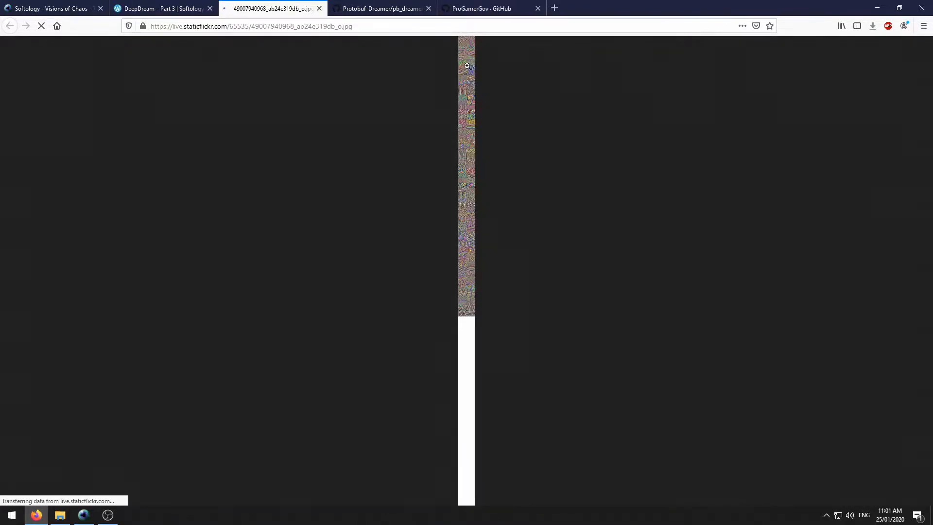
{"action": "left_click", "coordinate": [465, 61]}
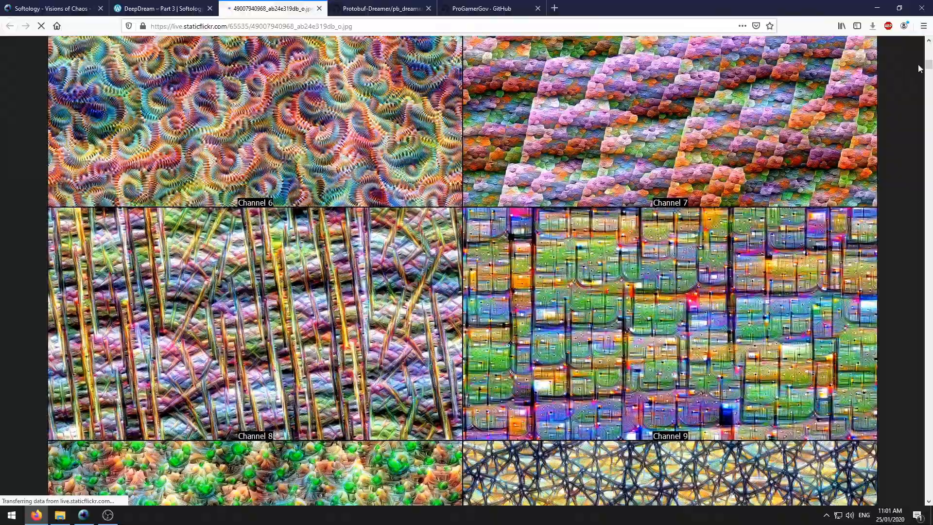
{"action": "left_click_drag", "start_coordinate": [928, 64], "coordinate": [929, 46]}
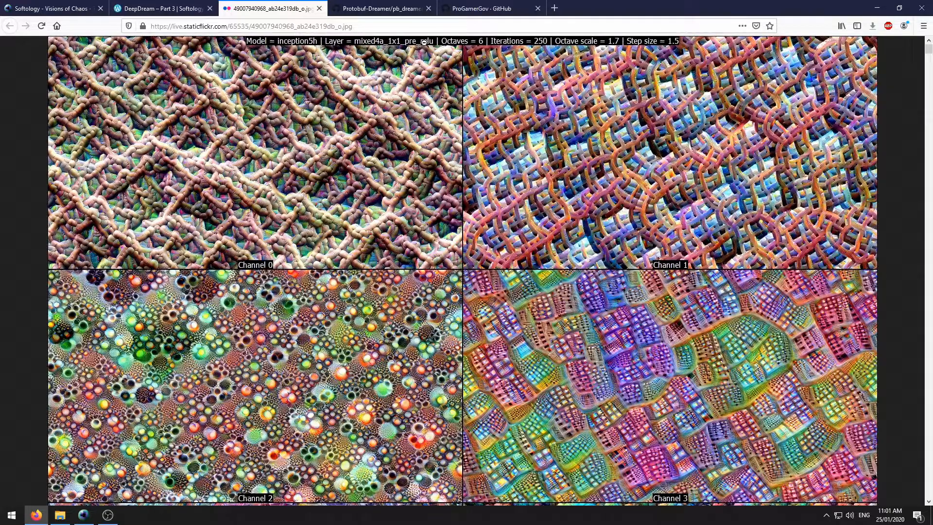
{"action": "scroll", "coordinate": [446, 145], "scroll_direction": "down", "scroll_amount": 5}
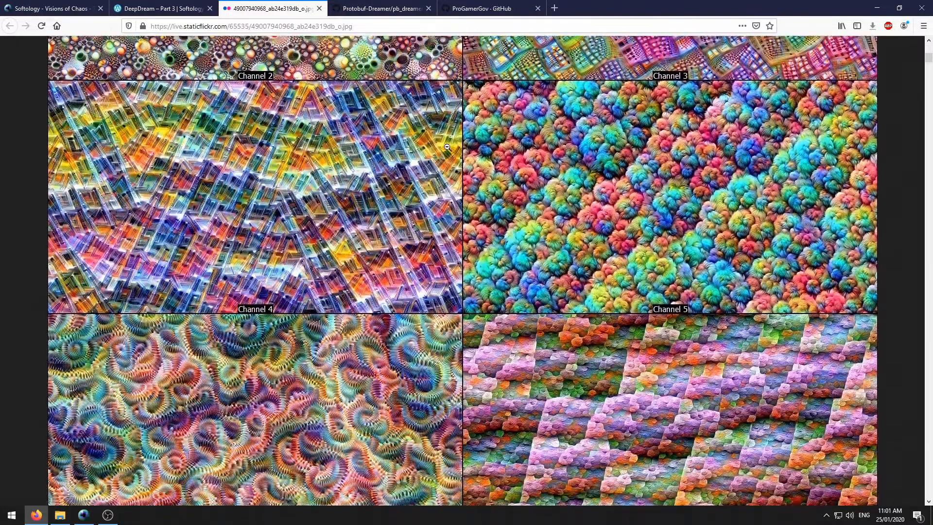
{"action": "scroll", "coordinate": [447, 146], "scroll_direction": "down", "scroll_amount": 19}
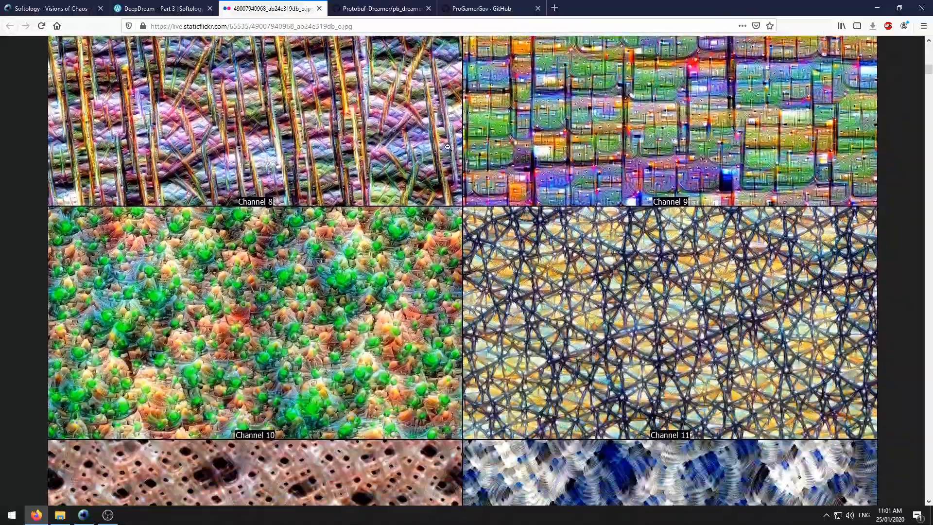
{"action": "scroll", "coordinate": [448, 148], "scroll_direction": "down", "scroll_amount": 20}
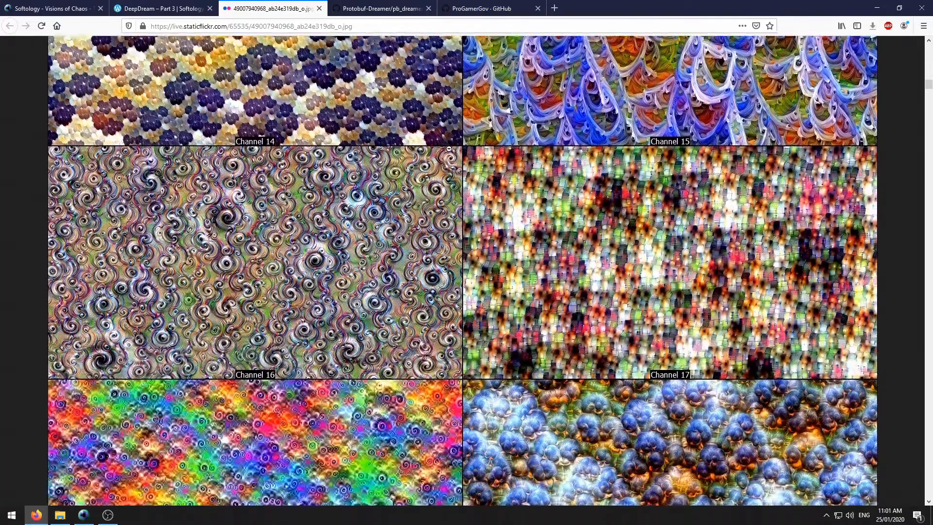
{"action": "scroll", "coordinate": [450, 150], "scroll_direction": "down", "scroll_amount": 12}
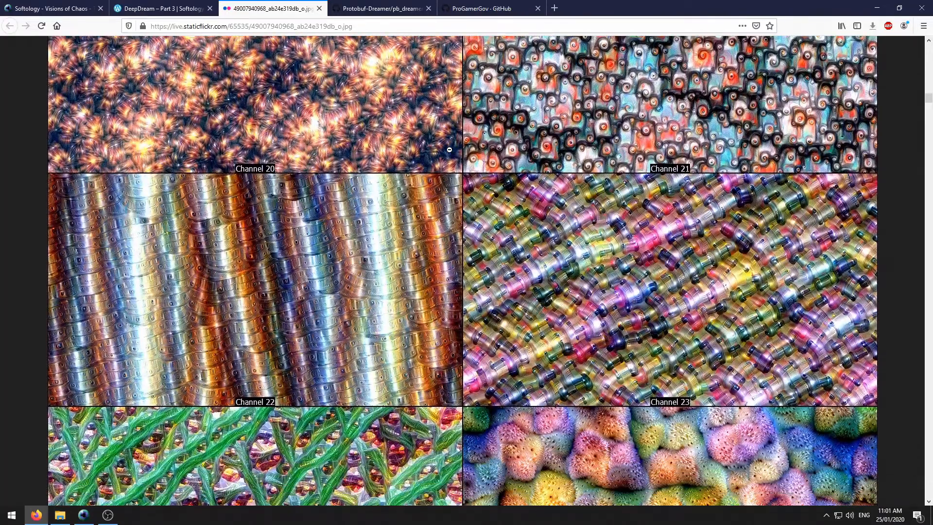
{"action": "scroll", "coordinate": [449, 150], "scroll_direction": "down", "scroll_amount": 4}
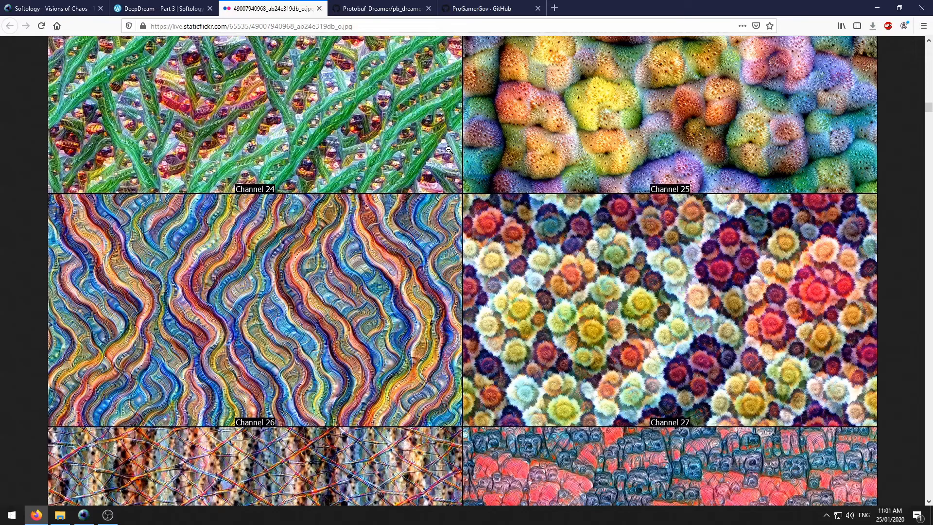
{"action": "scroll", "coordinate": [448, 149], "scroll_direction": "down", "scroll_amount": 14}
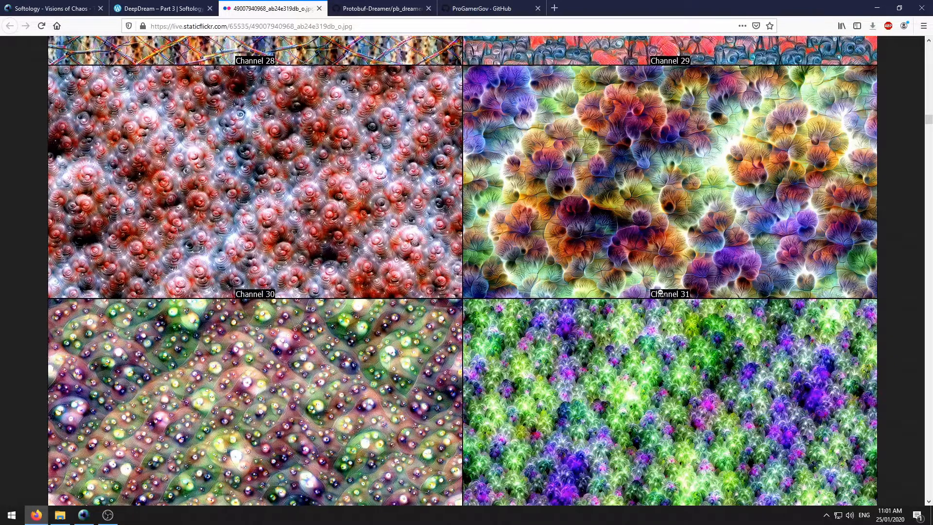
{"action": "scroll", "coordinate": [588, 205], "scroll_direction": "down", "scroll_amount": 5}
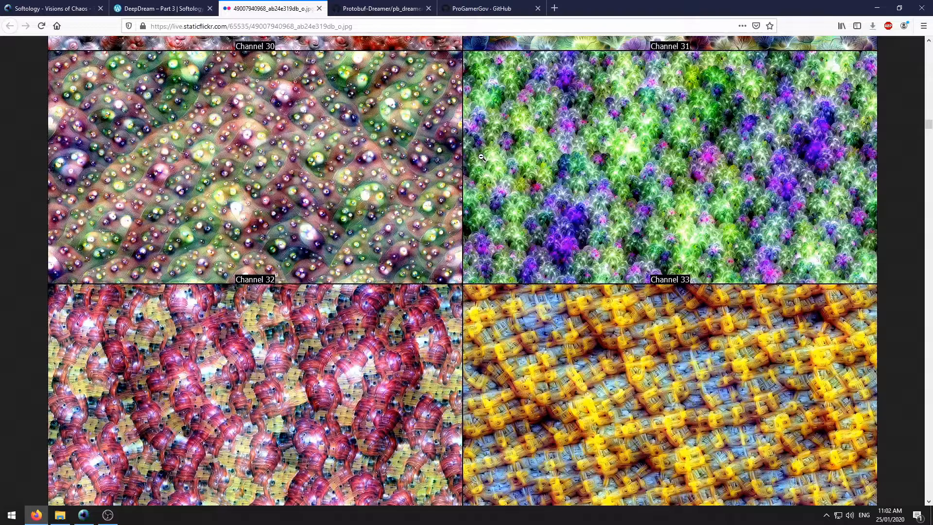
{"action": "scroll", "coordinate": [486, 155], "scroll_direction": "up", "scroll_amount": 4}
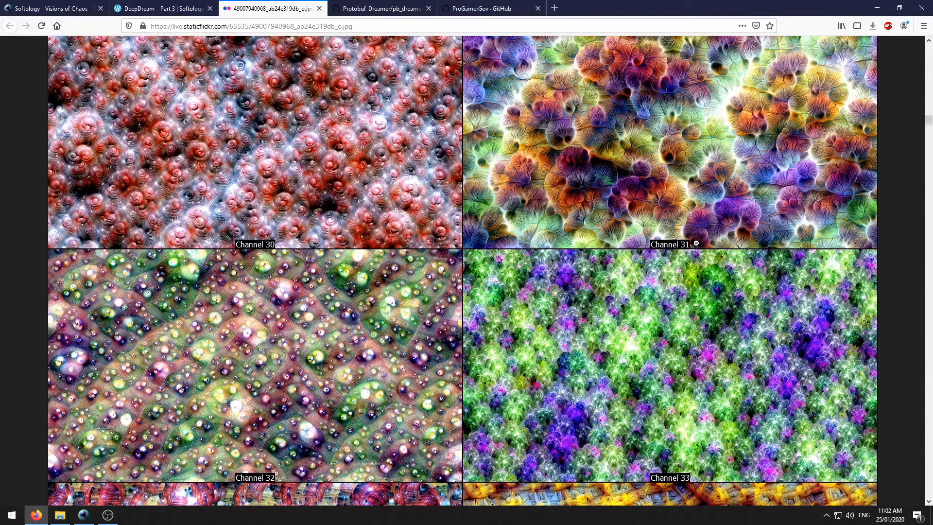
- Close the image tab and scroll the Part 3 post down to the mixed5a and mixed5b links
{"action": "left_click_drag", "start_coordinate": [929, 121], "coordinate": [927, 47]}
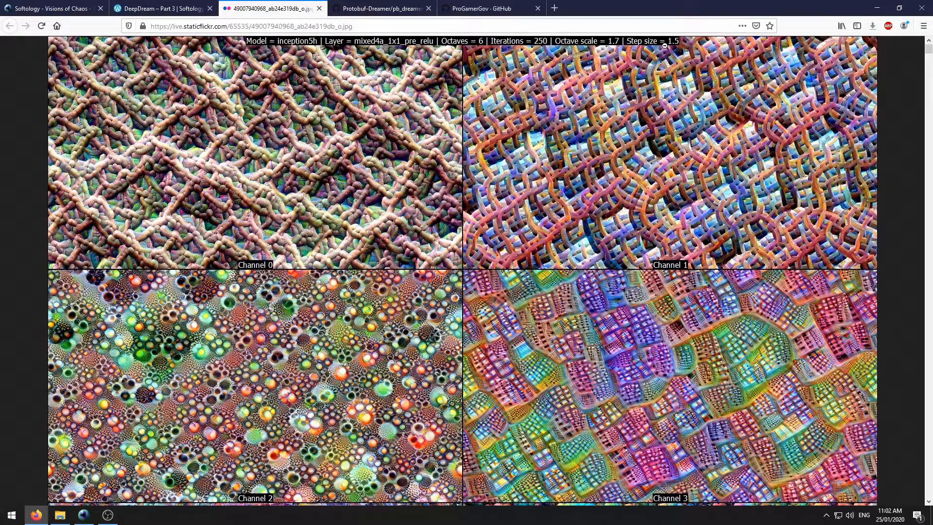
{"action": "key", "text": "ctrl+w"}
{"action": "scroll", "coordinate": [214, 121], "scroll_direction": "down", "scroll_amount": 10}
{"action": "scroll", "coordinate": [213, 123], "scroll_direction": "down", "scroll_amount": 10}
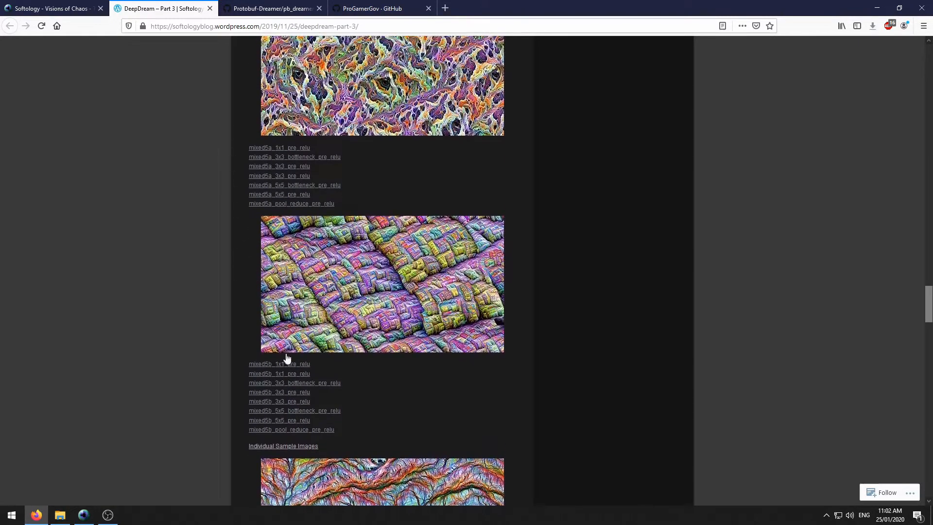
- Scroll through the mixed5b_pool_reduce_pre_relu channel grid in a new tab, then close it
{"action": "middle_click", "coordinate": [319, 430]}
{"action": "key", "text": "ctrl+Tab"}
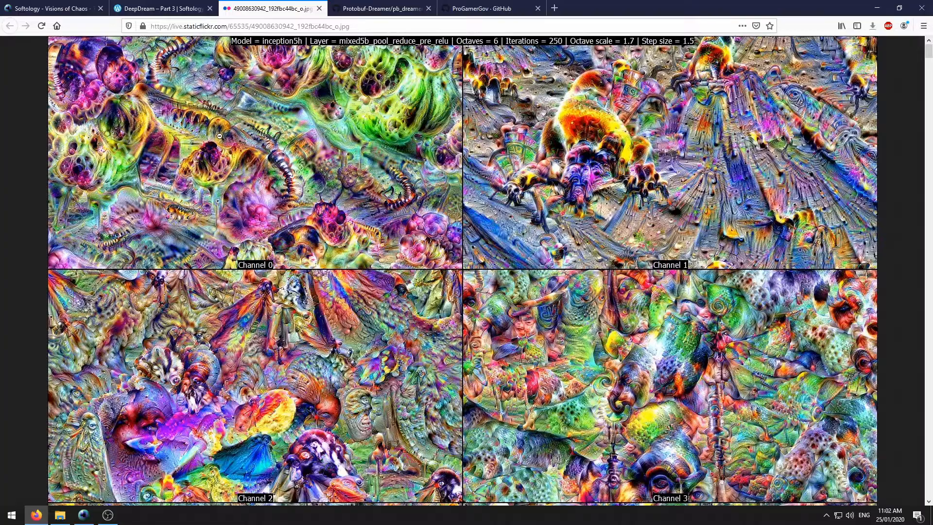
{"action": "scroll", "coordinate": [391, 159], "scroll_direction": "down", "scroll_amount": 5}
{"action": "scroll", "coordinate": [391, 159], "scroll_direction": "down", "scroll_amount": 12}
{"action": "scroll", "coordinate": [387, 157], "scroll_direction": "down", "scroll_amount": 12}
{"action": "scroll", "coordinate": [386, 159], "scroll_direction": "down", "scroll_amount": 10}
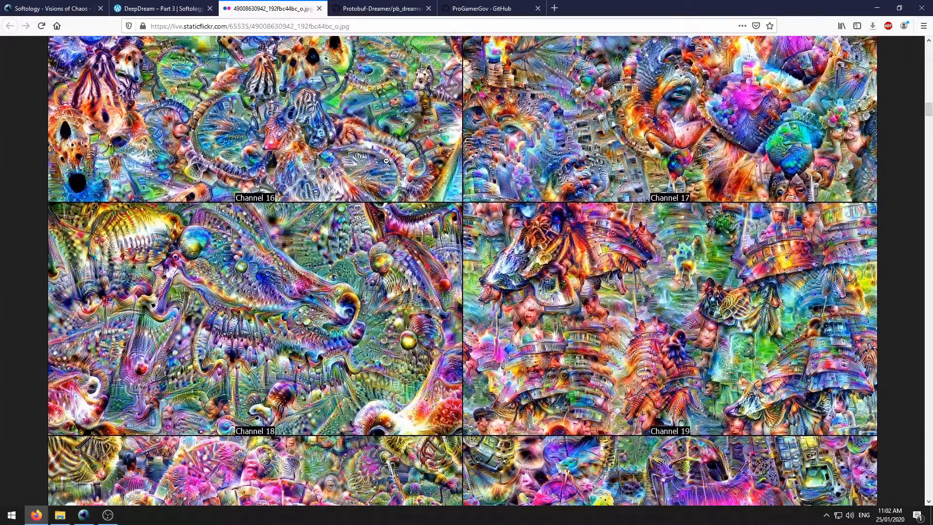
{"action": "key", "text": "ctrl+w"}
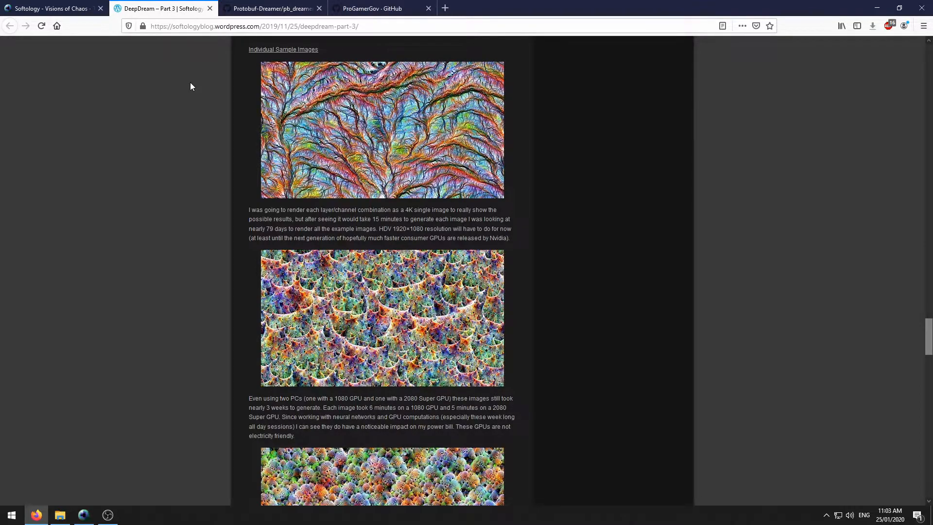
- Open the full channel-image gallery as a Flickr album and scroll through its thumbnails
{"action": "scroll", "coordinate": [191, 282], "scroll_direction": "down", "scroll_amount": 6}
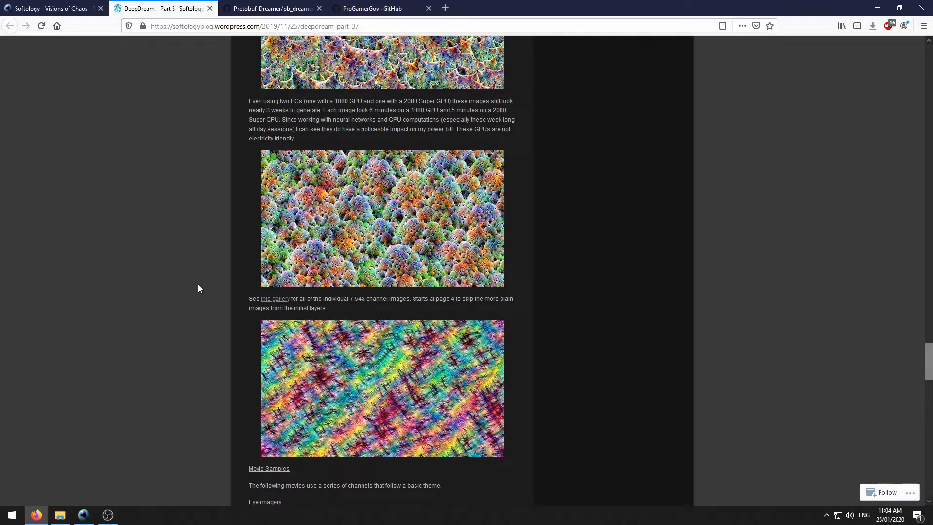
{"action": "middle_click", "coordinate": [284, 301]}
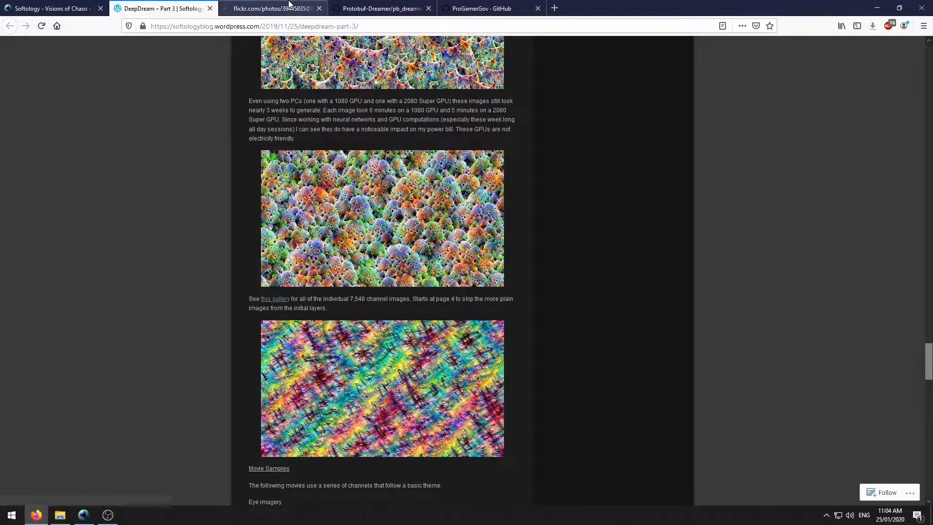
{"action": "left_click", "coordinate": [290, 5]}
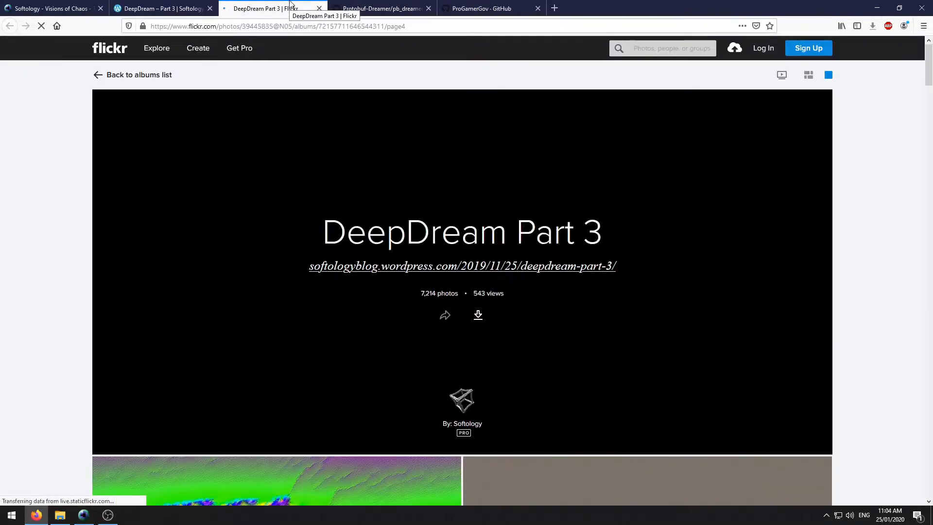
{"action": "scroll", "coordinate": [234, 140], "scroll_direction": "down", "scroll_amount": 10}
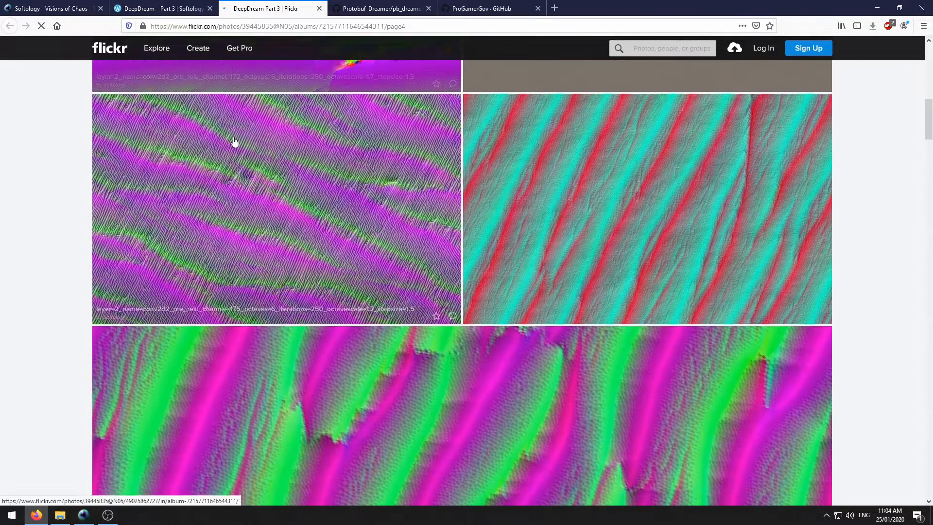
{"action": "scroll", "coordinate": [234, 138], "scroll_direction": "down", "scroll_amount": 20}
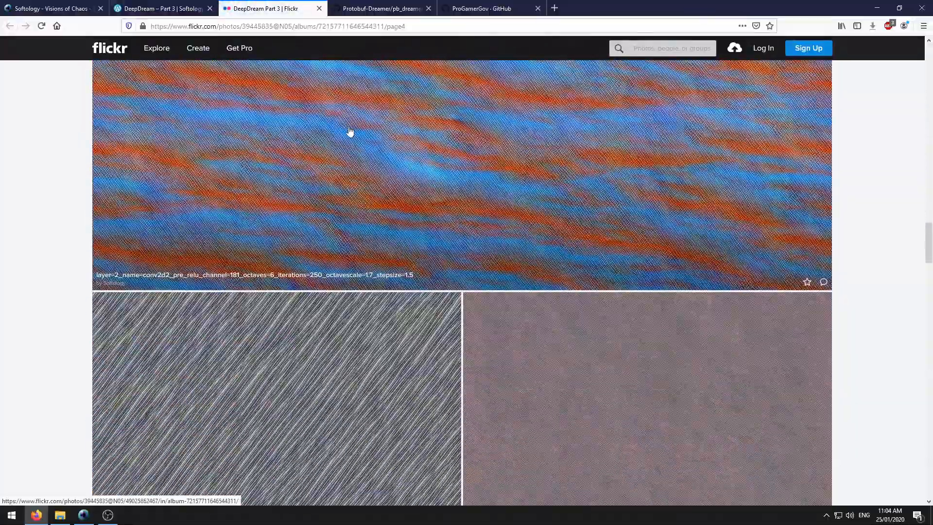
{"action": "scroll", "coordinate": [348, 134], "scroll_direction": "down", "scroll_amount": 20}
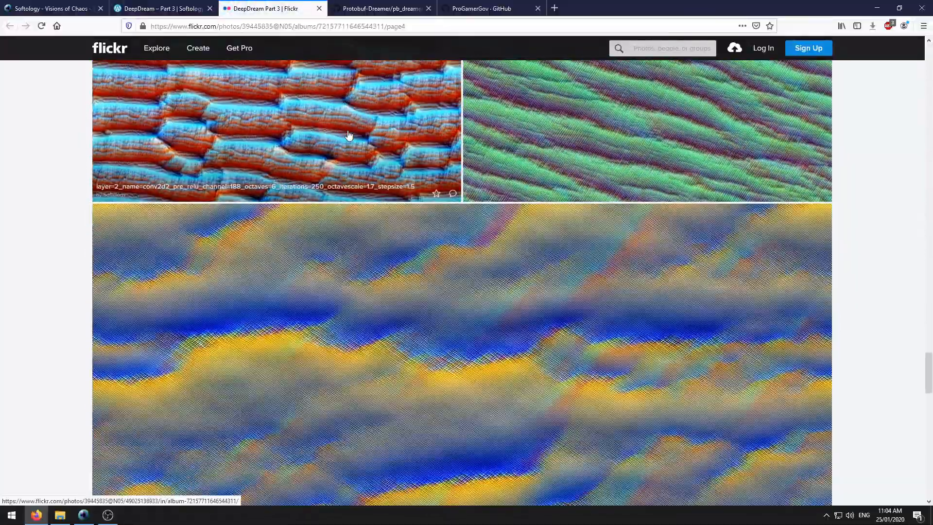
{"action": "scroll", "coordinate": [348, 135], "scroll_direction": "down", "scroll_amount": 10}
{"action": "scroll", "coordinate": [349, 133], "scroll_direction": "down", "scroll_amount": 10}
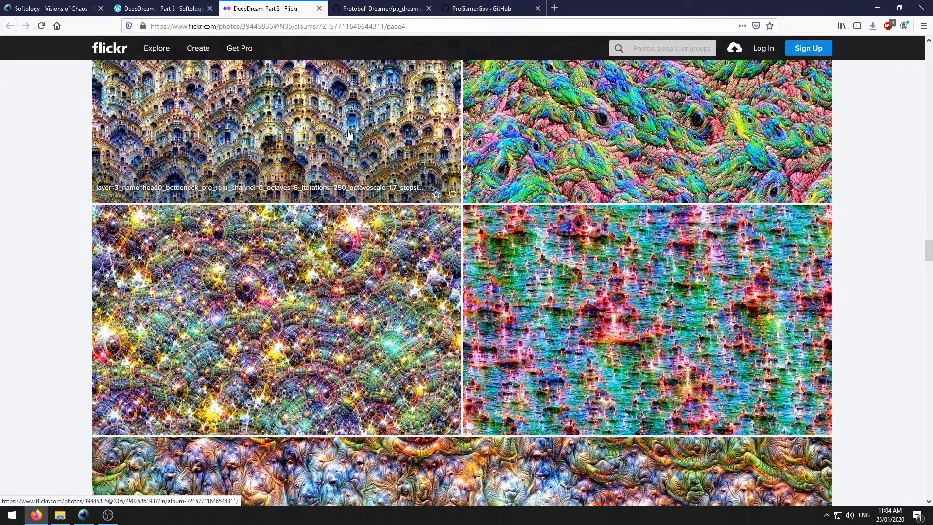
{"action": "scroll", "coordinate": [348, 133], "scroll_direction": "down", "scroll_amount": 15}
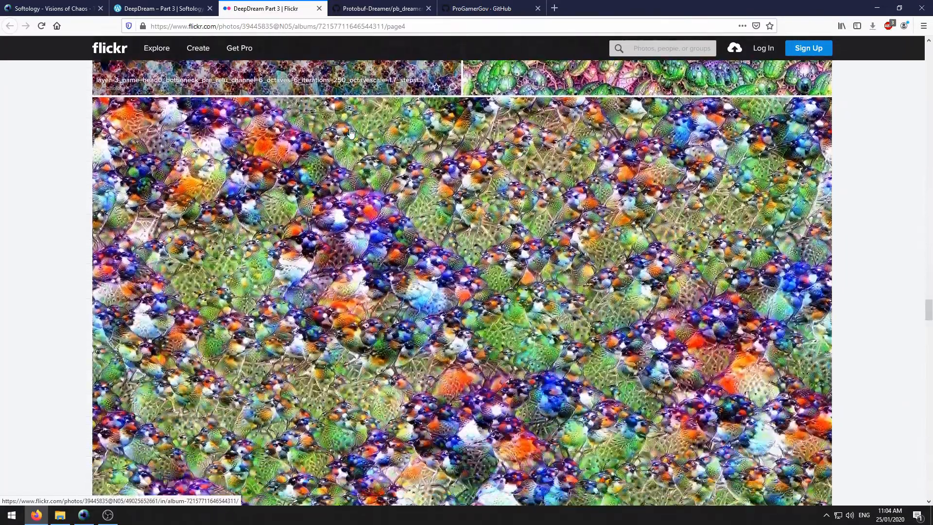
{"action": "scroll", "coordinate": [432, 133], "scroll_direction": "up", "scroll_amount": 7}
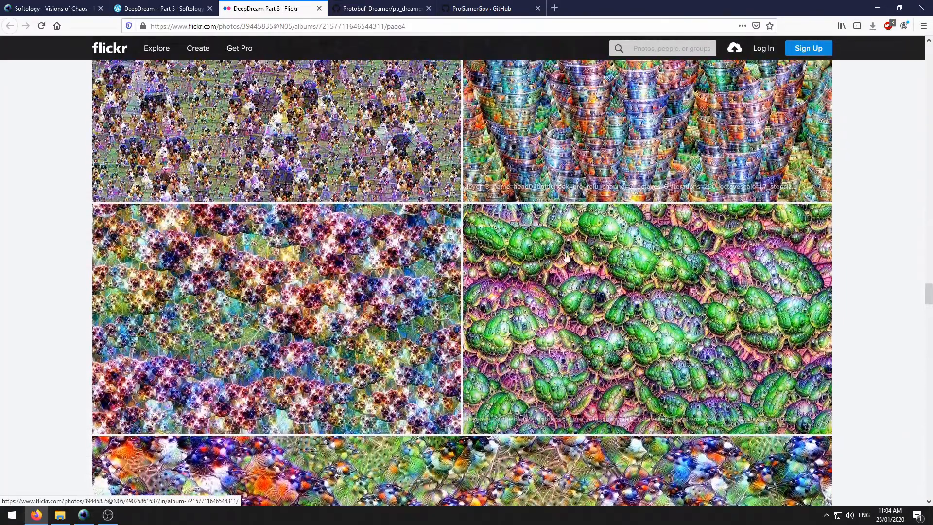
- View the green-blobs photo enlarged, then return to the DeepDream Part 3 album
{"action": "left_click", "coordinate": [588, 269]}
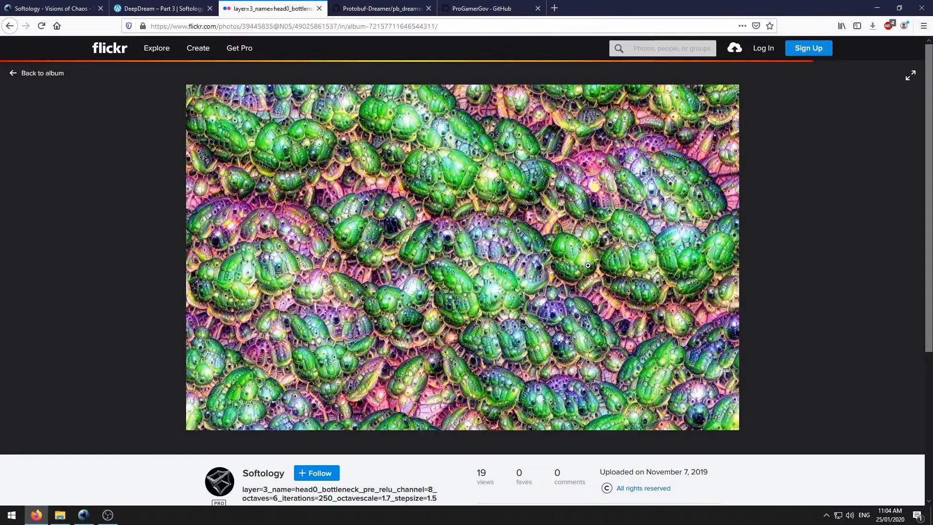
{"action": "left_click", "coordinate": [646, 300]}
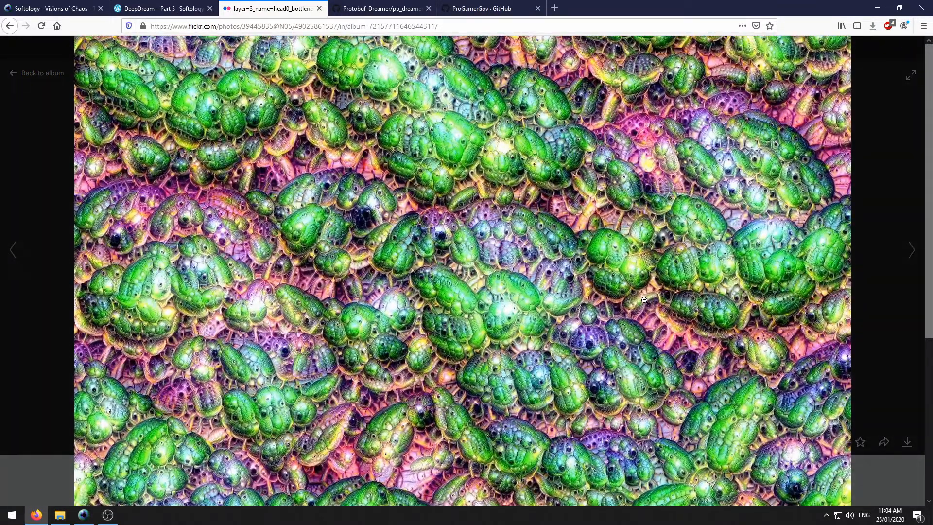
{"action": "left_click", "coordinate": [644, 300]}
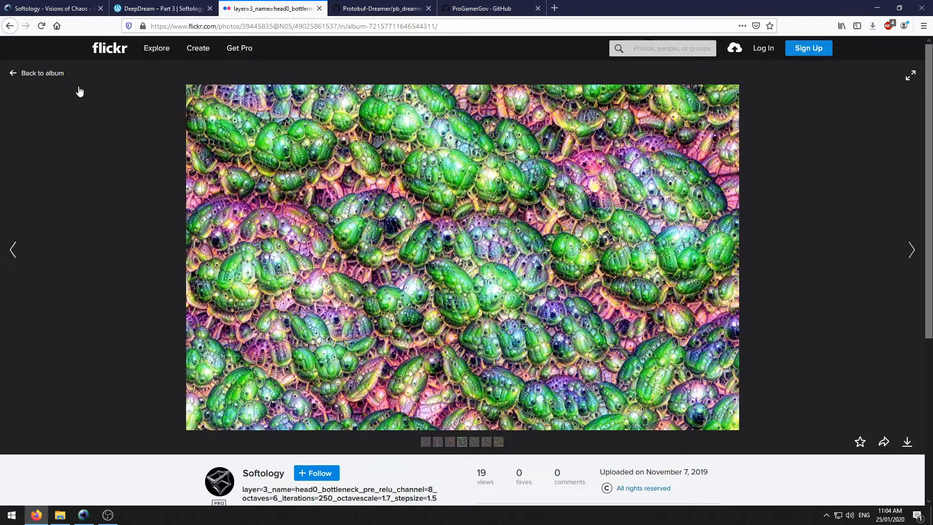
{"action": "left_click", "coordinate": [10, 26]}
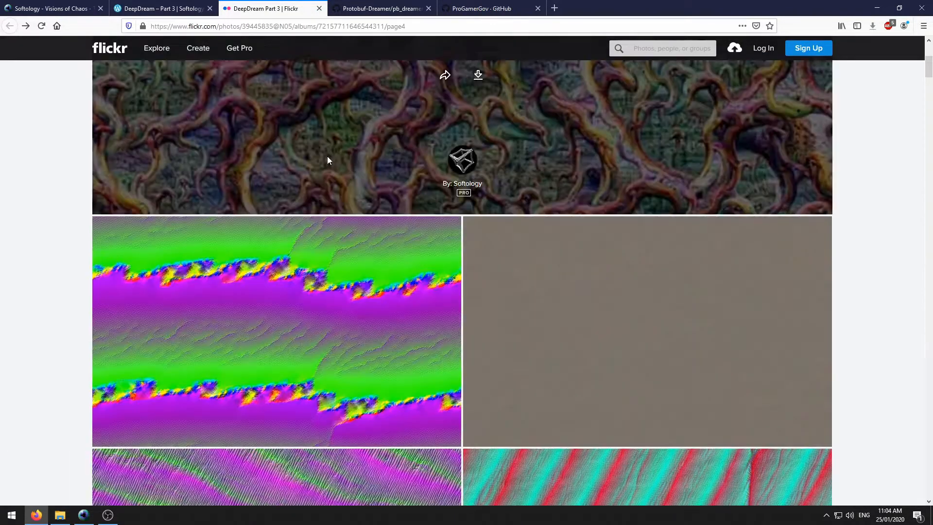
- Scroll further down the album and open the fish-scale photo enlarged
{"action": "scroll", "coordinate": [340, 160], "scroll_direction": "down", "scroll_amount": 12}
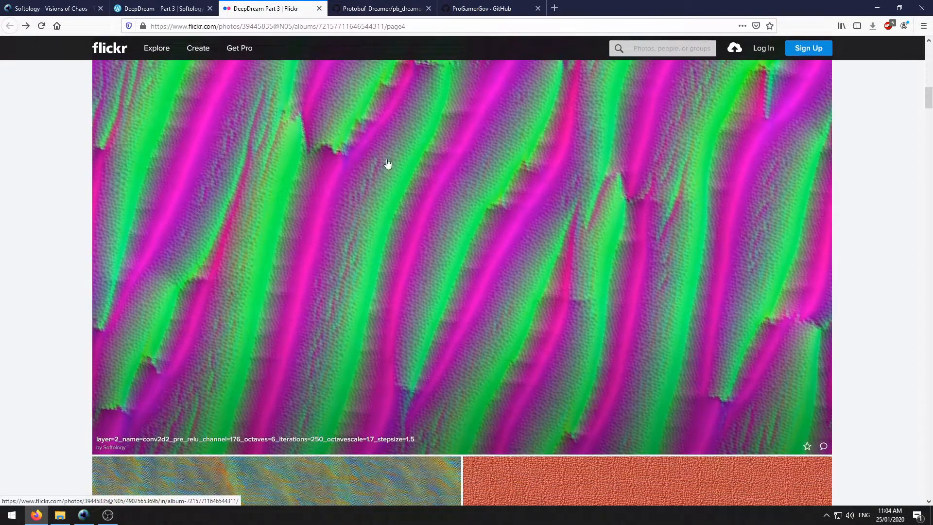
{"action": "scroll", "coordinate": [389, 166], "scroll_direction": "down", "scroll_amount": 15}
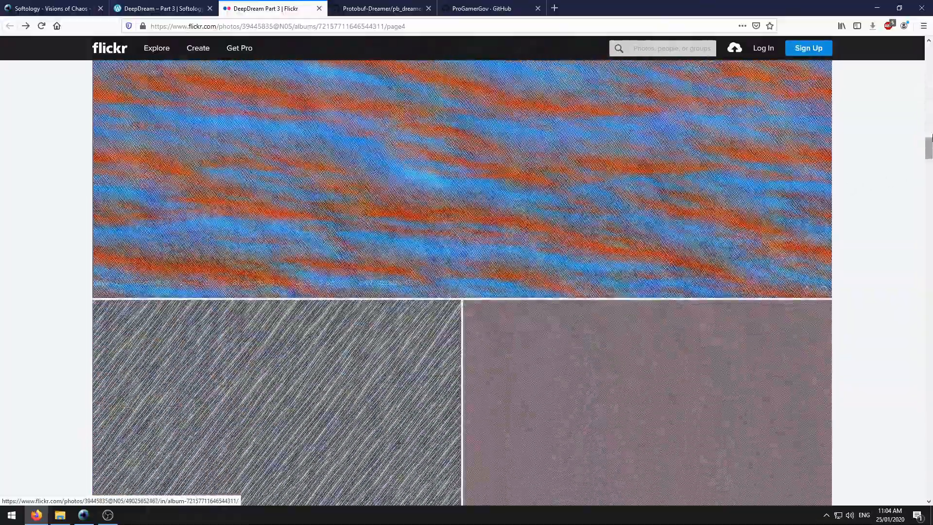
{"action": "left_click_drag", "start_coordinate": [929, 138], "coordinate": [918, 375]}
{"action": "scroll", "coordinate": [428, 290], "scroll_direction": "down", "scroll_amount": 10}
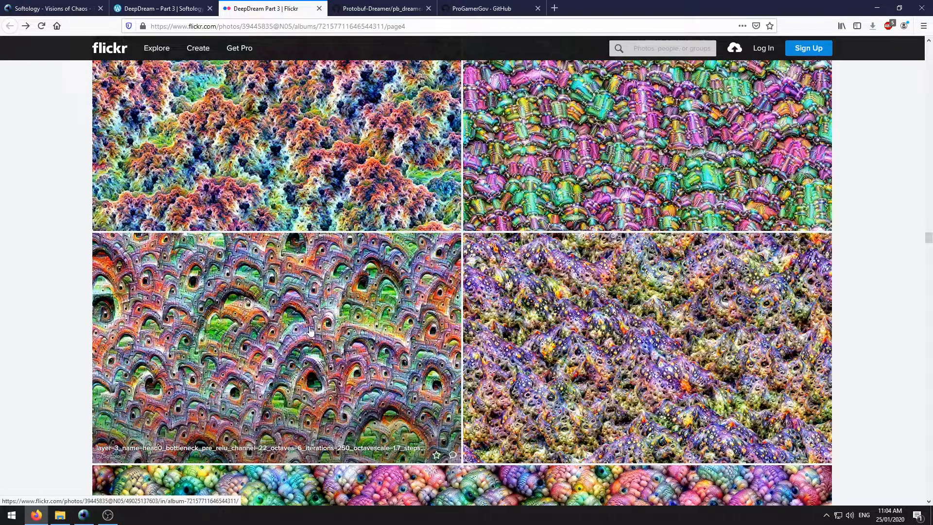
{"action": "scroll", "coordinate": [388, 287], "scroll_direction": "down", "scroll_amount": 6}
{"action": "scroll", "coordinate": [388, 286], "scroll_direction": "down", "scroll_amount": 3}
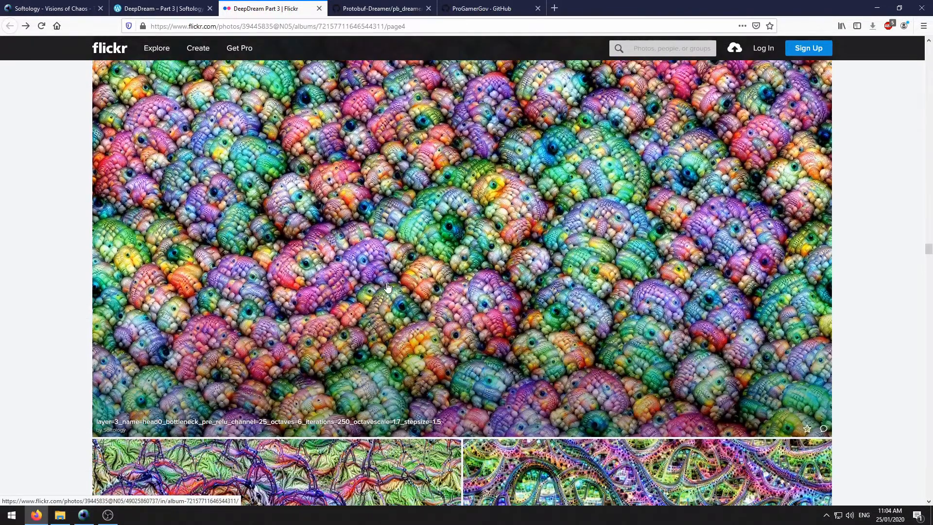
{"action": "left_click", "coordinate": [452, 244]}
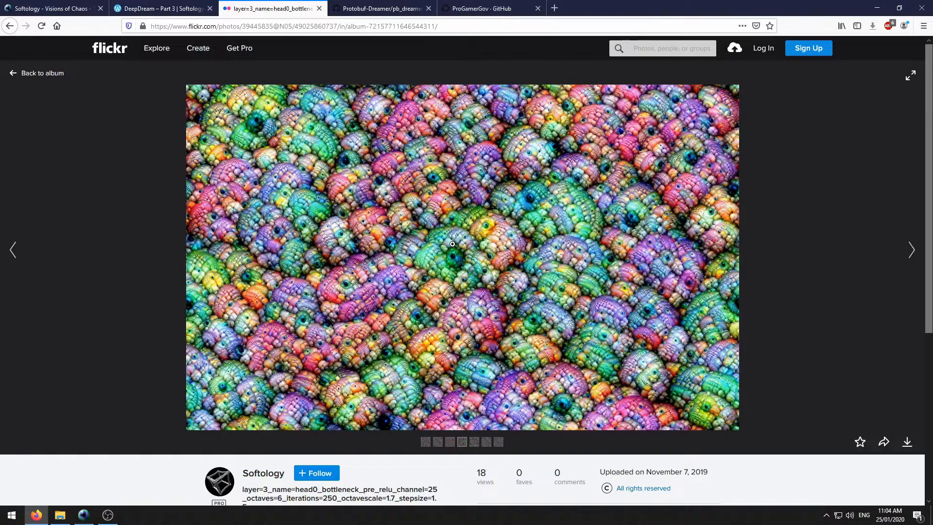
{"action": "left_click", "coordinate": [452, 243]}
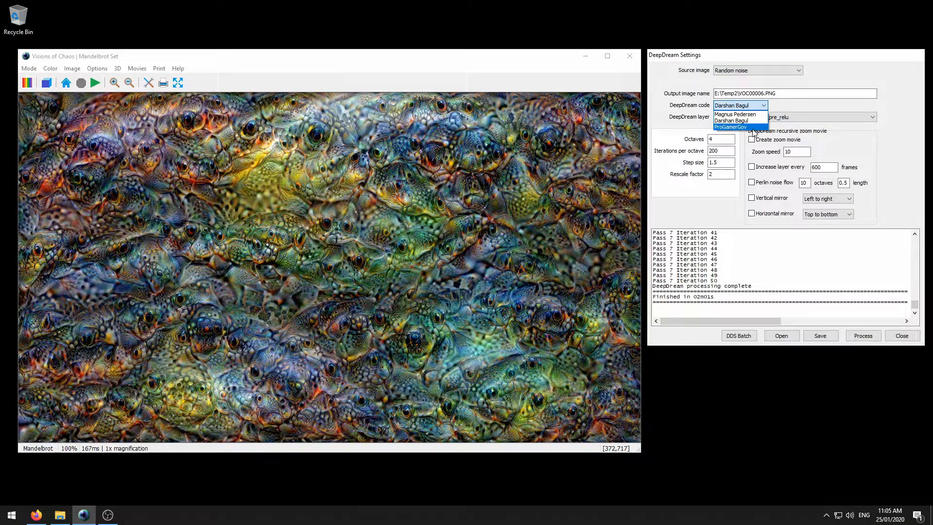
- Choose ProGamerGov code with the mixed4d_5x5_pre_relu channels 0-63 layer and edit the channel number
{"action": "left_click", "coordinate": [751, 127]}
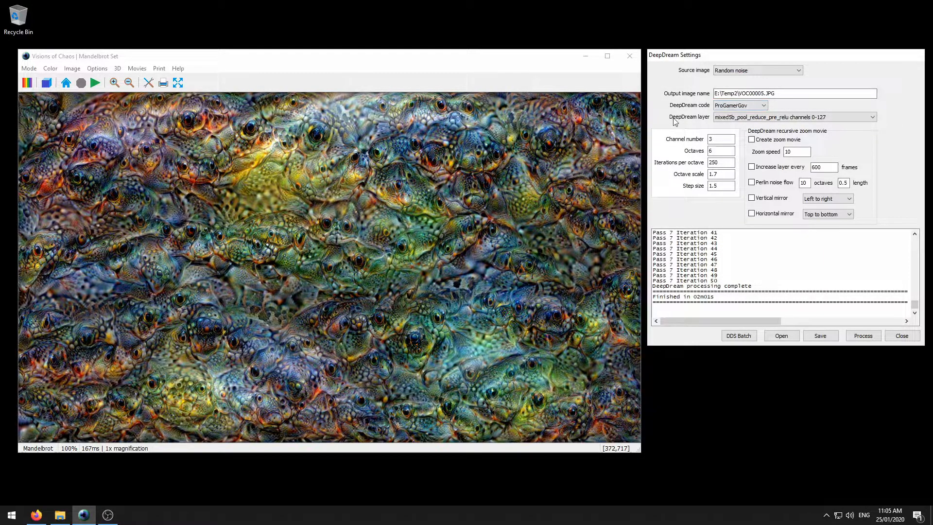
{"action": "left_click", "coordinate": [794, 118]}
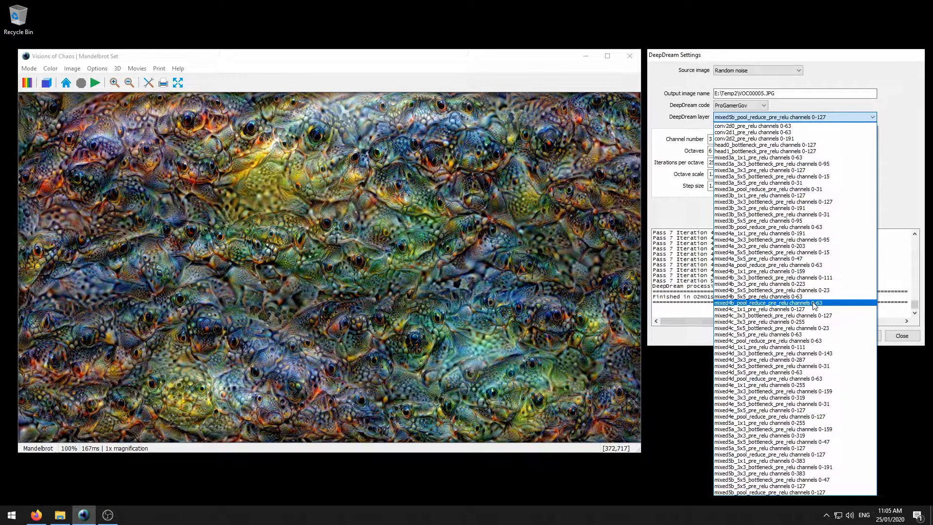
{"action": "left_click", "coordinate": [801, 373]}
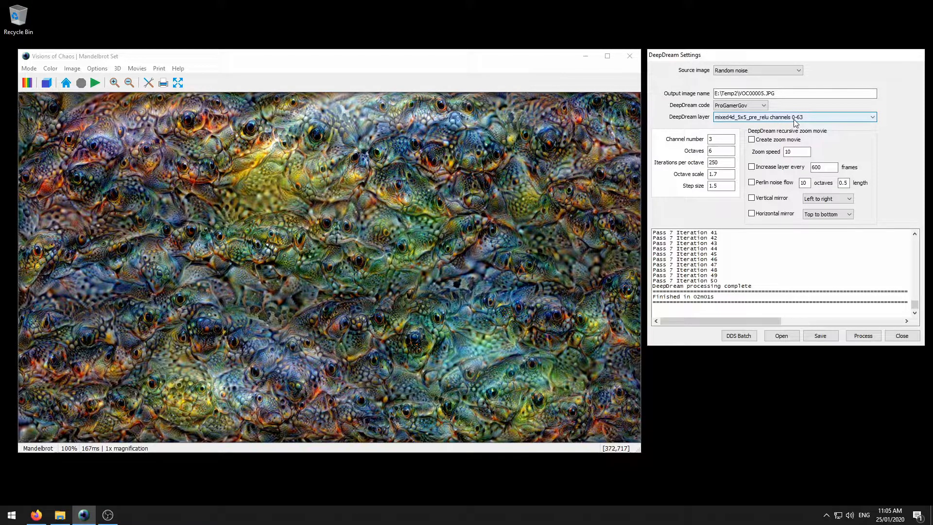
{"action": "left_click", "coordinate": [718, 139]}
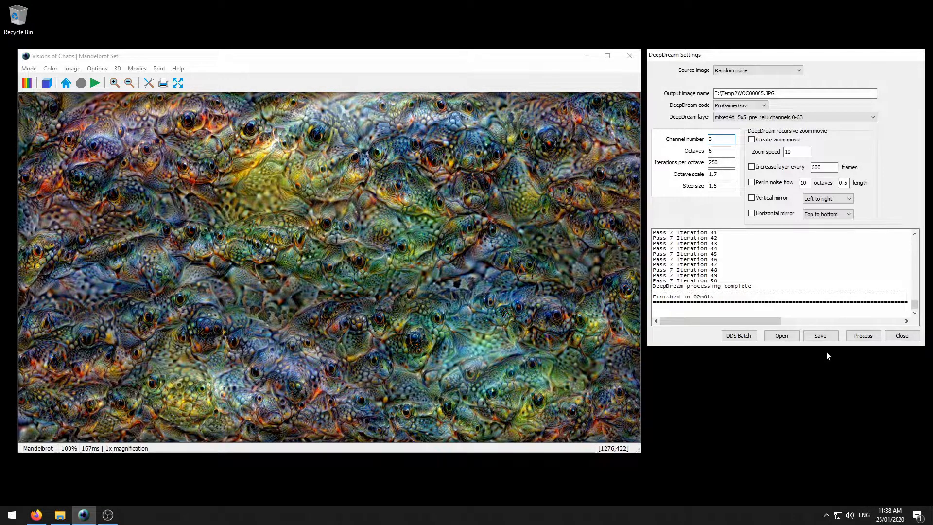
{"action": "left_click", "coordinate": [29, 69]}
- Switch to Mandelbrot/Julia Sets mode and render the Mandelbrot set
{"action": "mouse_move", "coordinate": [62, 120]}
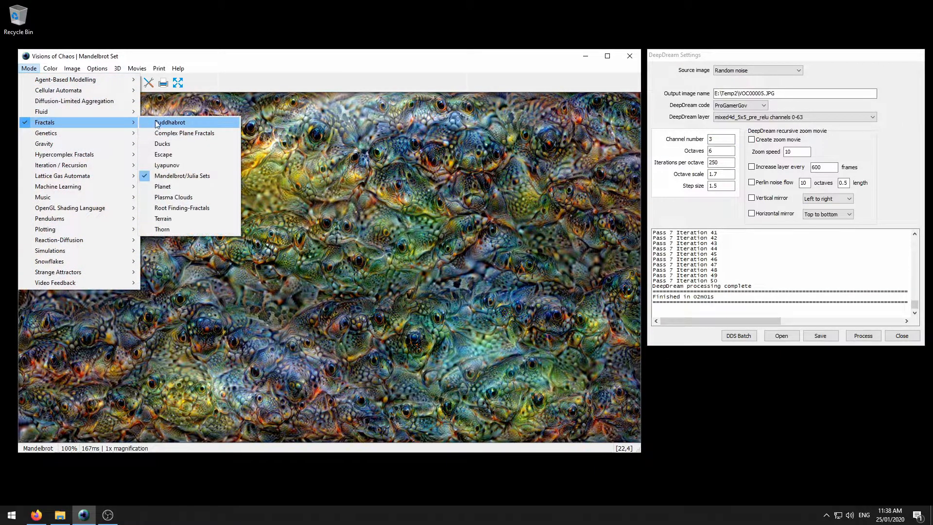
{"action": "left_click", "coordinate": [187, 175]}
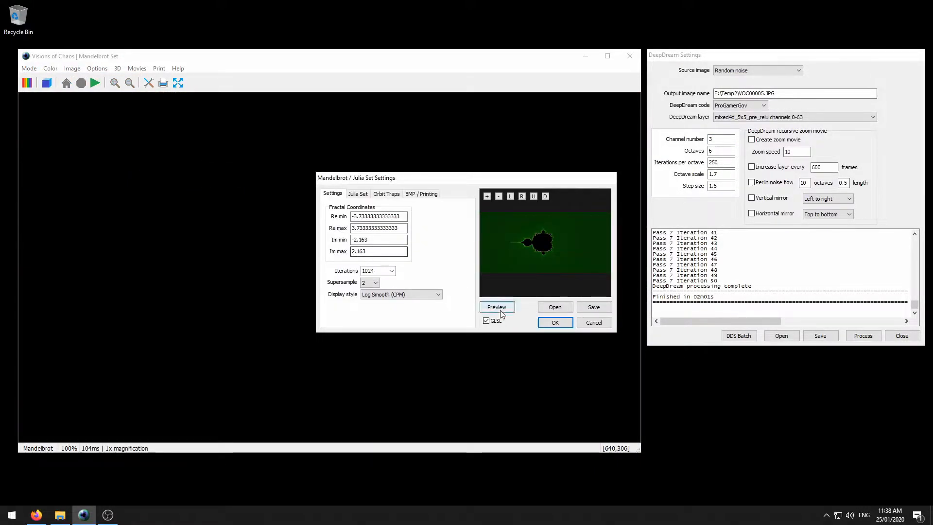
{"action": "left_click", "coordinate": [560, 324]}
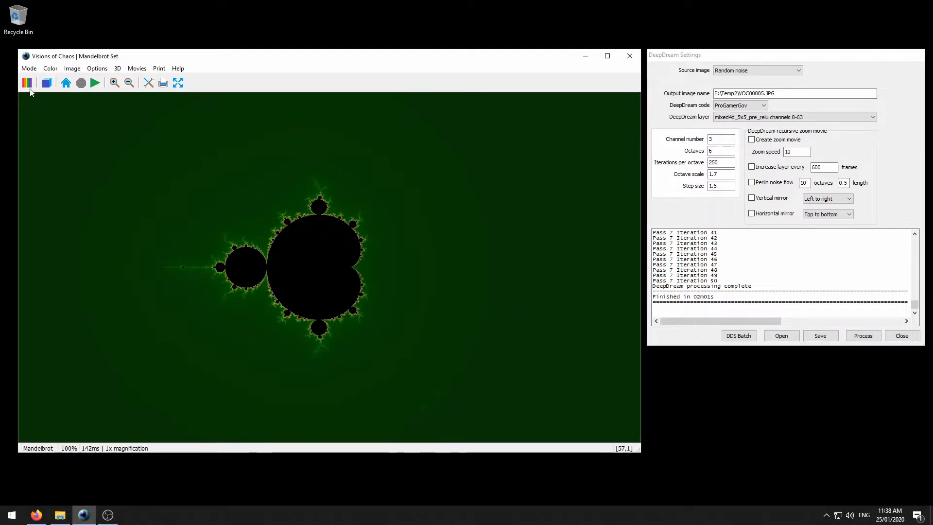
- Recolour the fractal with the red multipleperlin009 palette
{"action": "left_click", "coordinate": [27, 84]}
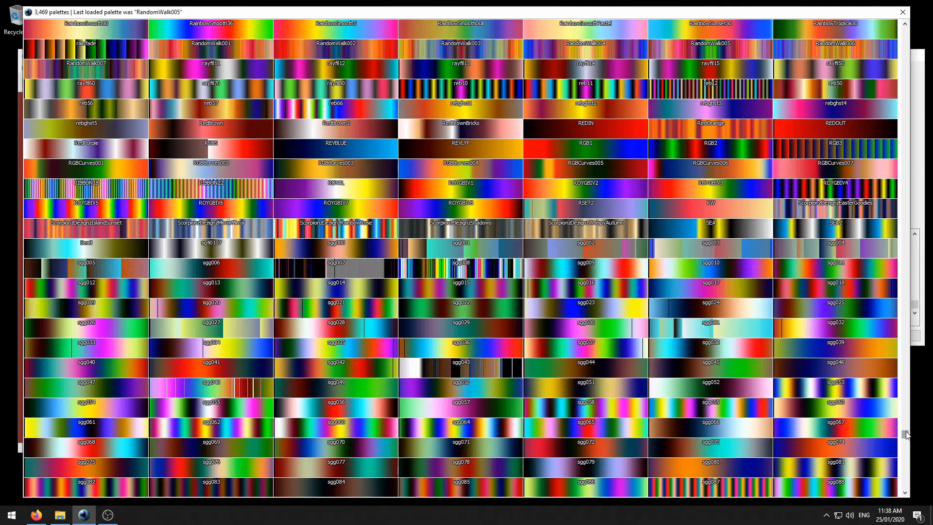
{"action": "left_click_drag", "start_coordinate": [905, 434], "coordinate": [901, 389]}
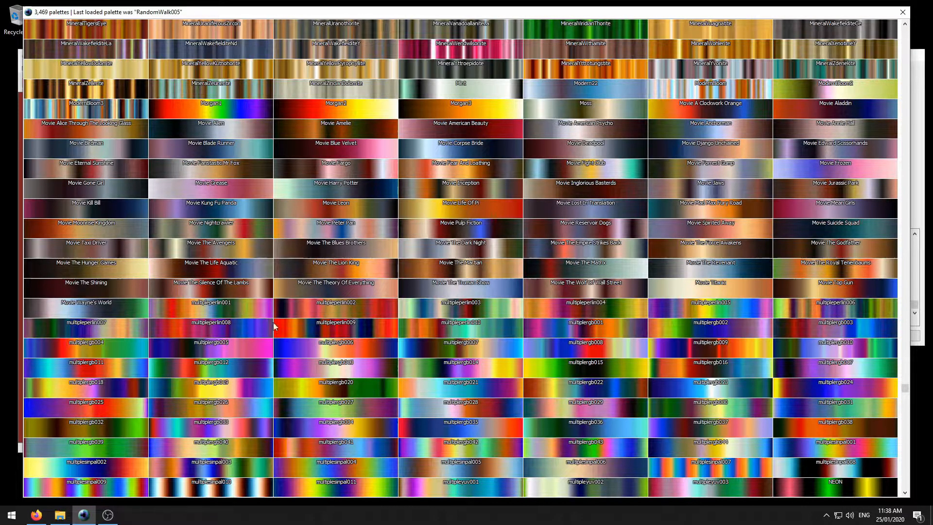
{"action": "left_click", "coordinate": [302, 325]}
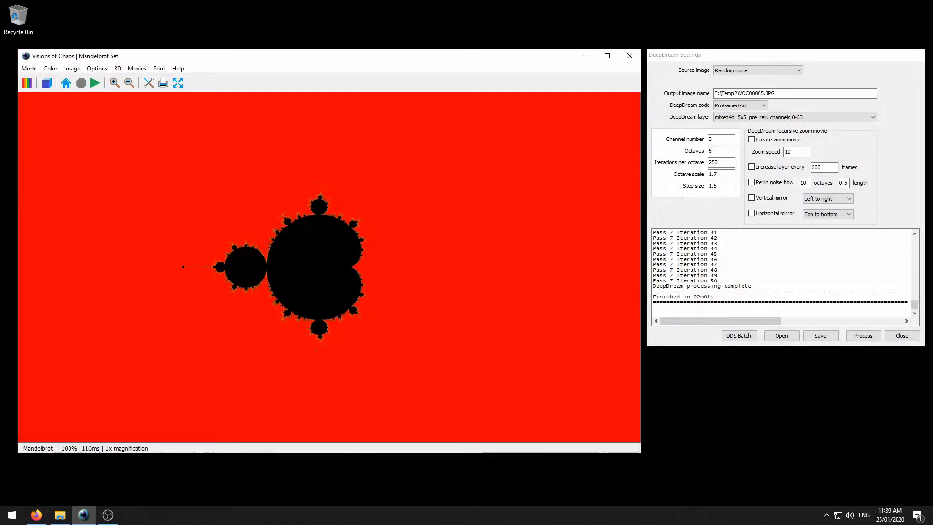
- Drag two zoom boxes along the set's edge to reach 915x around a small Mandelbrot copy
{"action": "left_click_drag", "start_coordinate": [321, 192], "coordinate": [261, 167]}
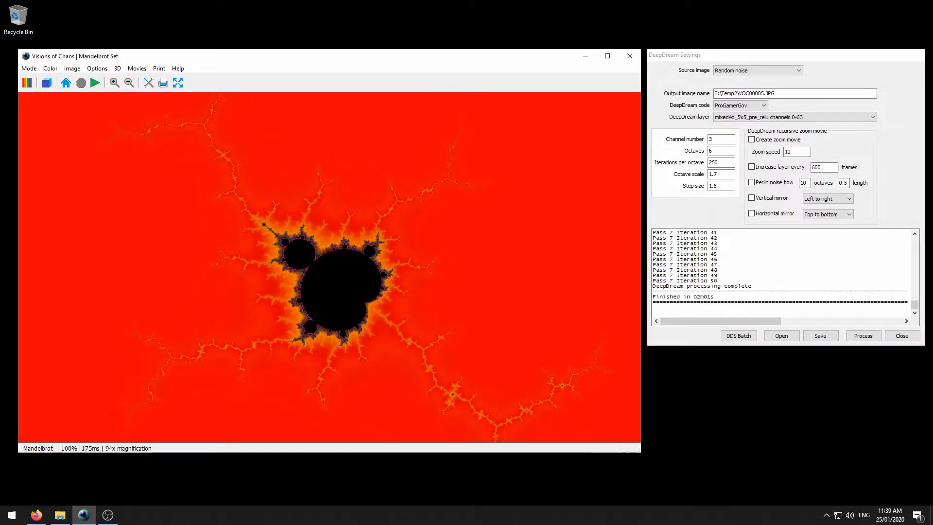
{"action": "left_click_drag", "start_coordinate": [279, 236], "coordinate": [258, 226]}
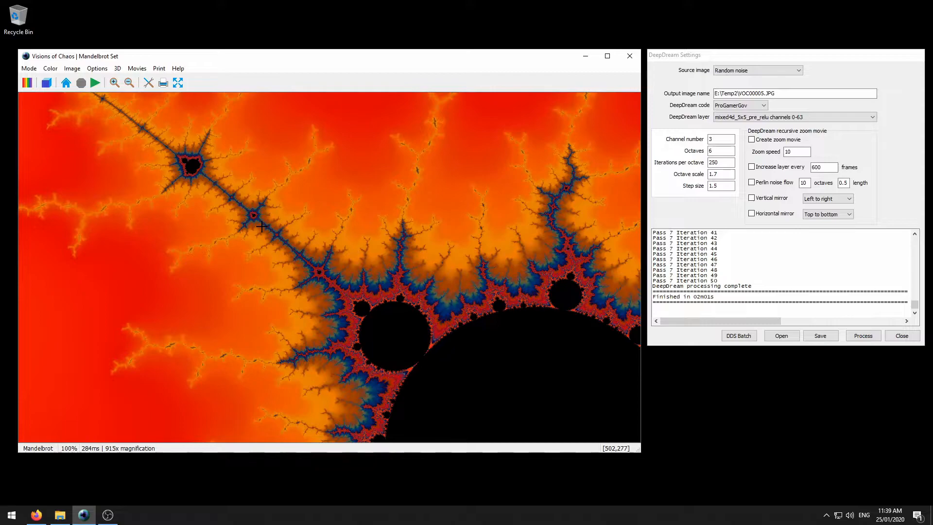
{"action": "left_click", "coordinate": [737, 107]}
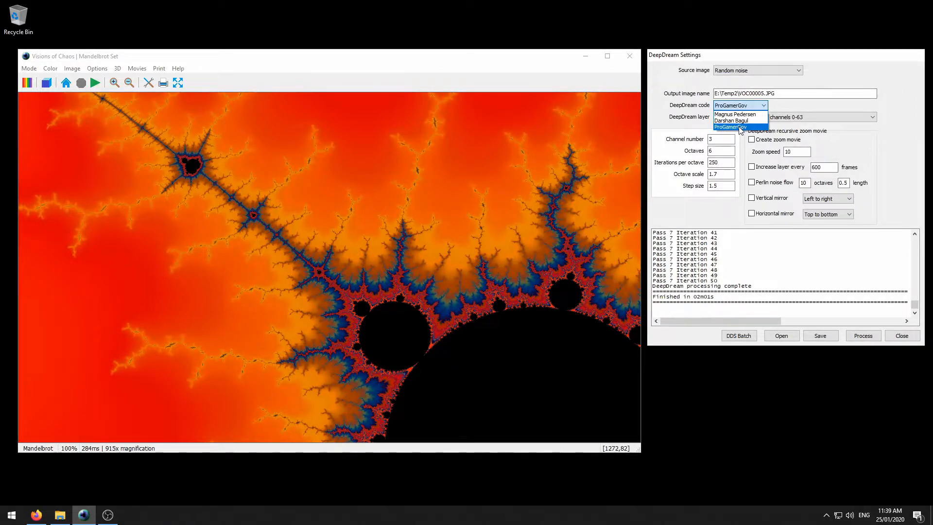
- DeepDream the current fractal with ProGamerGov, layer mixed4b_5x5_pre_relu channel 35
{"action": "left_click", "coordinate": [737, 127]}
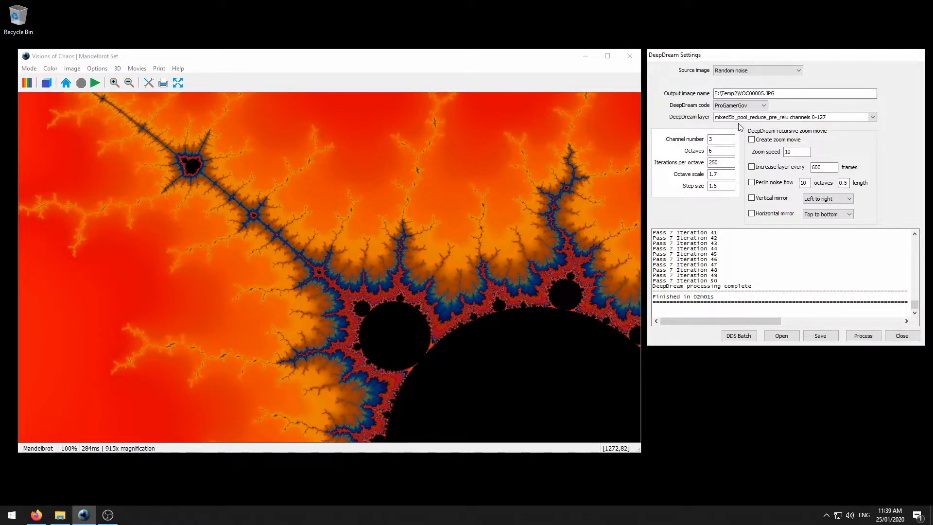
{"action": "left_click", "coordinate": [743, 118]}
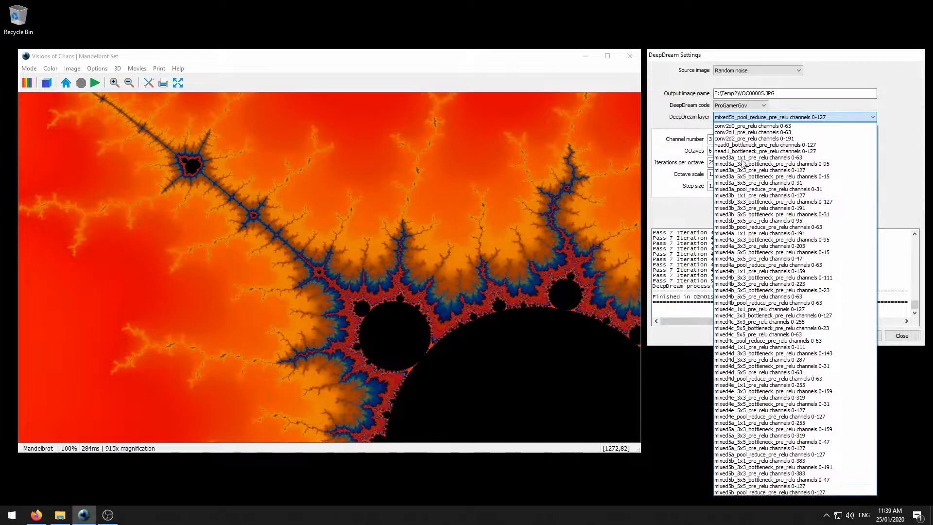
{"action": "left_click", "coordinate": [787, 297]}
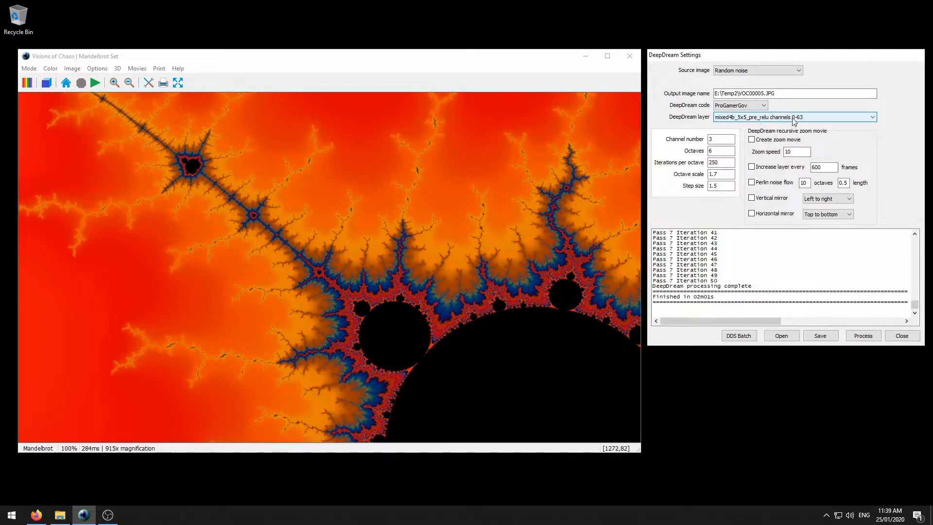
{"action": "double_click", "coordinate": [734, 139]}
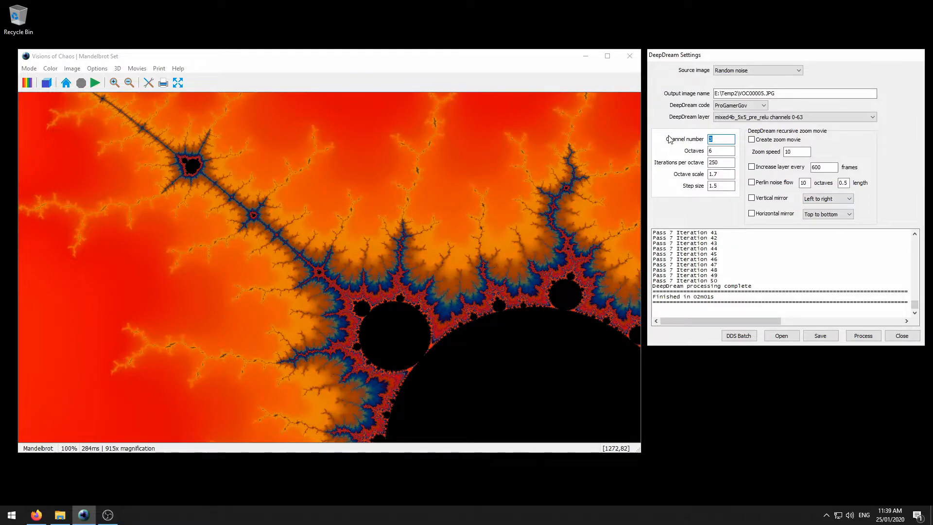
{"action": "type", "text": "35"}
{"action": "left_click", "coordinate": [758, 70]}
{"action": "left_click", "coordinate": [760, 83]}
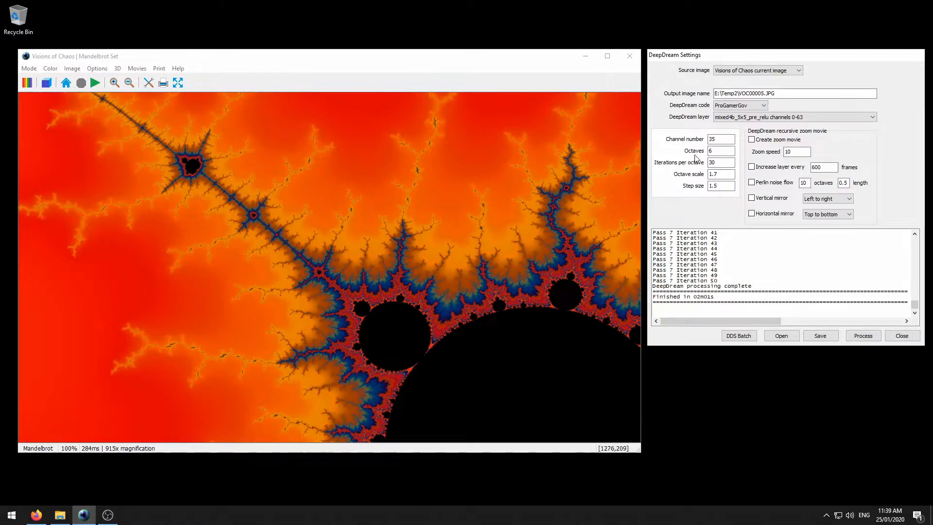
{"action": "left_click", "coordinate": [863, 336]}
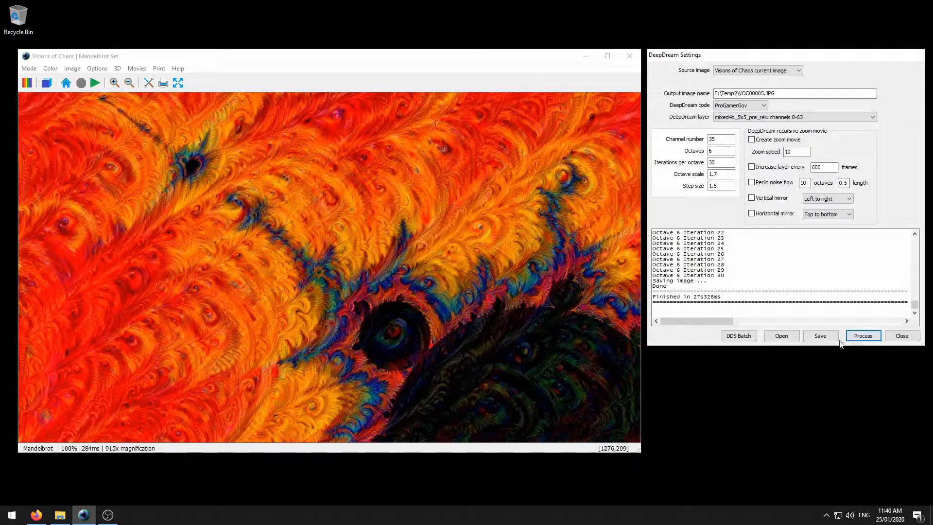
- Re-render the plain Mandelbrot, then load and render the bubbles 01.DDS example preset
{"action": "left_click", "coordinate": [95, 84]}
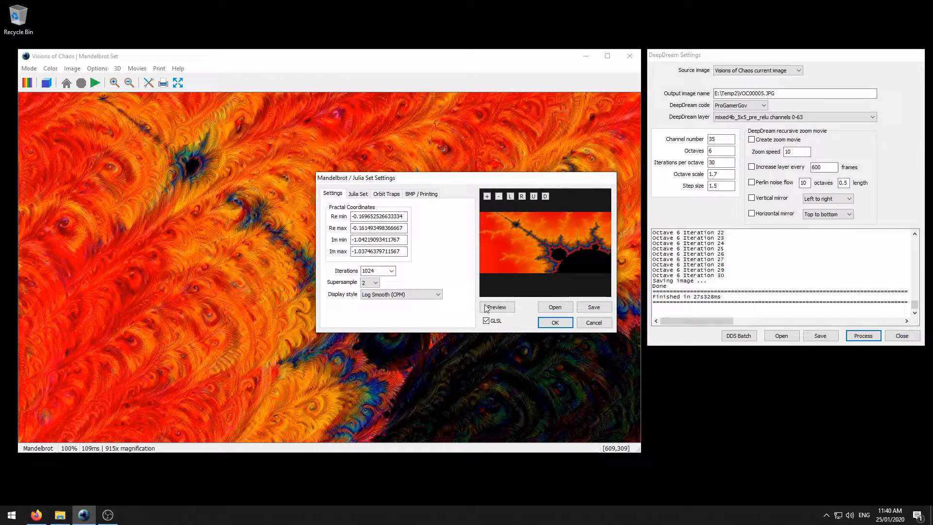
{"action": "left_click", "coordinate": [554, 322]}
{"action": "left_click", "coordinate": [787, 340]}
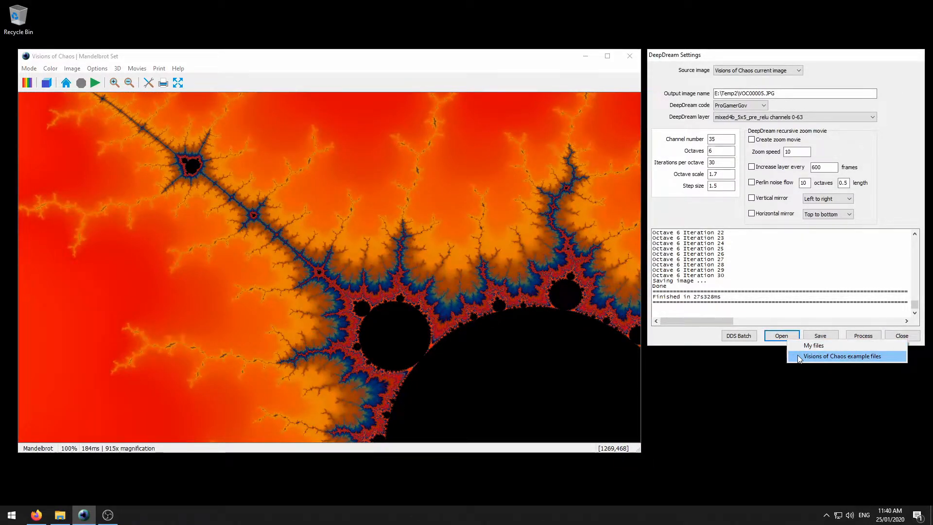
{"action": "left_click", "coordinate": [798, 358]}
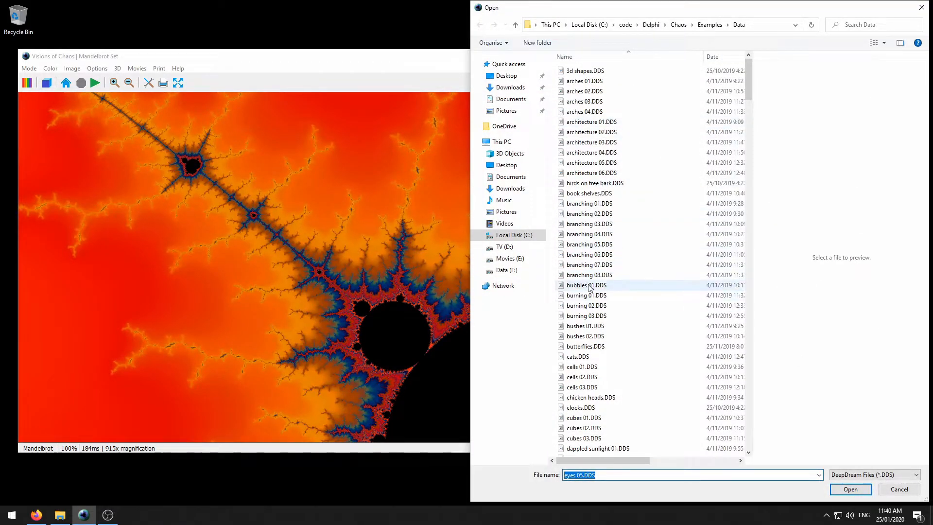
{"action": "left_click", "coordinate": [589, 286]}
{"action": "left_click", "coordinate": [839, 490]}
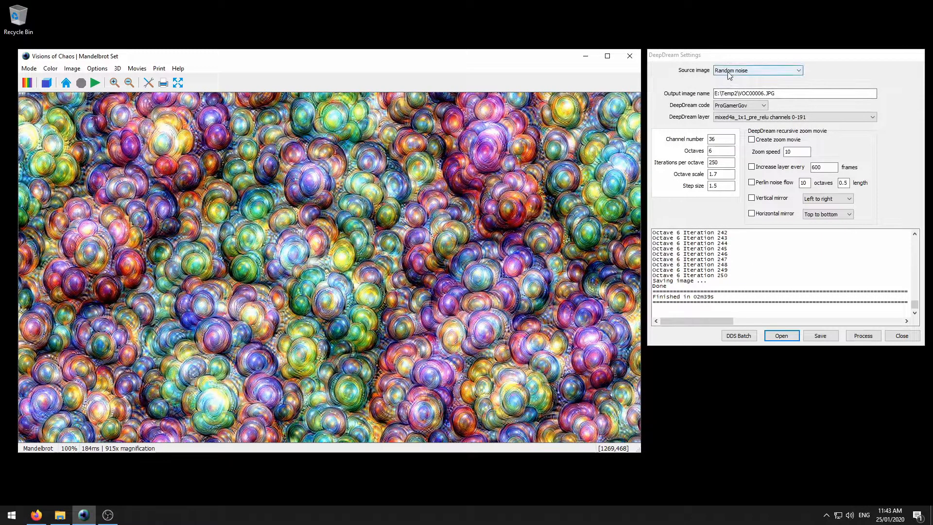
- Redraw the Mandelbrot and DeepDream it with the current image as source
{"action": "left_click", "coordinate": [95, 83]}
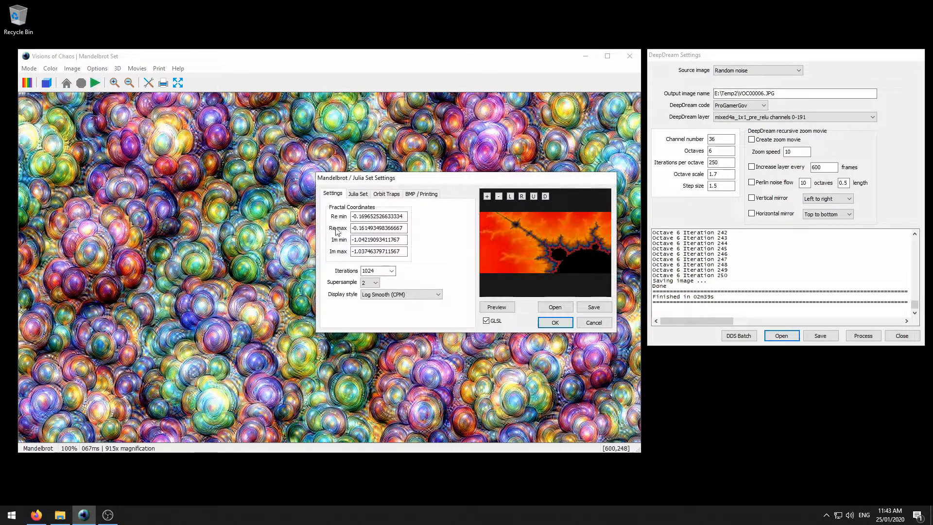
{"action": "left_click", "coordinate": [554, 323]}
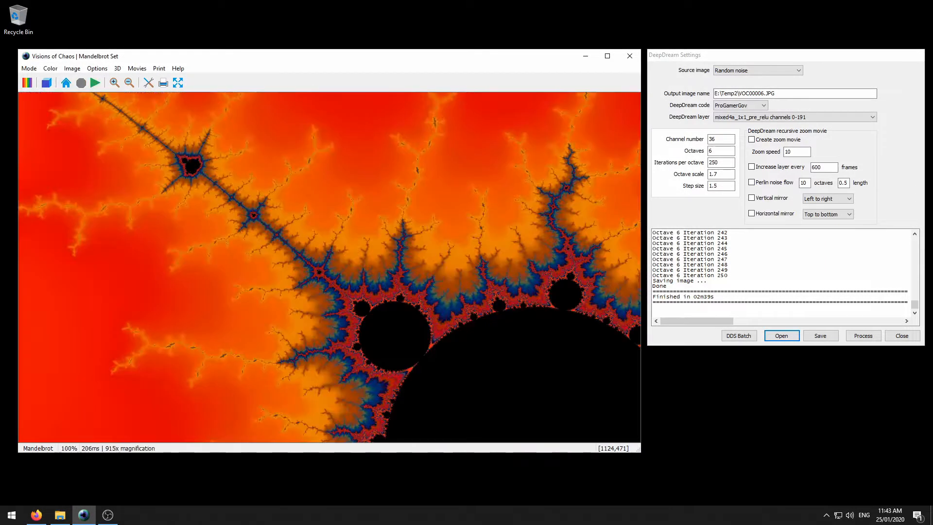
{"action": "left_click", "coordinate": [757, 70]}
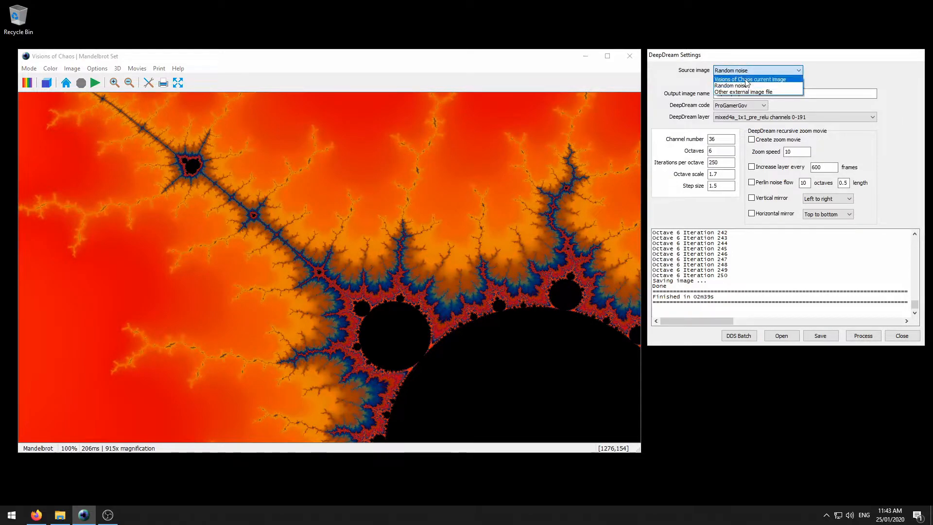
{"action": "left_click", "coordinate": [747, 79]}
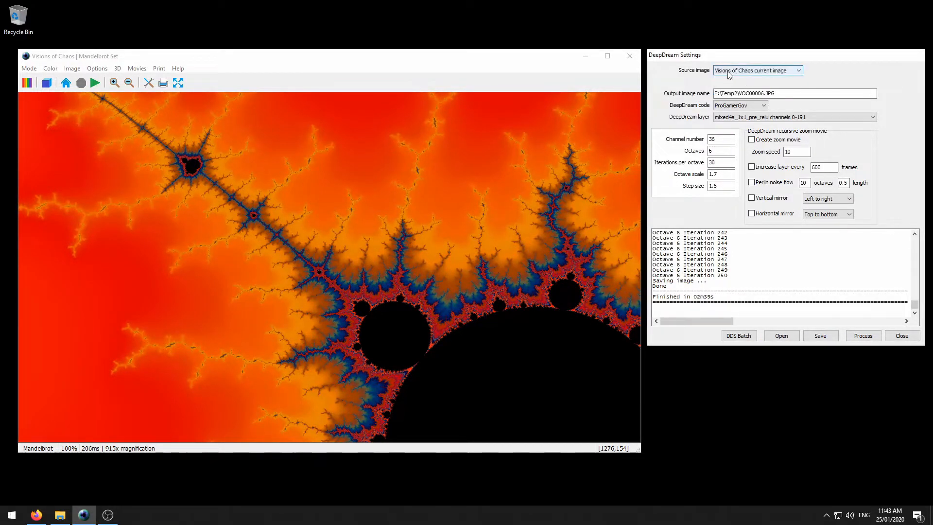
{"action": "left_click", "coordinate": [863, 336]}
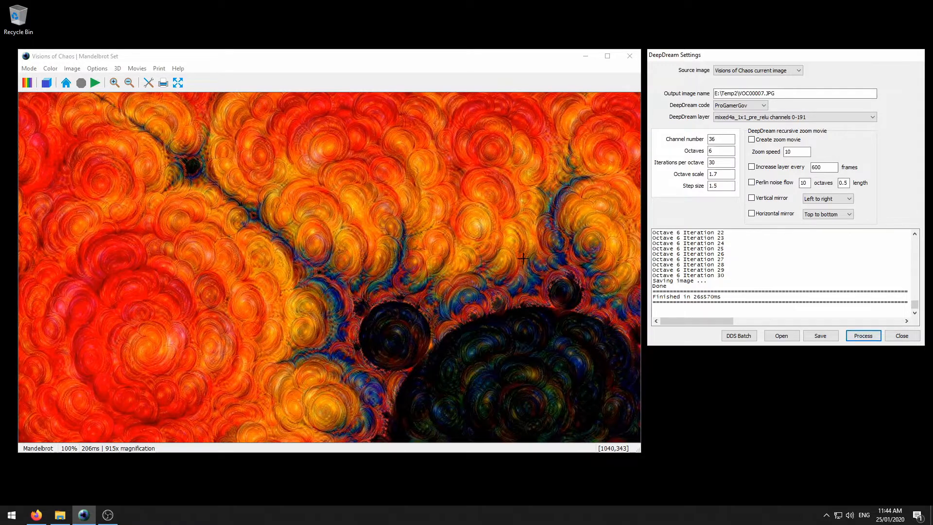
- Keep the mixed4a_1x1 layer and glance at the Flickr DeepDream example page
{"action": "left_click", "coordinate": [730, 118]}
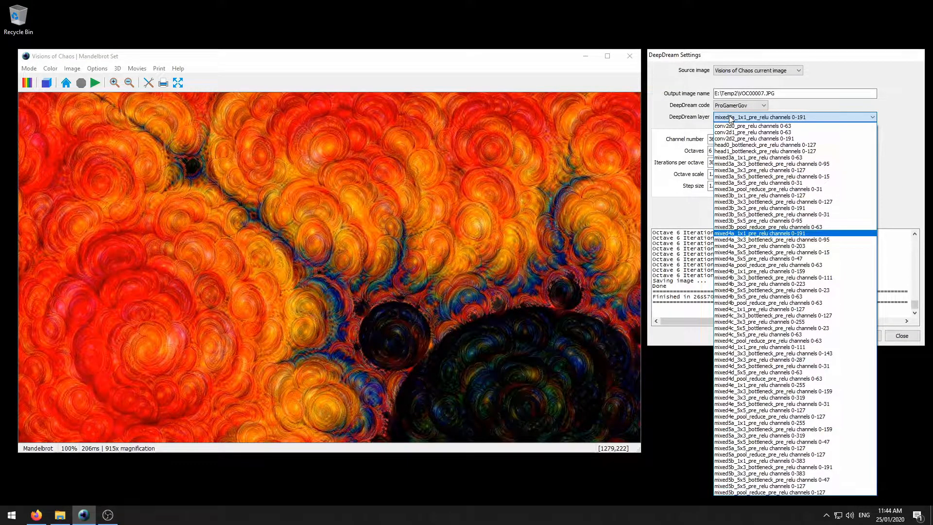
{"action": "left_click", "coordinate": [730, 118]}
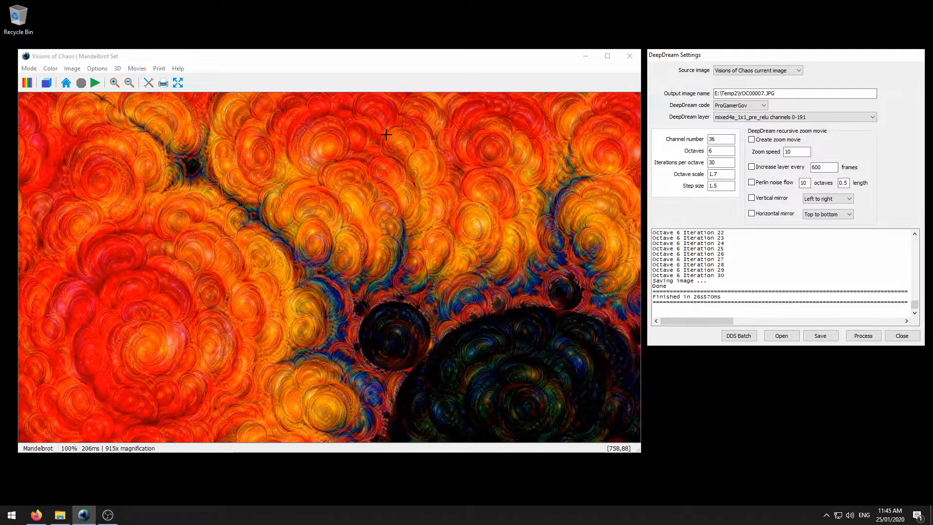
{"action": "left_click", "coordinate": [38, 517]}
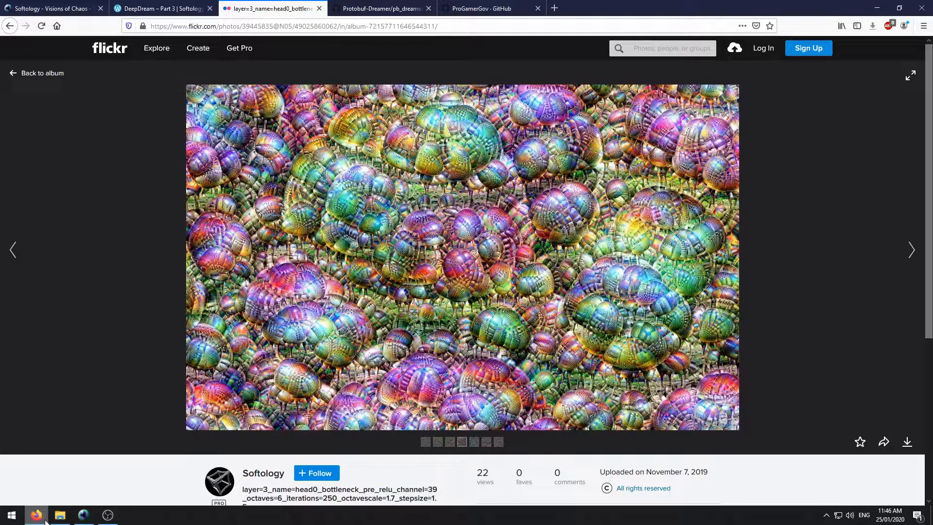
{"action": "left_click", "coordinate": [47, 522]}
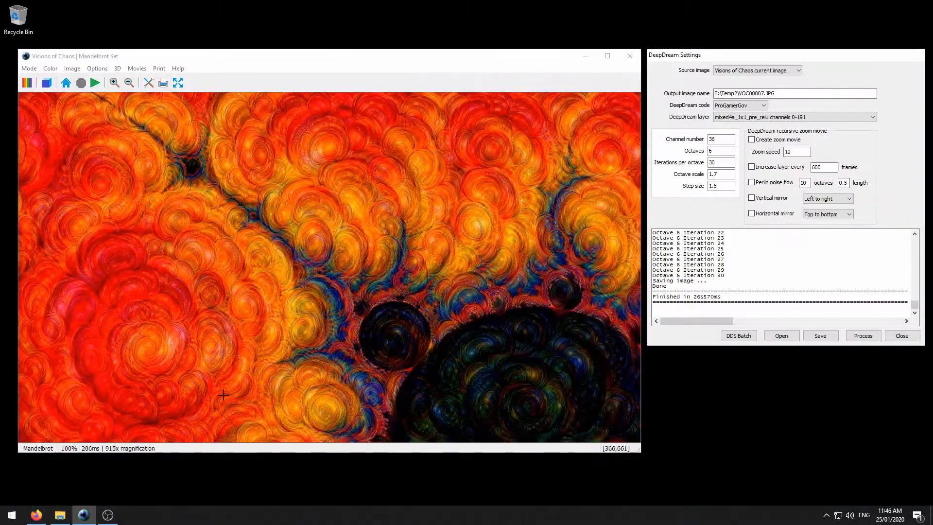
- Set the source image to random noise, then to 'Other external image file'
{"action": "left_click", "coordinate": [755, 71]}
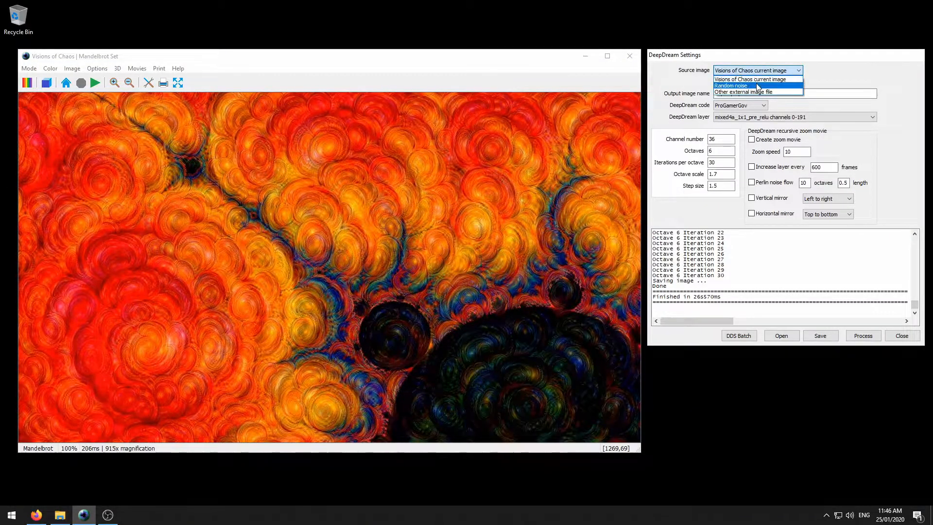
{"action": "left_click", "coordinate": [748, 86]}
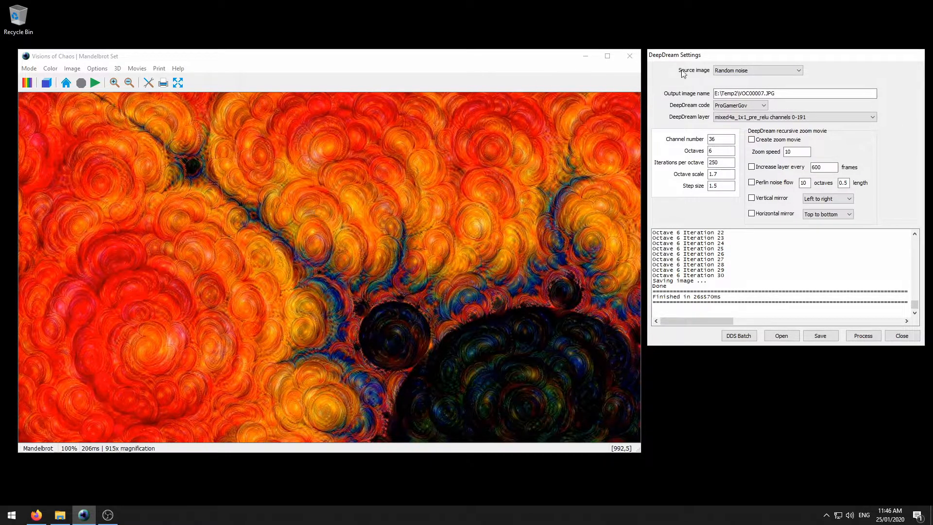
{"action": "left_click", "coordinate": [730, 71]}
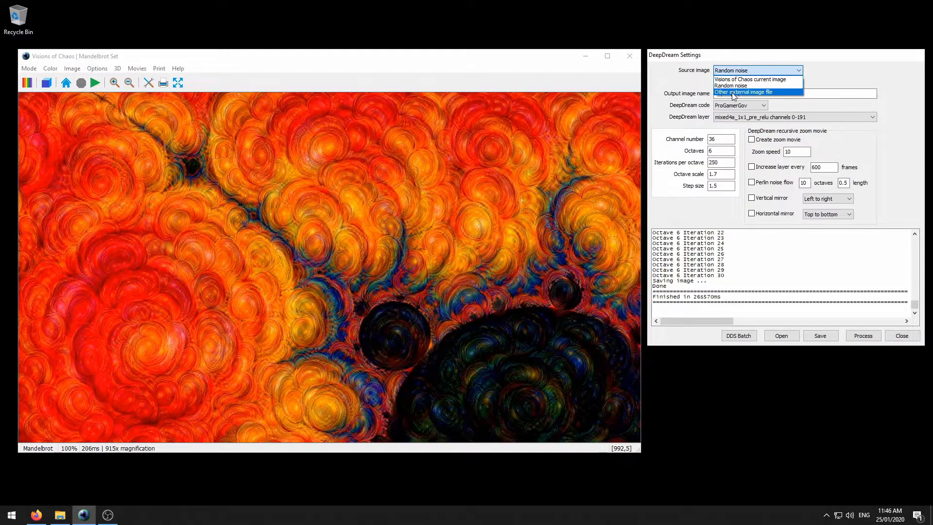
{"action": "left_click", "coordinate": [732, 93]}
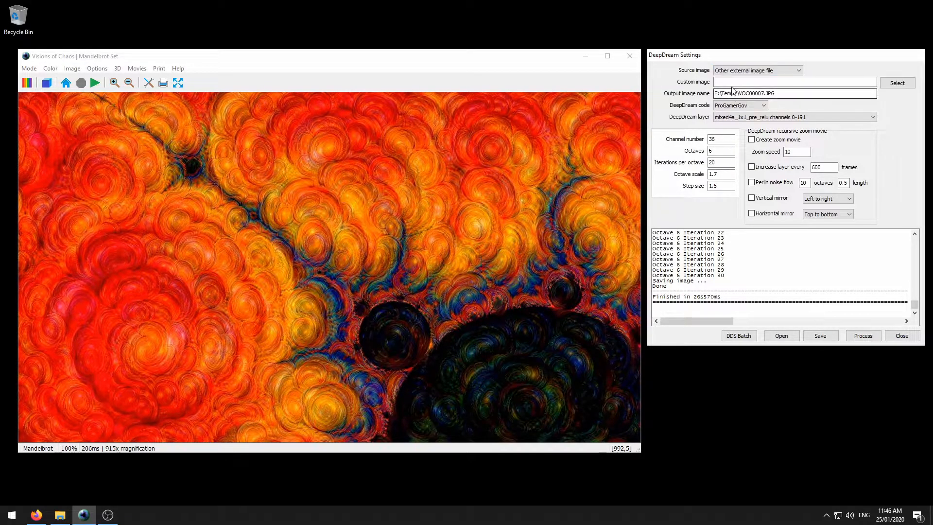
{"action": "left_click", "coordinate": [892, 84]}
{"action": "left_click", "coordinate": [614, 82]}
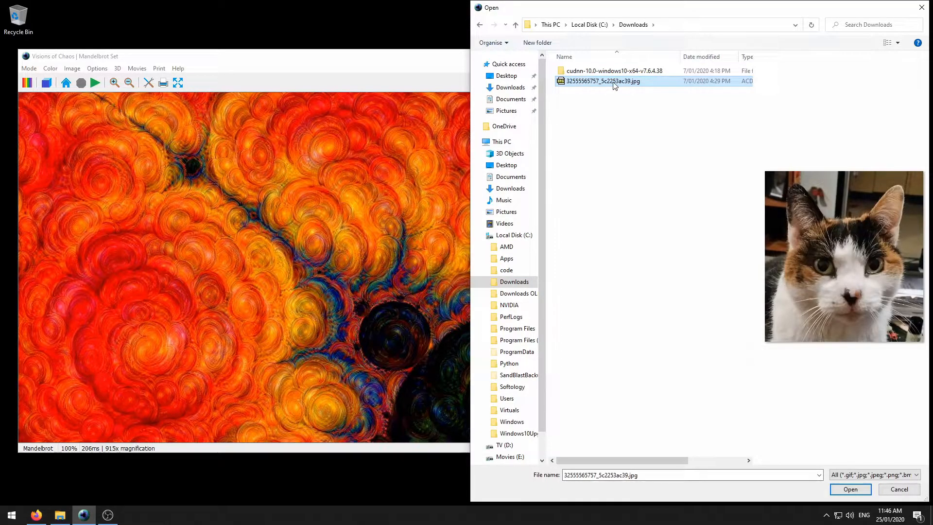
{"action": "double_click", "coordinate": [615, 82]}
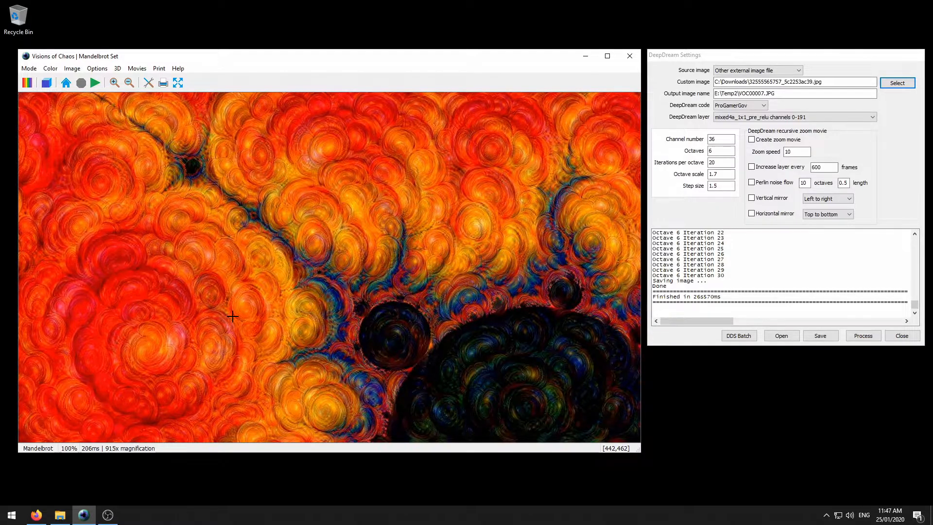
- Narrow and shorten the fractal window to a small square, then drag it to the screen centre
{"action": "left_click_drag", "start_coordinate": [641, 335], "coordinate": [246, 354]}
{"action": "left_click_drag", "start_coordinate": [197, 453], "coordinate": [188, 411]}
{"action": "left_click_drag", "start_coordinate": [187, 410], "coordinate": [180, 345]}
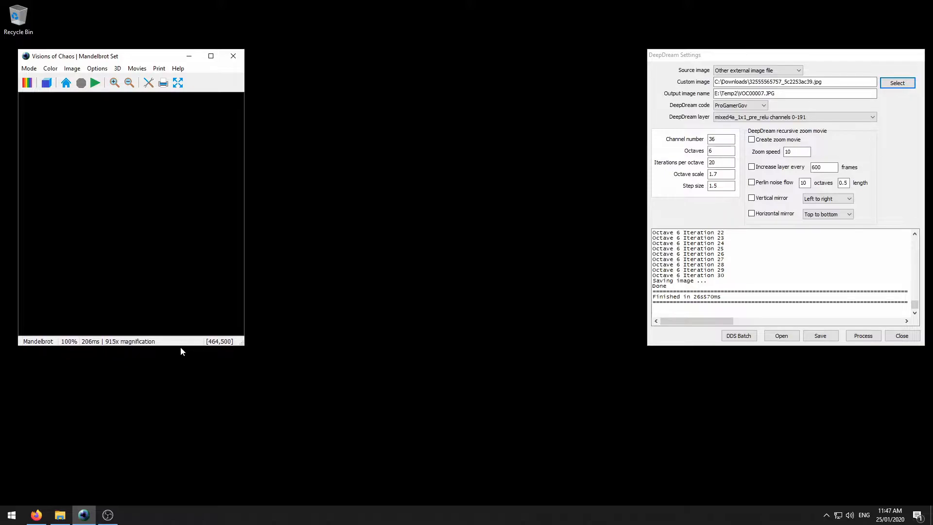
{"action": "left_click_drag", "start_coordinate": [124, 58], "coordinate": [358, 77]}
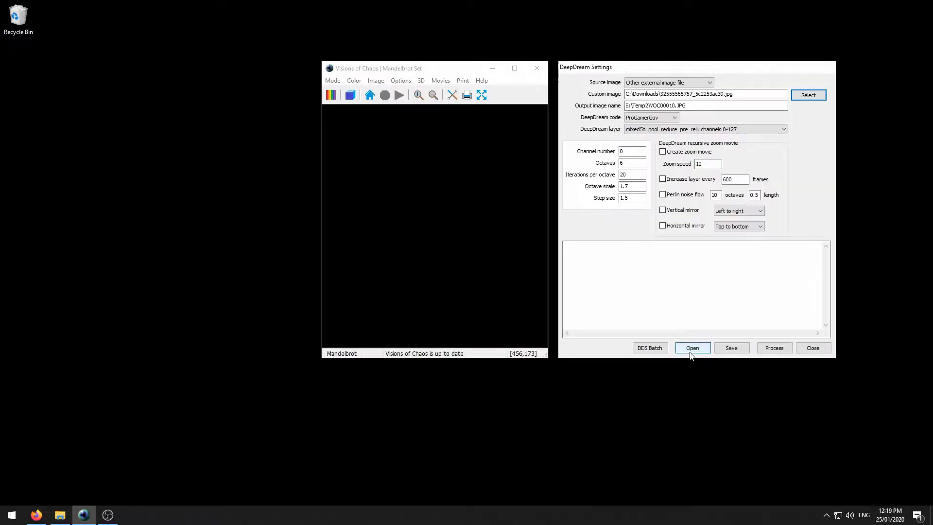
- Load the bundled example preset eyes 05.DDS to render an eye-covered pattern from noise
{"action": "left_click", "coordinate": [692, 348]}
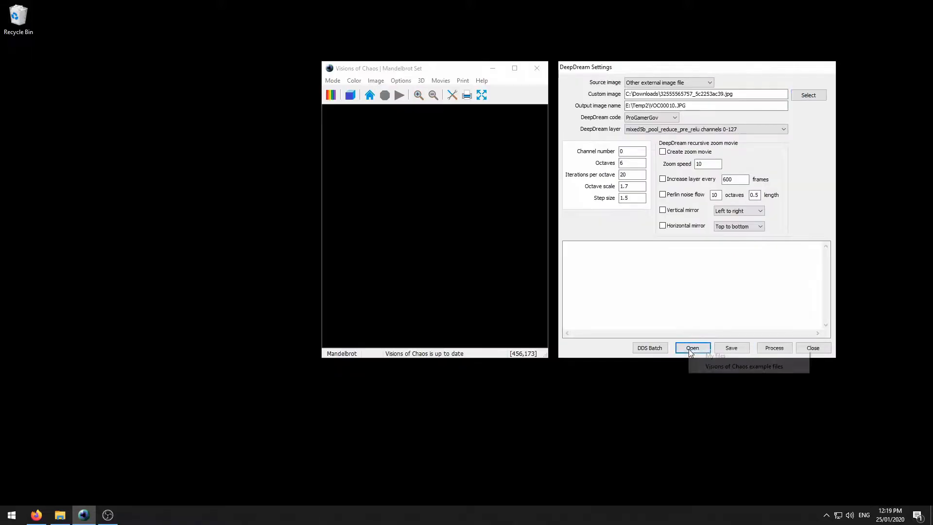
{"action": "left_click", "coordinate": [702, 367]}
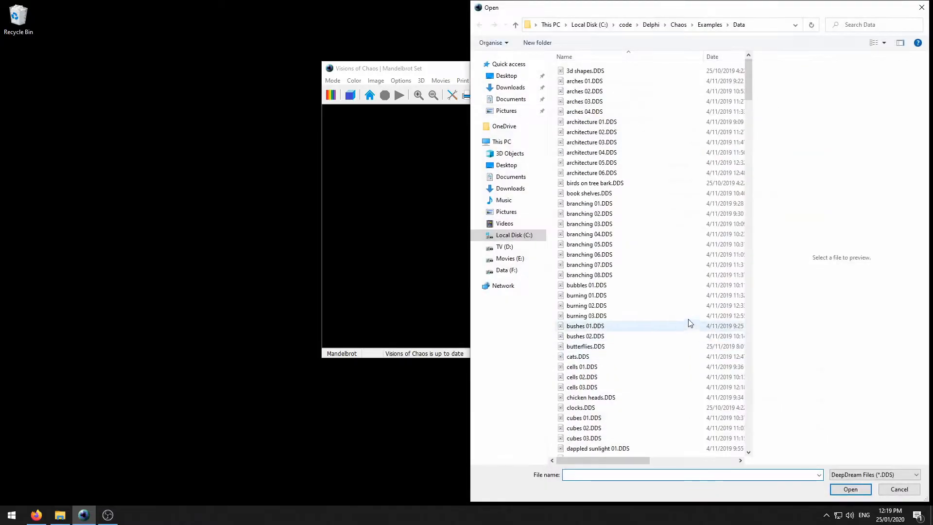
{"action": "scroll", "coordinate": [651, 260], "scroll_direction": "down", "scroll_amount": 9}
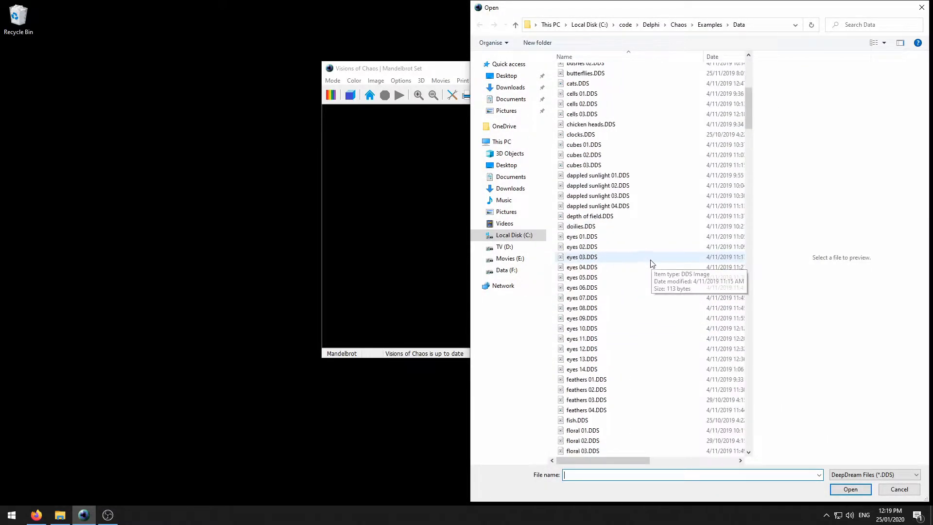
{"action": "left_click", "coordinate": [589, 278]}
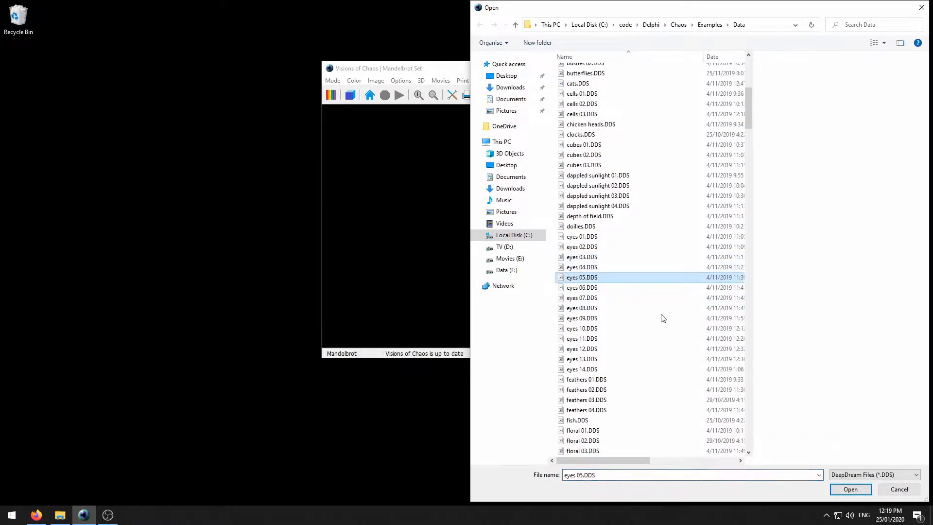
{"action": "left_click", "coordinate": [850, 489]}
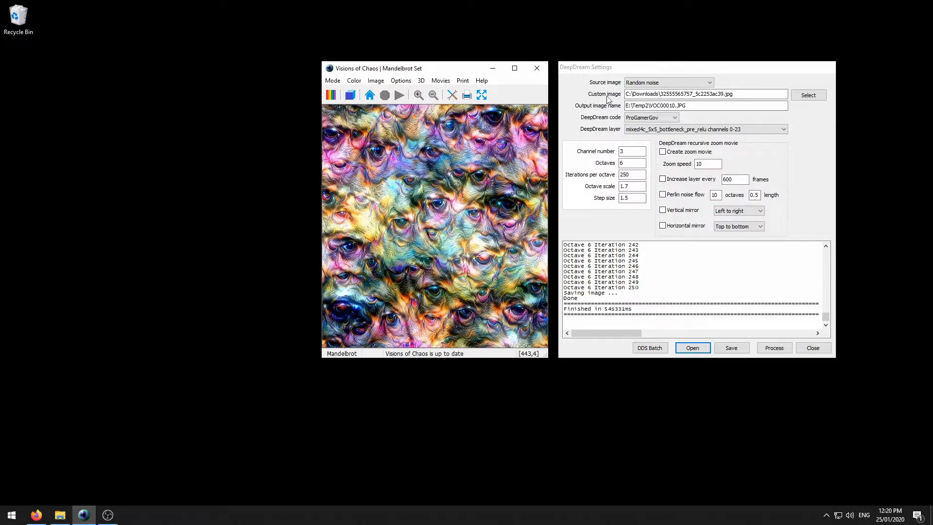
- Dream the eyes preset onto the external cat photo and view the result VOC00011.JPG in ACDSee
{"action": "left_click", "coordinate": [670, 83]}
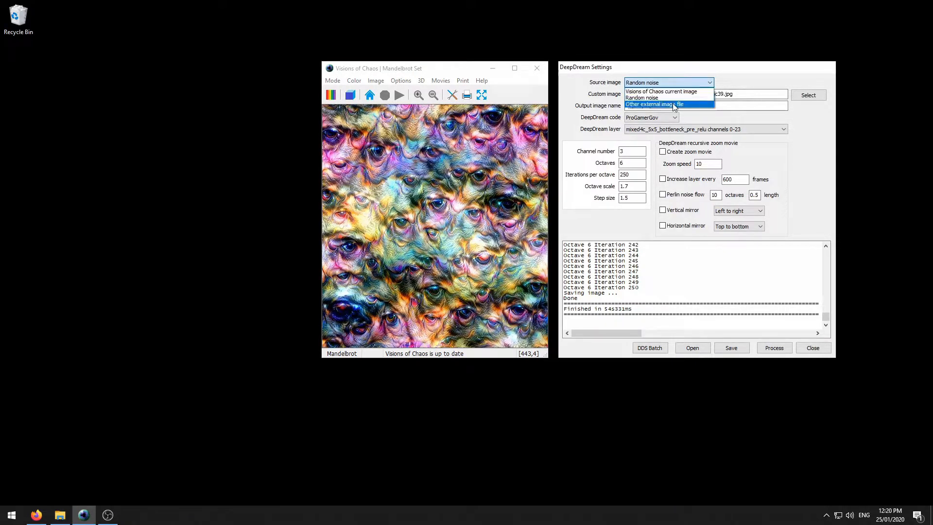
{"action": "left_click", "coordinate": [675, 104]}
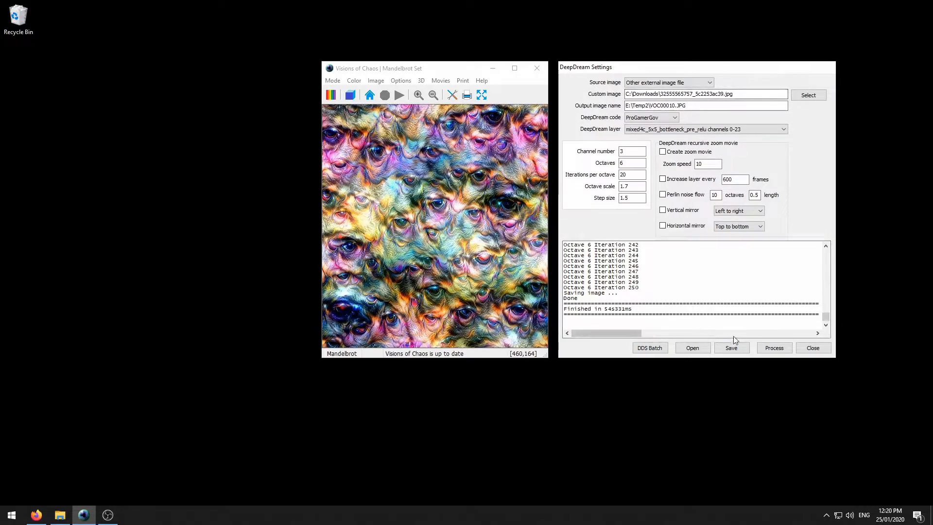
{"action": "left_click", "coordinate": [775, 347]}
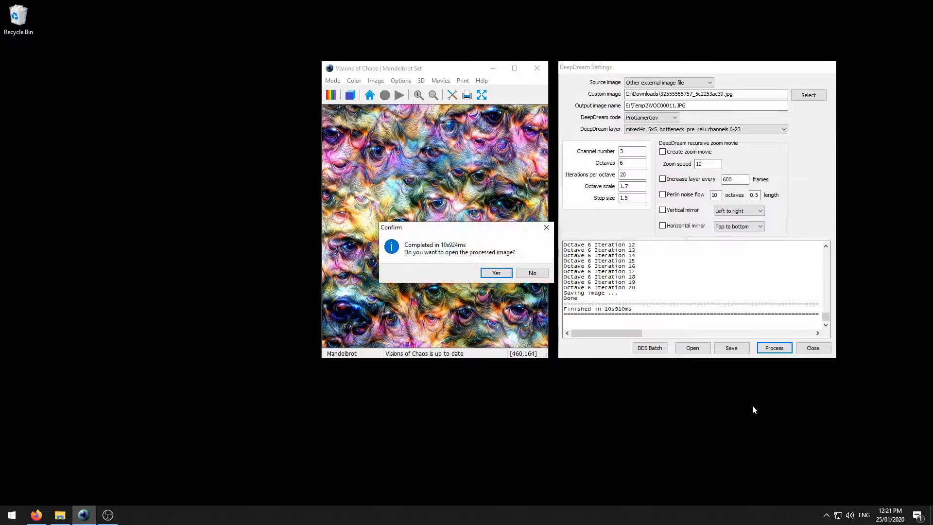
{"action": "left_click", "coordinate": [492, 274]}
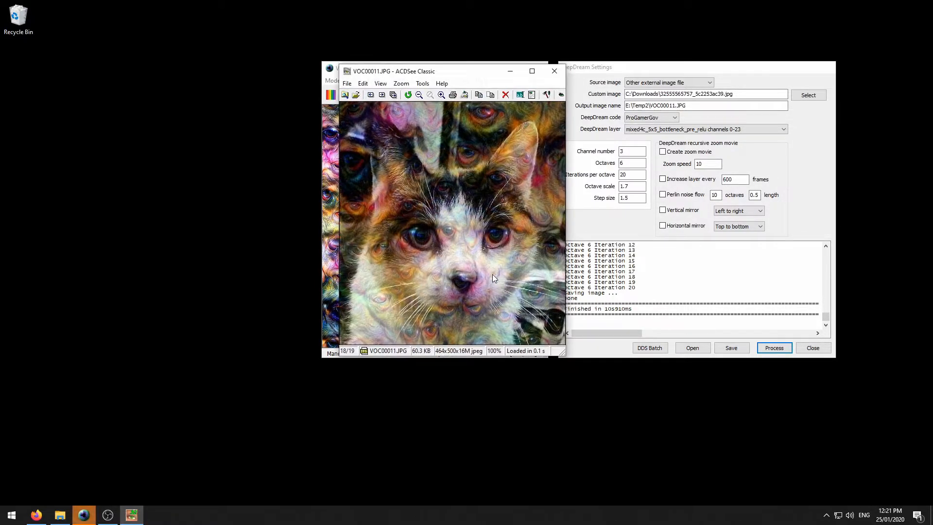
{"action": "left_click_drag", "start_coordinate": [484, 74], "coordinate": [229, 77]}
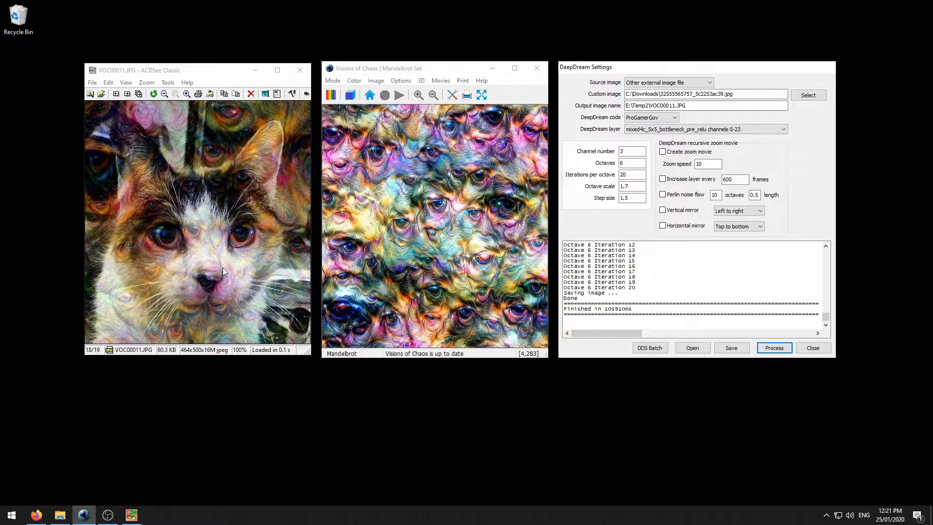
- Raise iterations per octave from 20 to 50 and rerun the eyes dream on the cat photo
{"action": "left_click", "coordinate": [623, 176]}
{"action": "double_click", "coordinate": [622, 176]}
{"action": "left_click", "coordinate": [778, 350]}
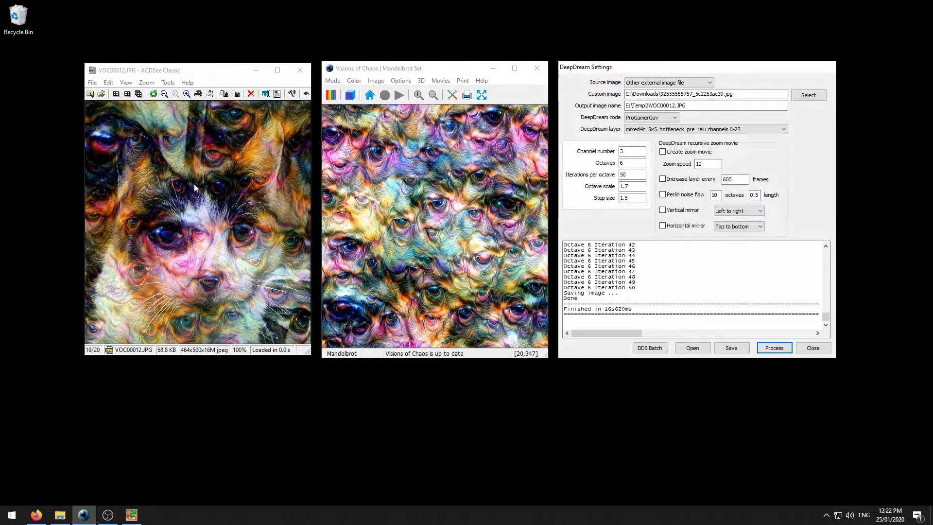
- Close the result viewer and load the burning 03.DDS preset to render fiery dog-like creatures
{"action": "double_click", "coordinate": [160, 222]}
{"action": "left_click", "coordinate": [692, 348]}
{"action": "left_click", "coordinate": [704, 364]}
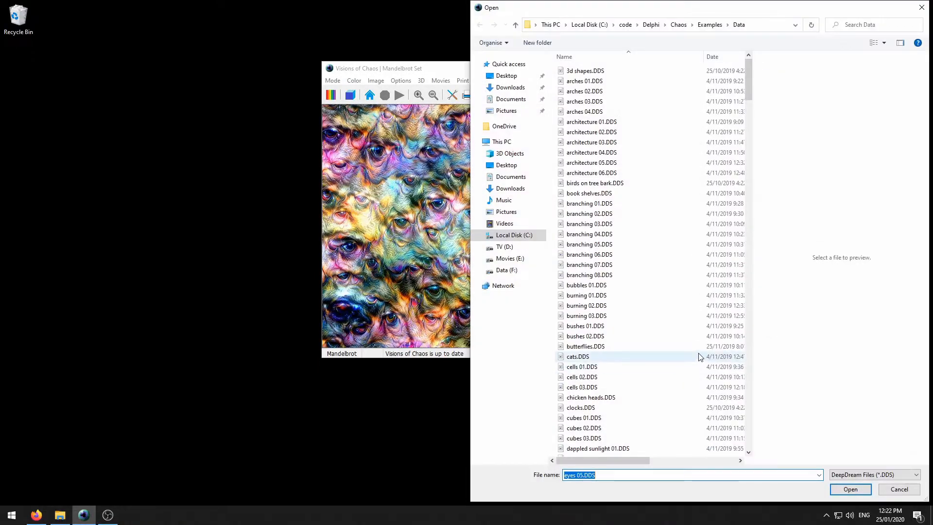
{"action": "scroll", "coordinate": [674, 280], "scroll_direction": "down", "scroll_amount": 4}
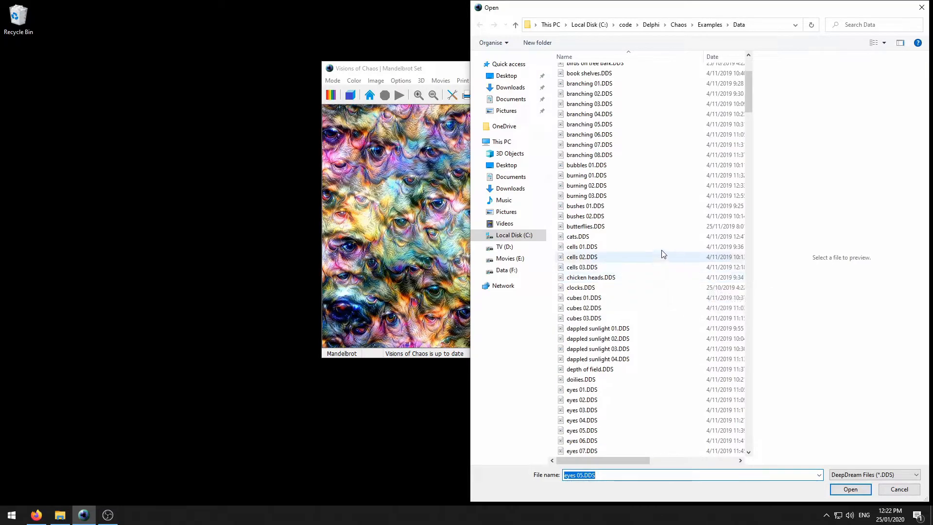
{"action": "left_click", "coordinate": [603, 195]}
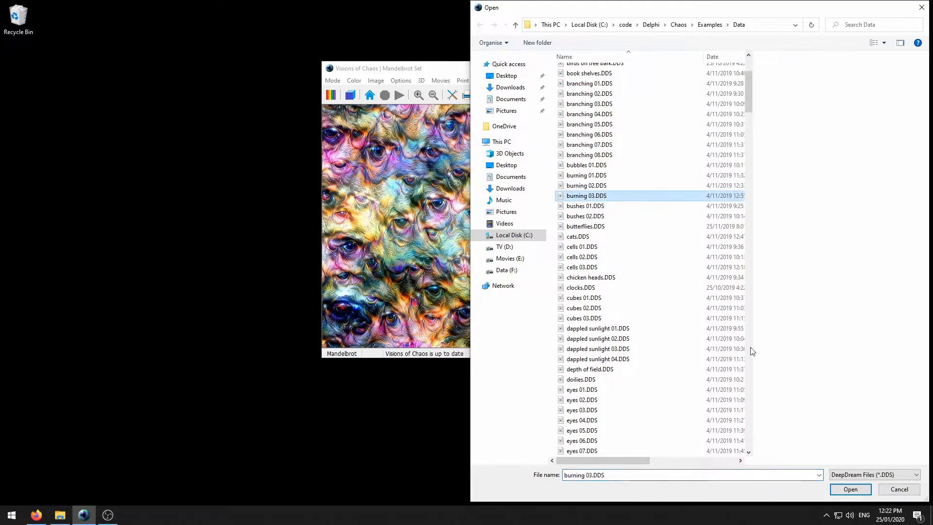
{"action": "left_click", "coordinate": [848, 489]}
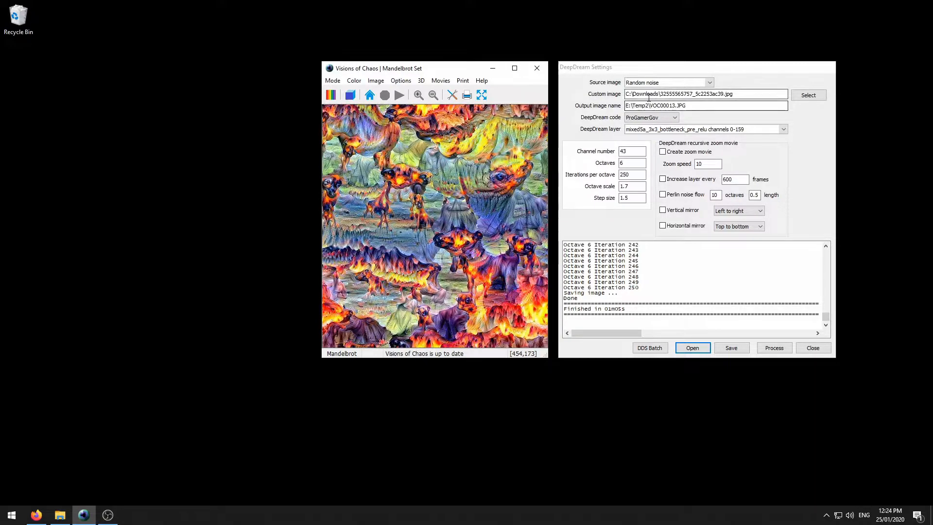
- Switch the source to the external cat photo and render the burning dream at 30 iterations per octave
{"action": "left_click", "coordinate": [666, 83]}
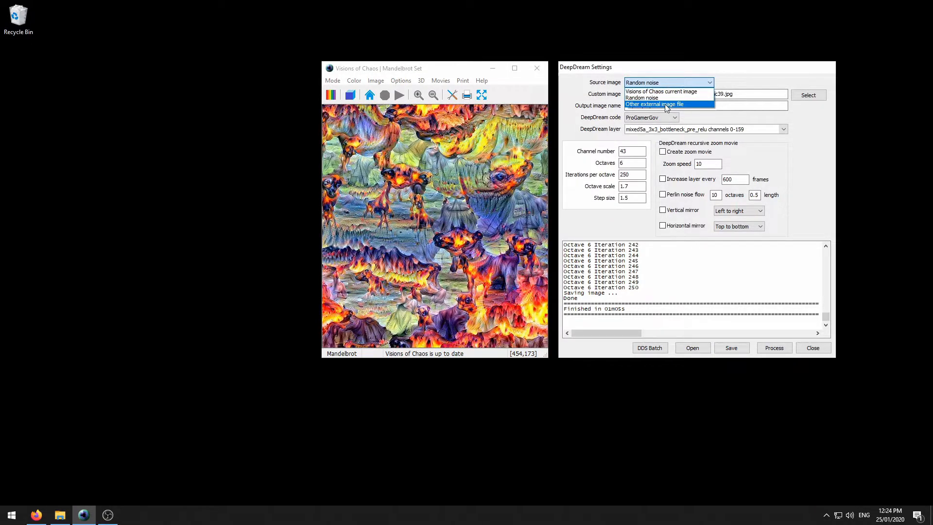
{"action": "left_click", "coordinate": [665, 105]}
{"action": "double_click", "coordinate": [620, 176]}
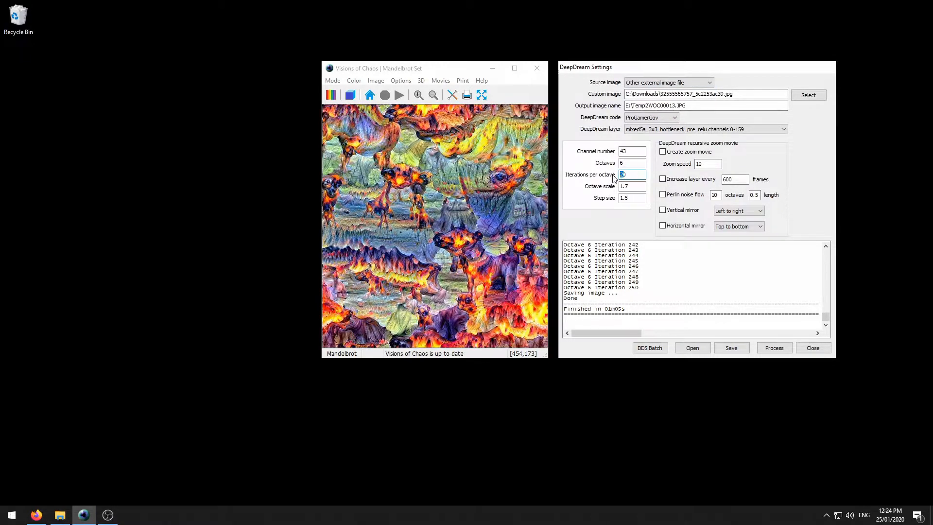
{"action": "type", "text": "30"}
{"action": "left_click", "coordinate": [774, 349]}
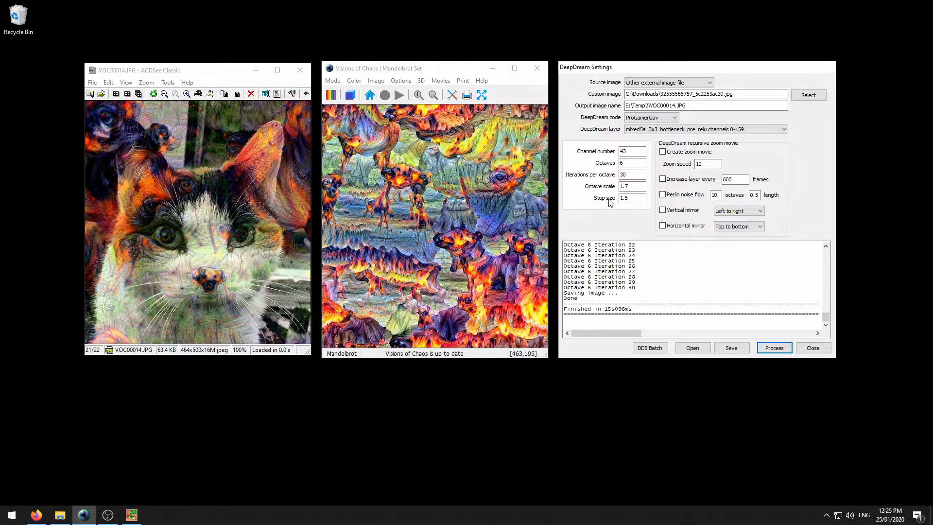
- Render the burning dream on the cat photo again at 40 iterations per octave
{"action": "double_click", "coordinate": [622, 174]}
{"action": "type", "text": "40"}
{"action": "left_click", "coordinate": [769, 349]}
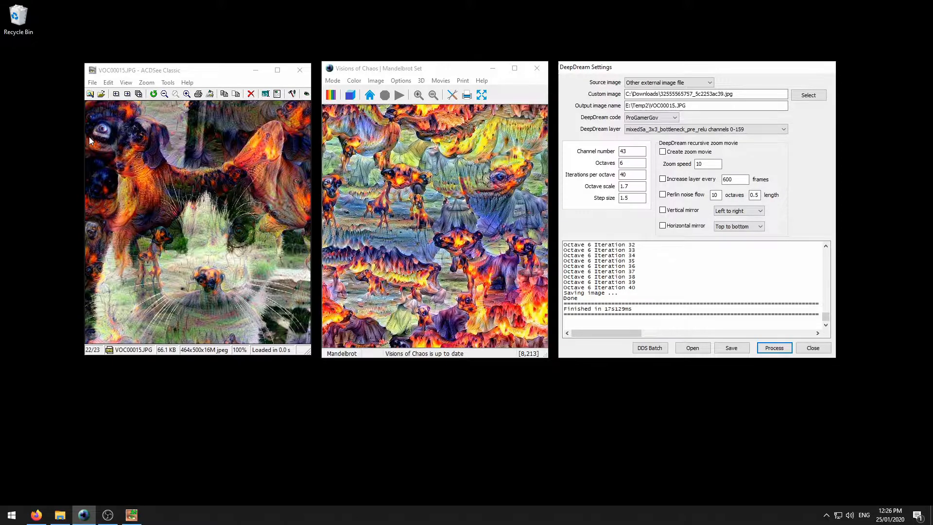
- Close ACDSee, set the canvas to HDV 720p 1280x720, and arrange both windows side by side
{"action": "left_click", "coordinate": [297, 70]}
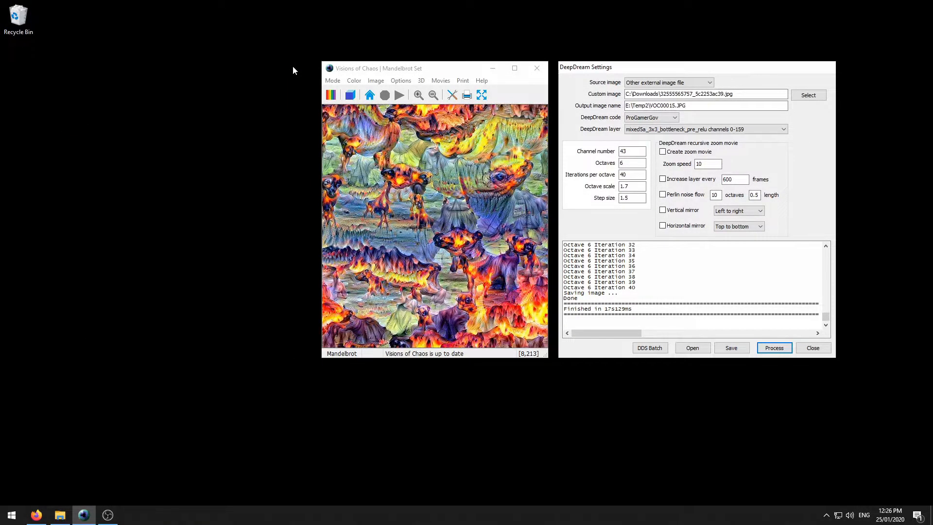
{"action": "left_click", "coordinate": [375, 81]}
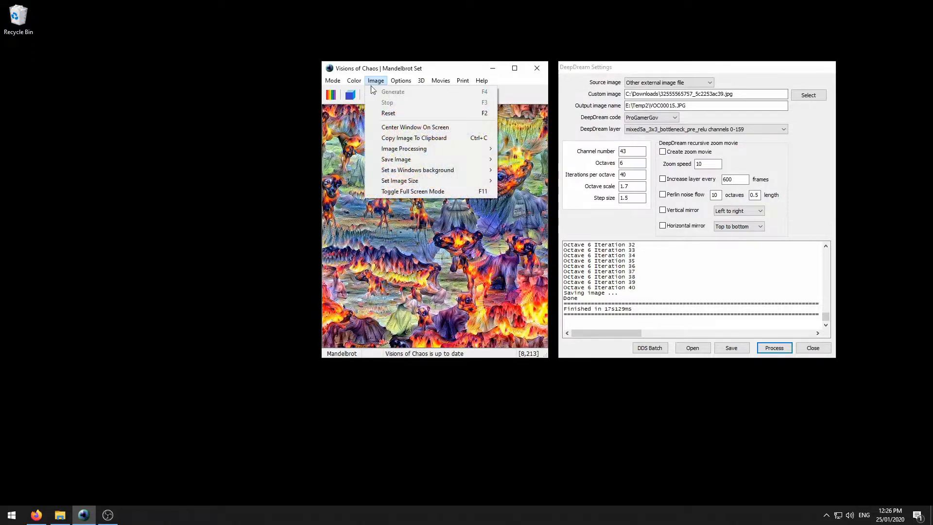
{"action": "mouse_move", "coordinate": [417, 182]}
{"action": "mouse_move", "coordinate": [543, 231]}
{"action": "left_click", "coordinate": [618, 233]}
{"action": "left_click_drag", "start_coordinate": [535, 60], "coordinate": [385, 69]}
{"action": "left_click_drag", "start_coordinate": [674, 67], "coordinate": [754, 68]}
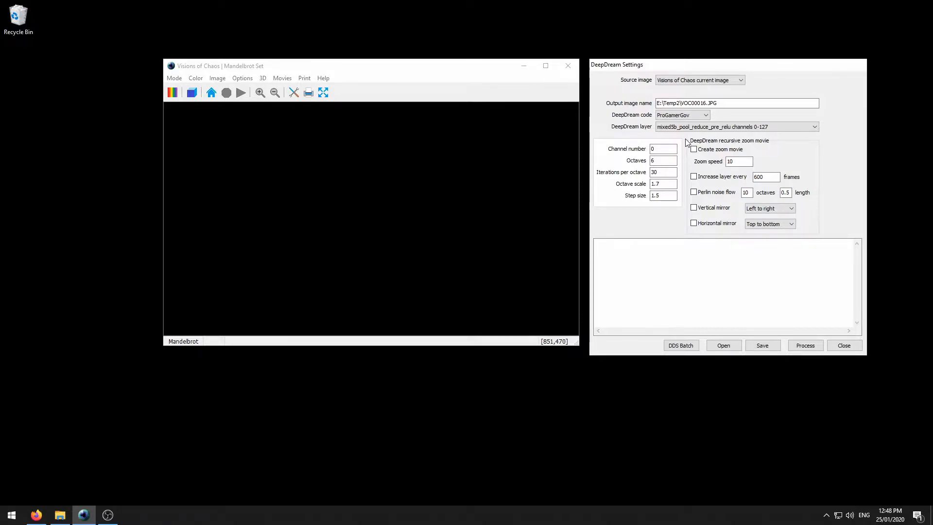
- Load the gold pipes.DDS preset to render a golden chain-link image from random noise
{"action": "left_click", "coordinate": [723, 345]}
{"action": "left_click", "coordinate": [733, 359]}
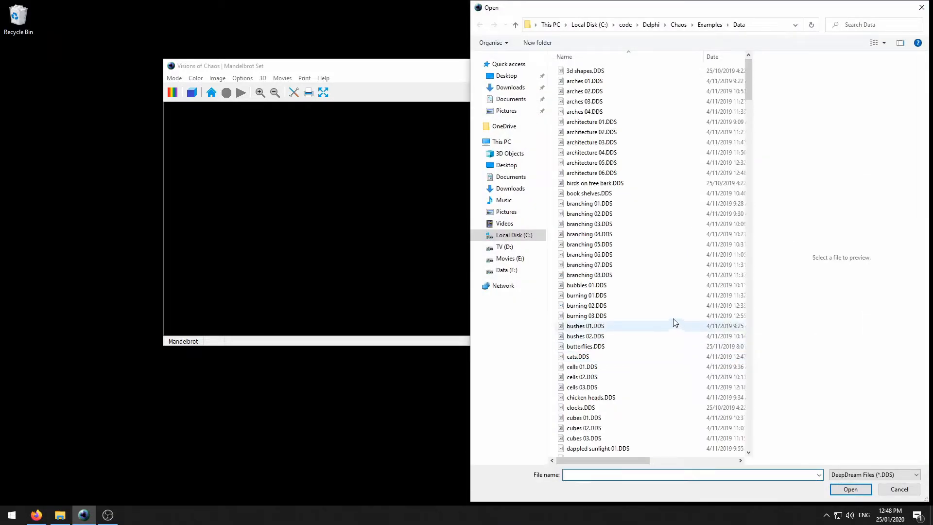
{"action": "scroll", "coordinate": [654, 293], "scroll_direction": "down", "scroll_amount": 4}
{"action": "scroll", "coordinate": [654, 295], "scroll_direction": "down", "scroll_amount": 4}
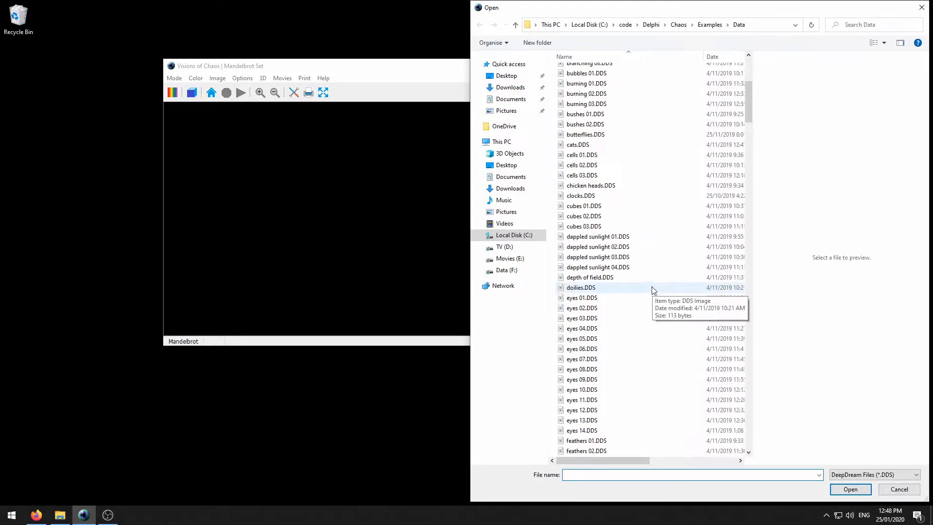
{"action": "scroll", "coordinate": [654, 293], "scroll_direction": "down", "scroll_amount": 9}
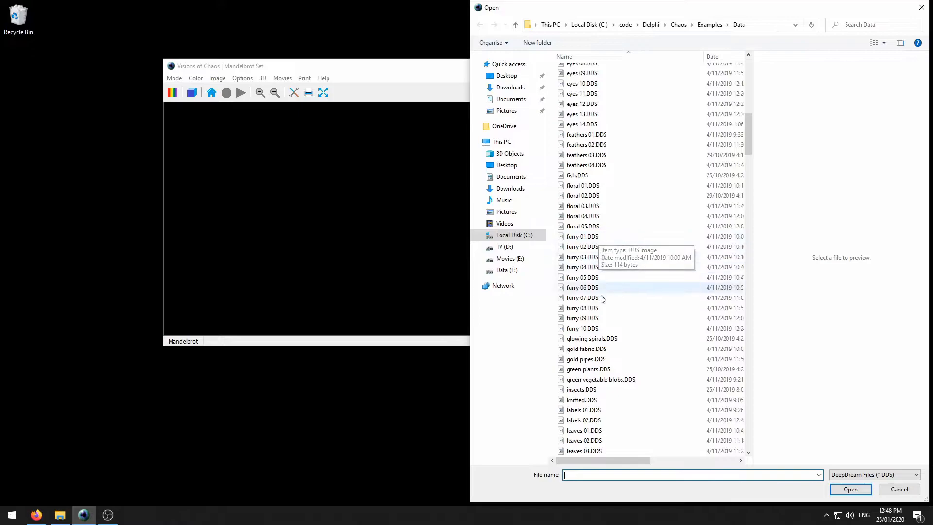
{"action": "left_click", "coordinate": [604, 359]}
{"action": "left_click", "coordinate": [834, 489]}
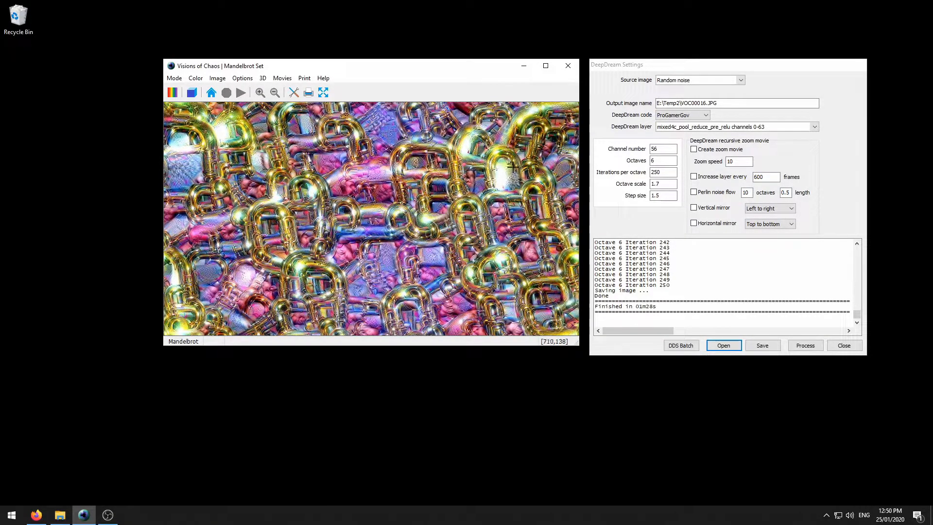
- Tick Create zoom movie, keeping zoom speed 10 and 20 iterations per octave
{"action": "left_click", "coordinate": [703, 153]}
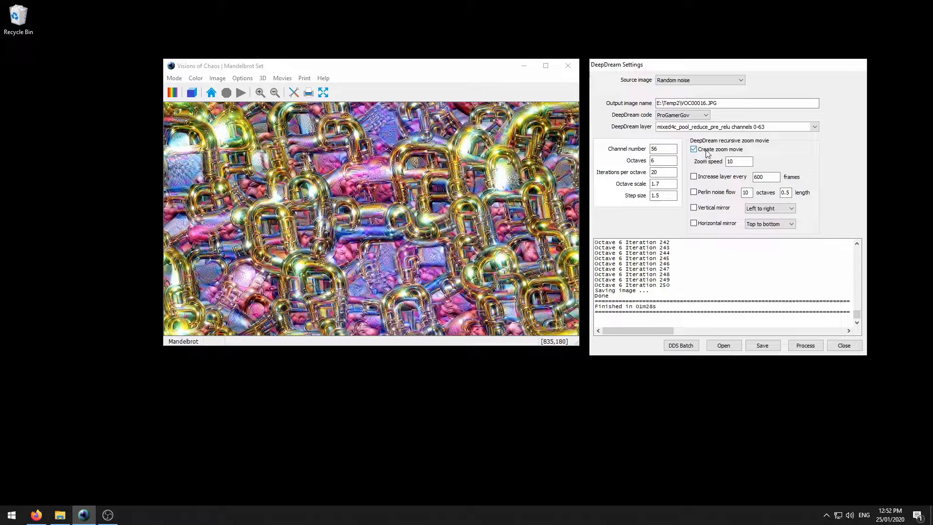
- Render the gold pipes zoom movie frames, cancelling after about 32 frames
{"action": "left_click", "coordinate": [802, 347]}
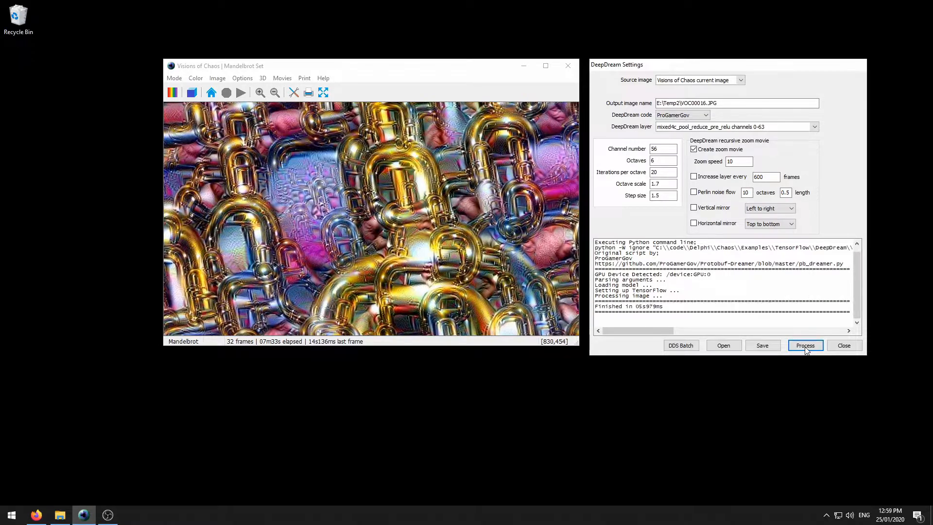
{"action": "left_click", "coordinate": [805, 345]}
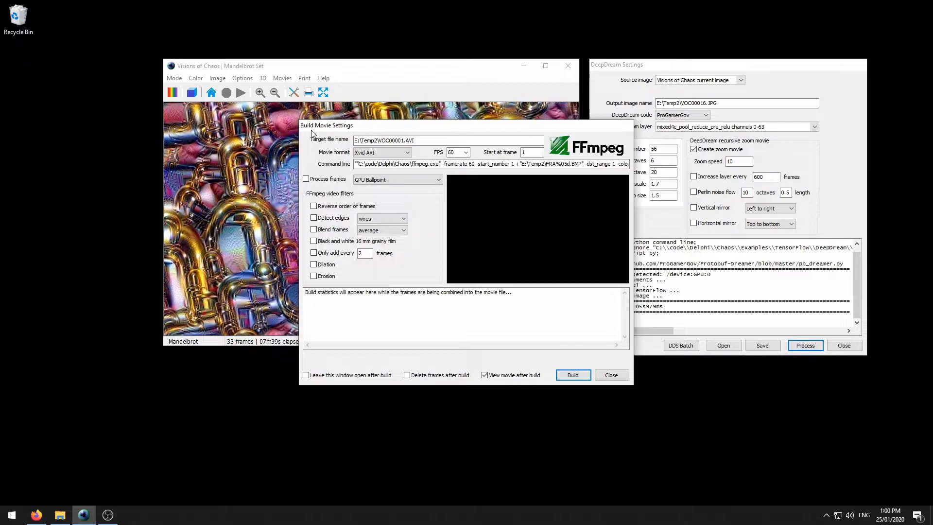
- Build the rendered gold pipes zoom frames into VOC00001.AVI at 30 frames per second
{"action": "left_click", "coordinate": [466, 152]}
{"action": "left_click", "coordinate": [465, 174]}
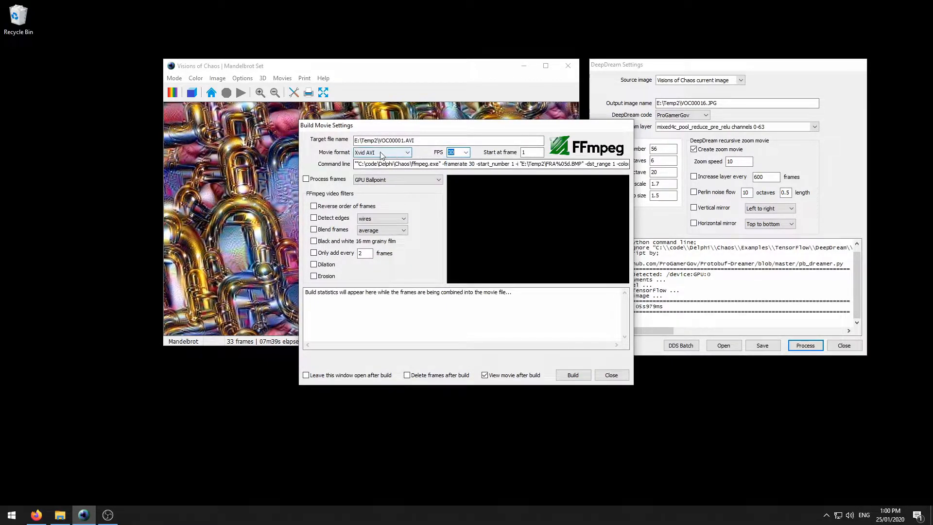
{"action": "left_click", "coordinate": [573, 375]}
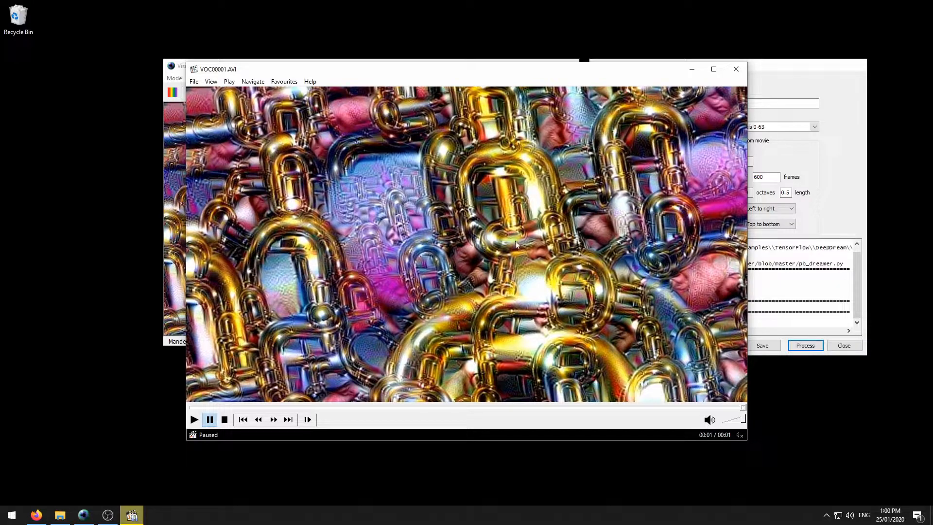
- Close Media Player Classic and review the channel number and DeepDream layer choices
{"action": "left_click", "coordinate": [736, 69]}
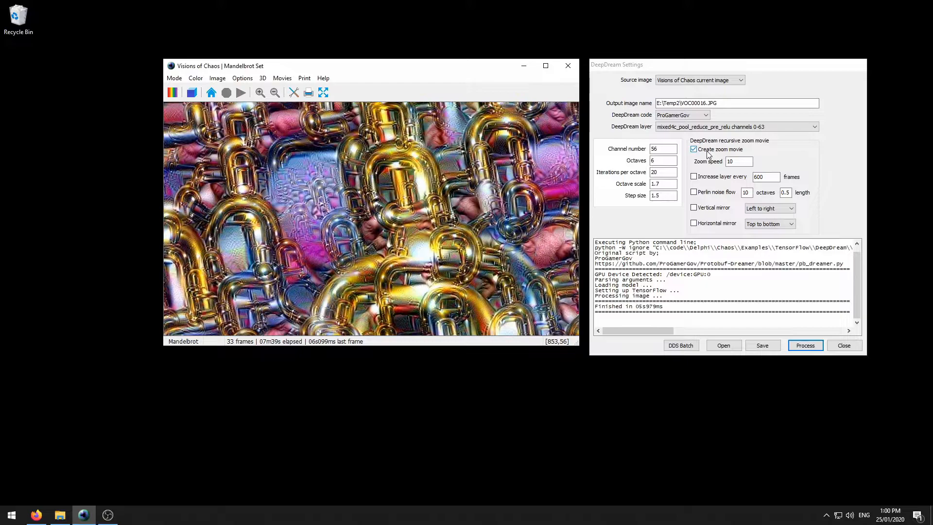
{"action": "left_click", "coordinate": [661, 149]}
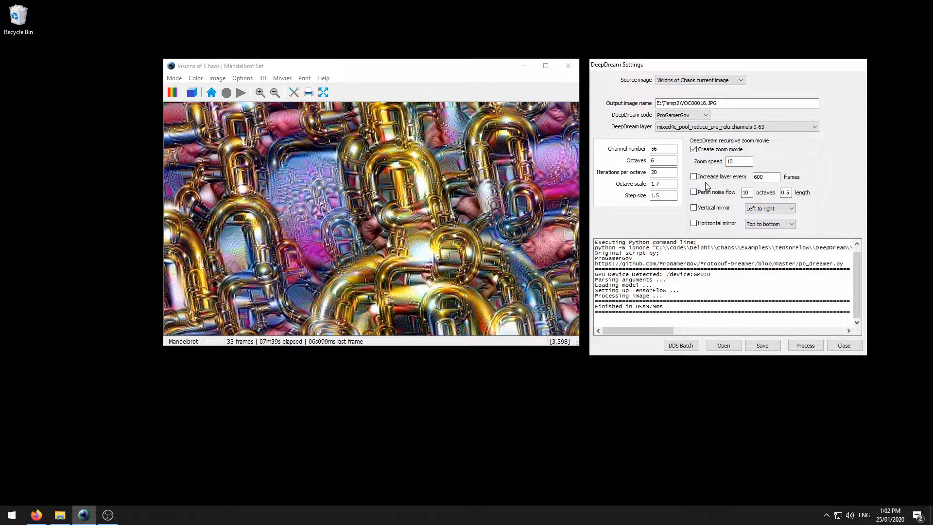
{"action": "left_click", "coordinate": [664, 127]}
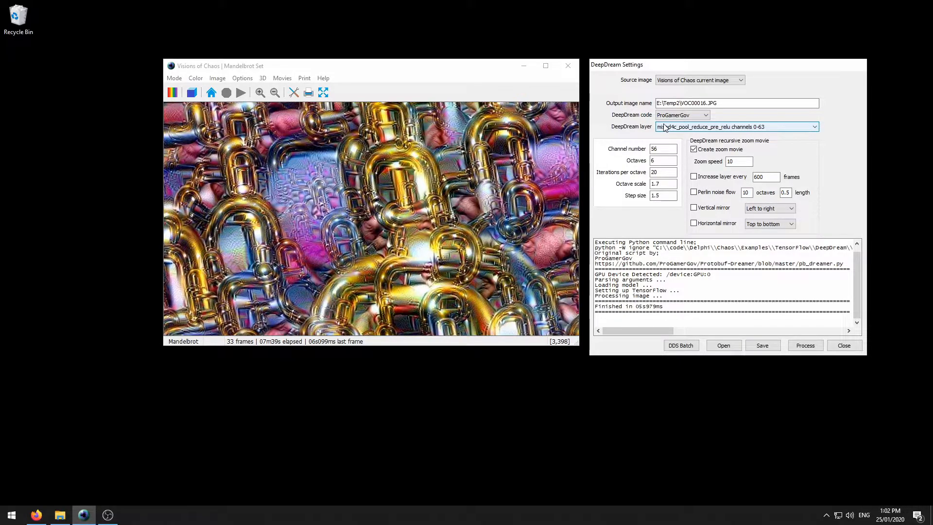
{"action": "left_click", "coordinate": [665, 127]}
{"action": "left_click", "coordinate": [36, 517]}
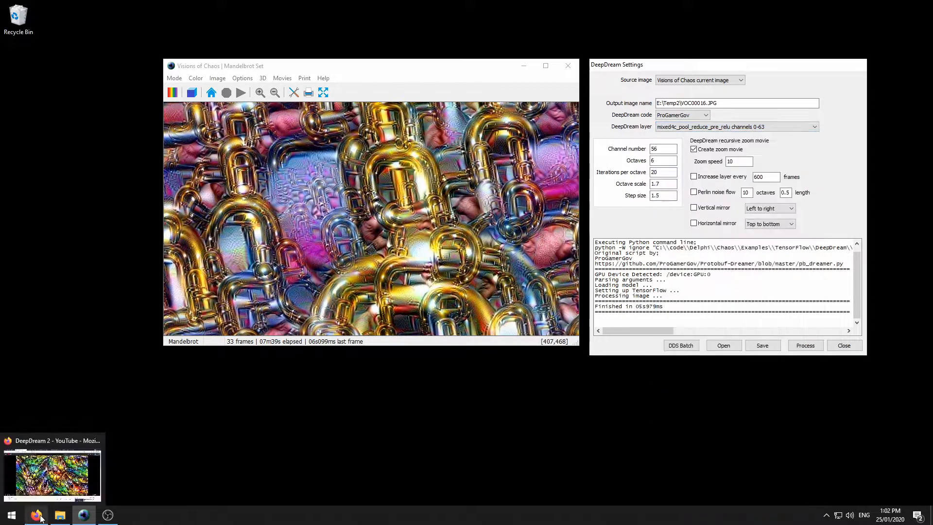
{"action": "left_click", "coordinate": [39, 517]}
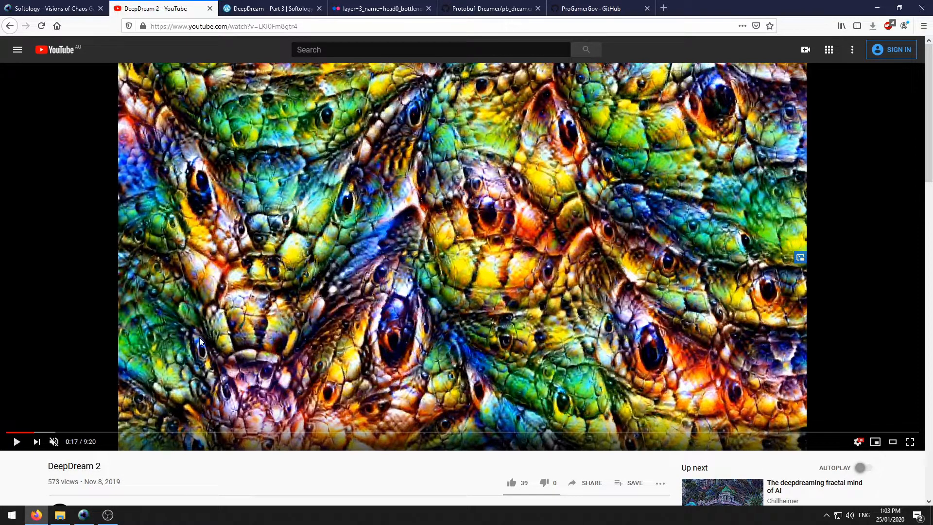
{"action": "mouse_move", "coordinate": [54, 441]}
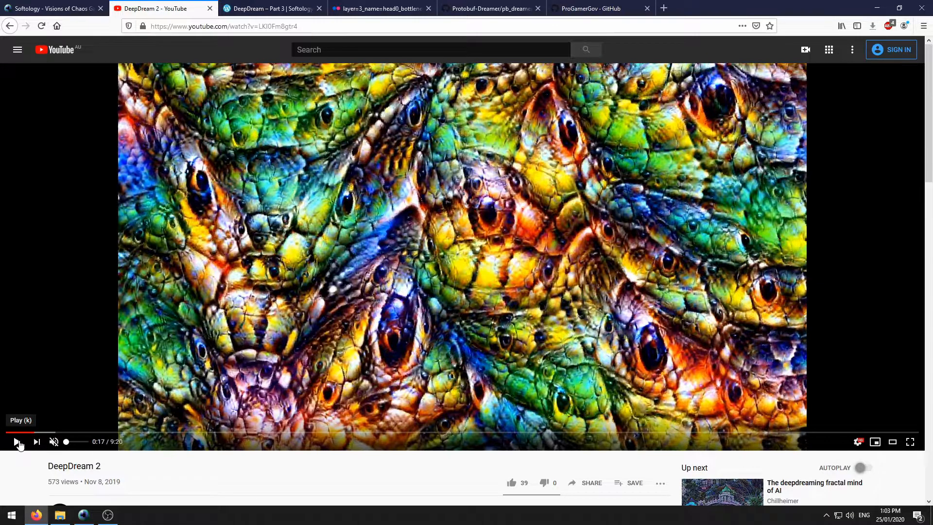
{"action": "left_click", "coordinate": [18, 442]}
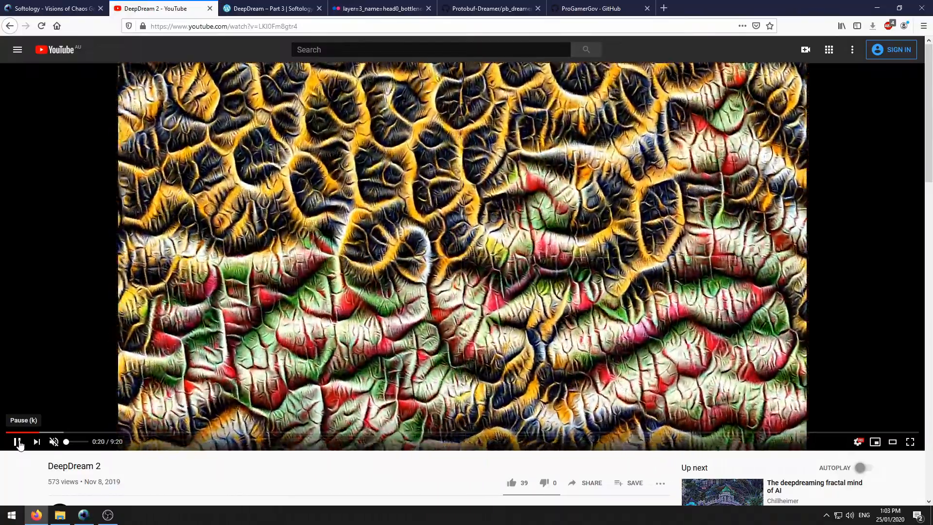
{"action": "left_click", "coordinate": [18, 442]}
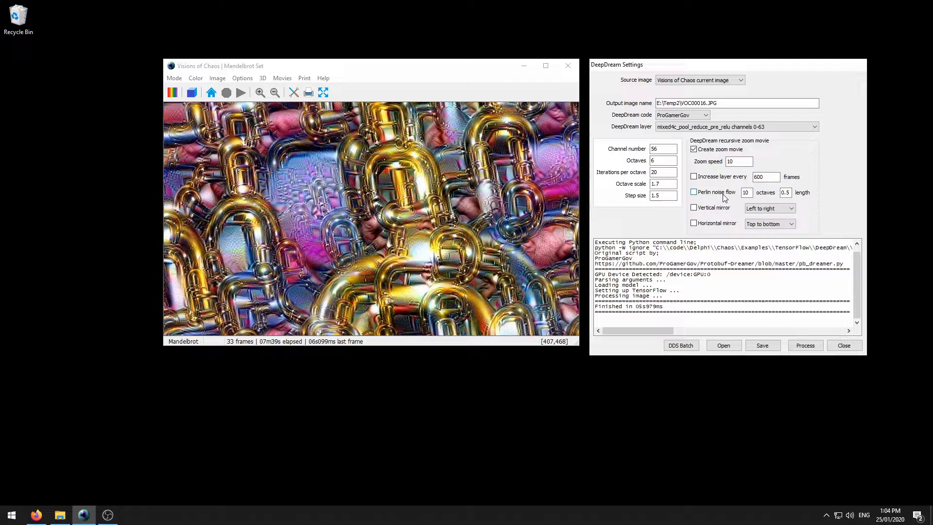
- Run Image Processing > Perlin Flow with default settings on the gold pipes image
{"action": "left_click", "coordinate": [225, 80]}
{"action": "mouse_move", "coordinate": [258, 146]}
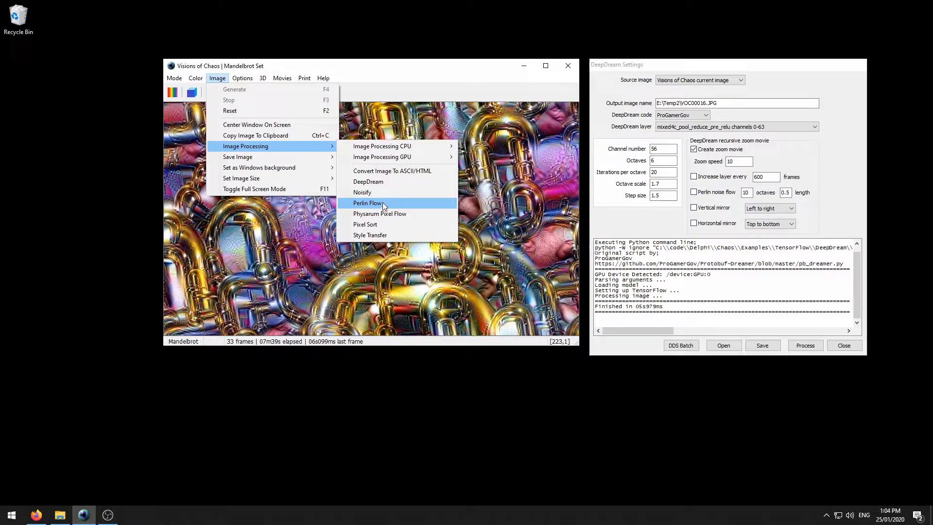
{"action": "left_click", "coordinate": [382, 202]}
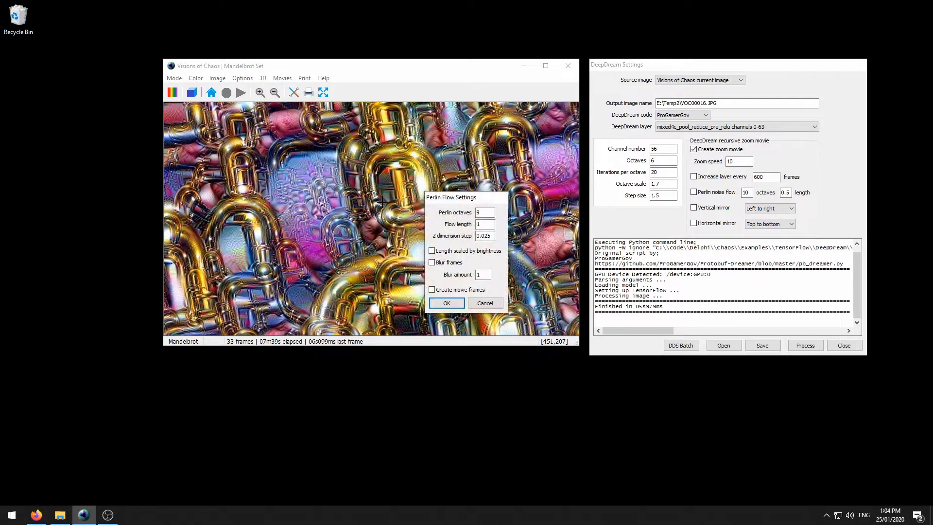
{"action": "left_click", "coordinate": [446, 303]}
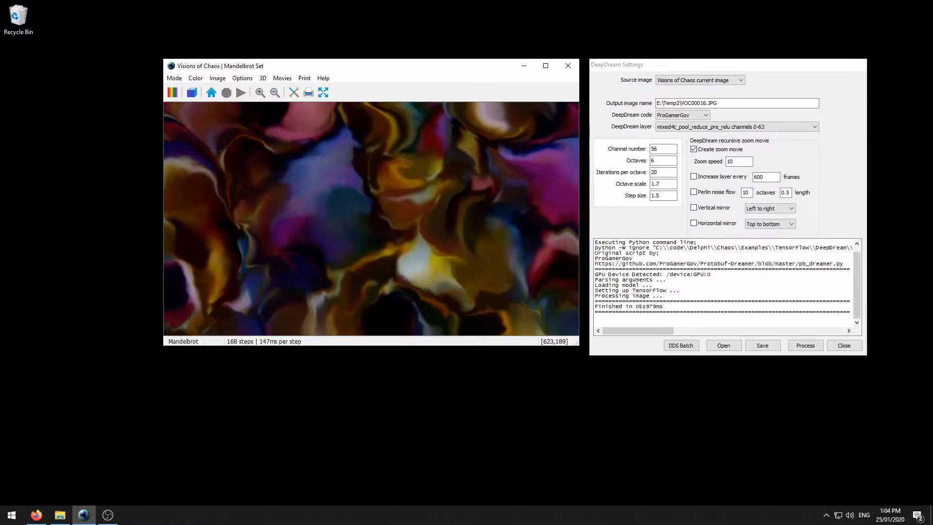
- Stop the flow, enable mirroring, and render a few mirrored DeepDream zoom frames before cancelling
{"action": "key", "text": "Escape"}
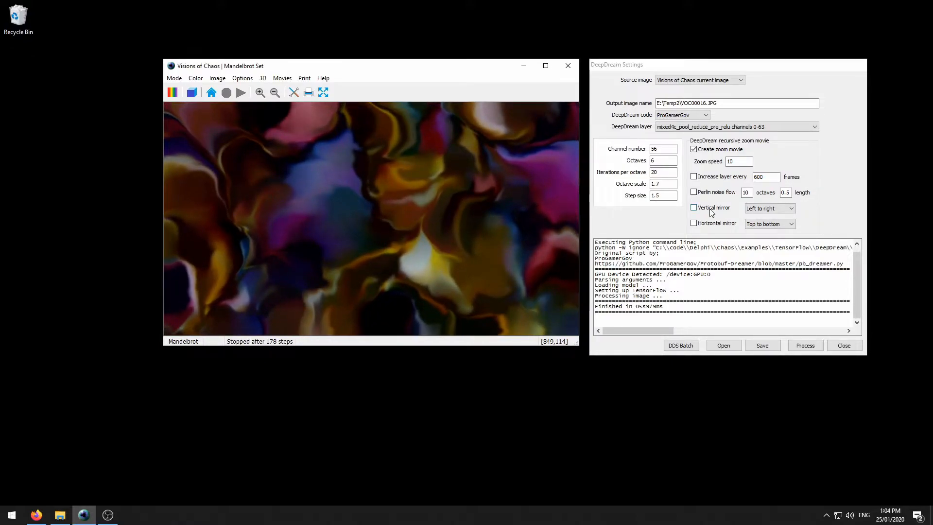
{"action": "left_click", "coordinate": [710, 211]}
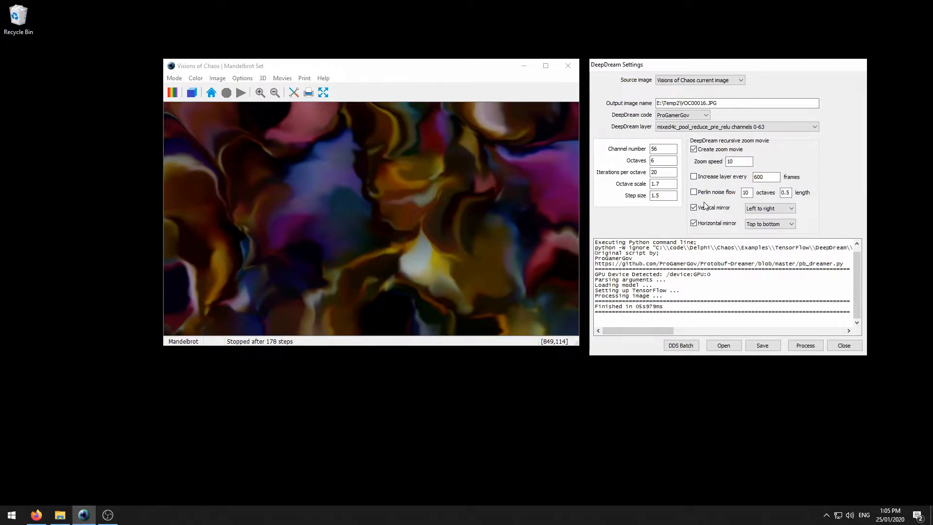
{"action": "left_click", "coordinate": [805, 345]}
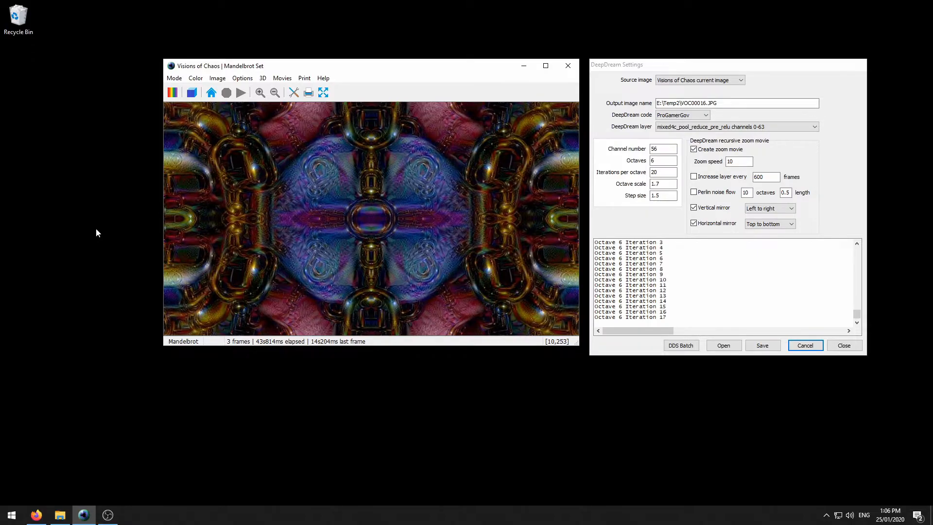
{"action": "left_click", "coordinate": [805, 346]}
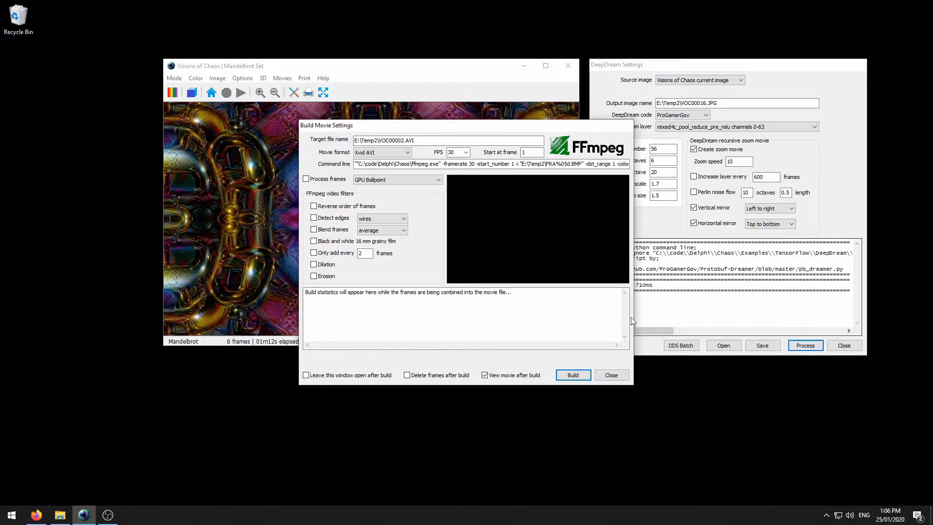
- Close Build Movie Settings without building, then minimize Firefox to return to Visions of Chaos
{"action": "left_click", "coordinate": [612, 375]}
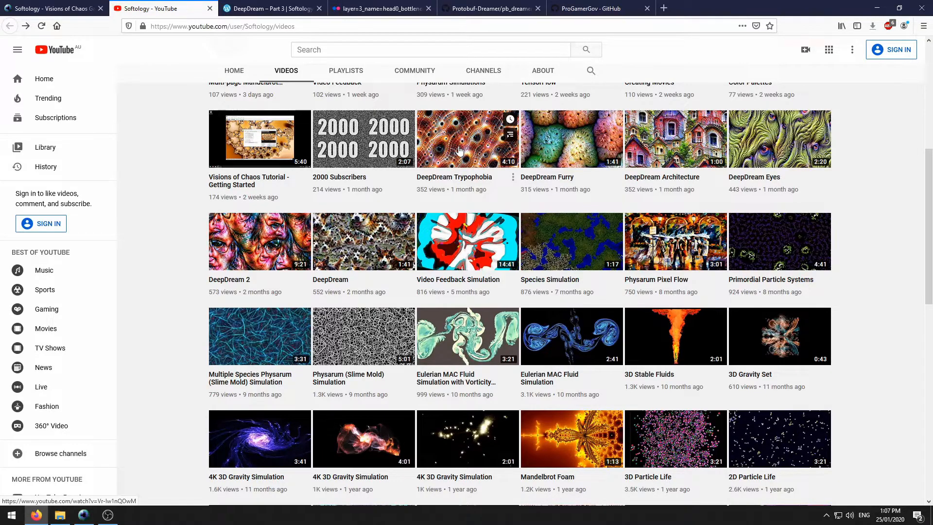
{"action": "left_click", "coordinate": [877, 7]}
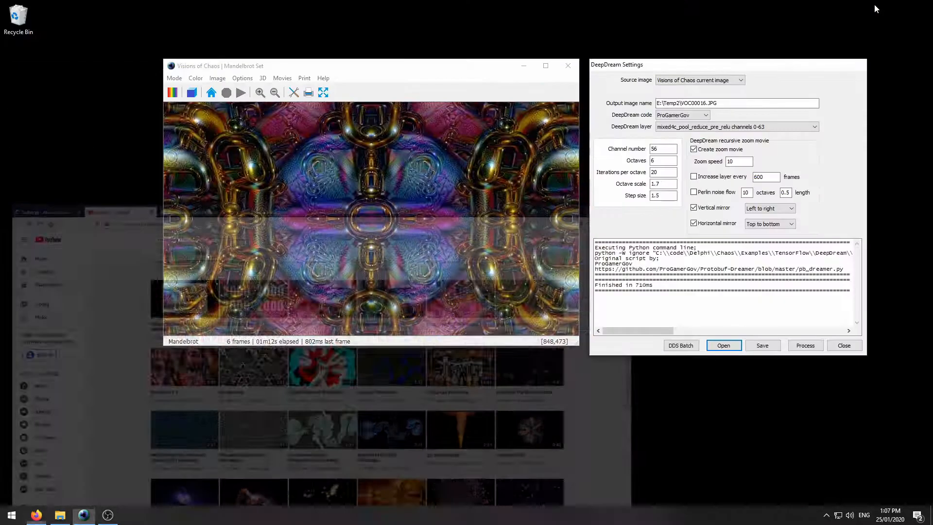
- Add feathers 01.DDS through feathers 04.DDS to the DeepDream batch list
{"action": "left_click", "coordinate": [681, 346]}
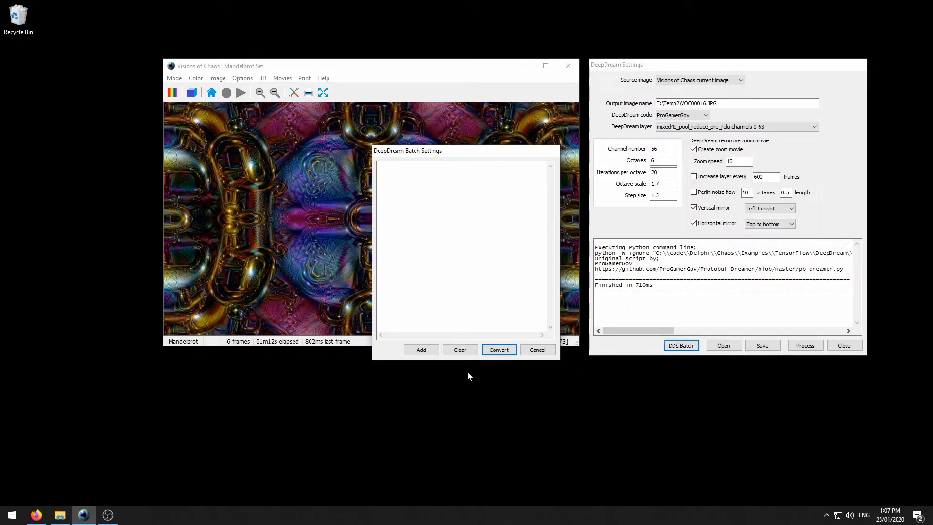
{"action": "left_click", "coordinate": [421, 350]}
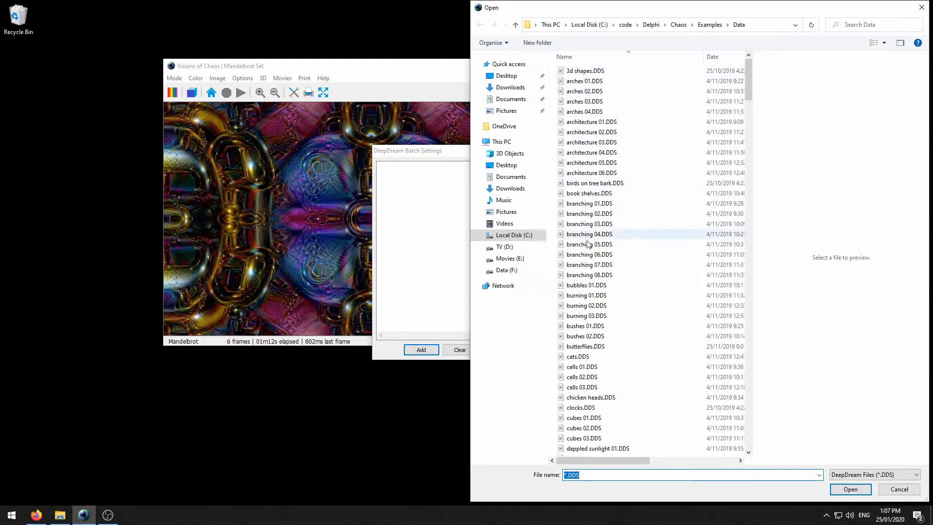
{"action": "scroll", "coordinate": [666, 242], "scroll_direction": "down", "scroll_amount": 2}
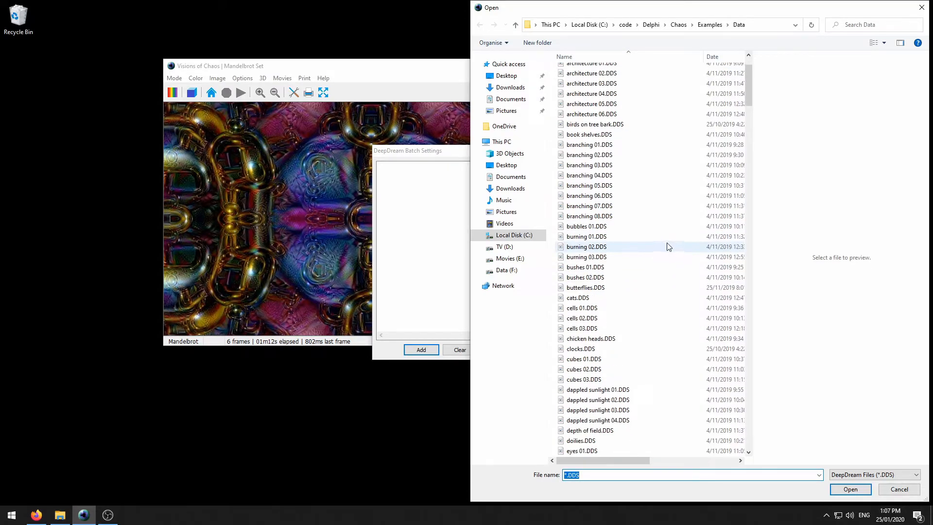
{"action": "scroll", "coordinate": [661, 240], "scroll_direction": "down", "scroll_amount": 5}
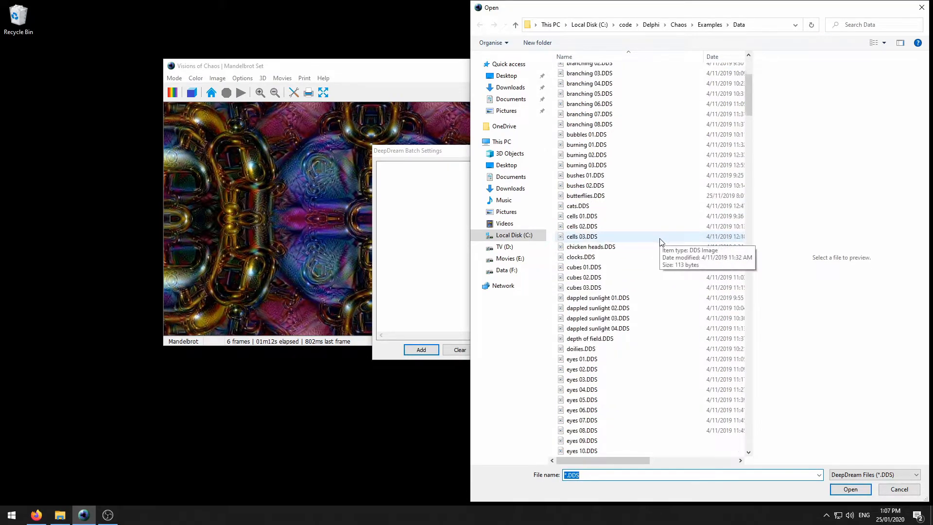
{"action": "scroll", "coordinate": [657, 235], "scroll_direction": "down", "scroll_amount": 4}
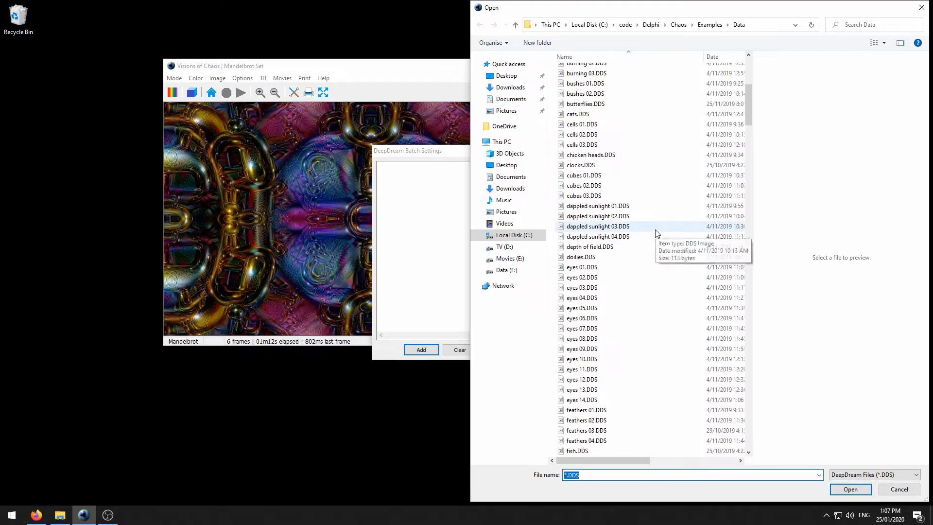
{"action": "left_click", "coordinate": [596, 318]}
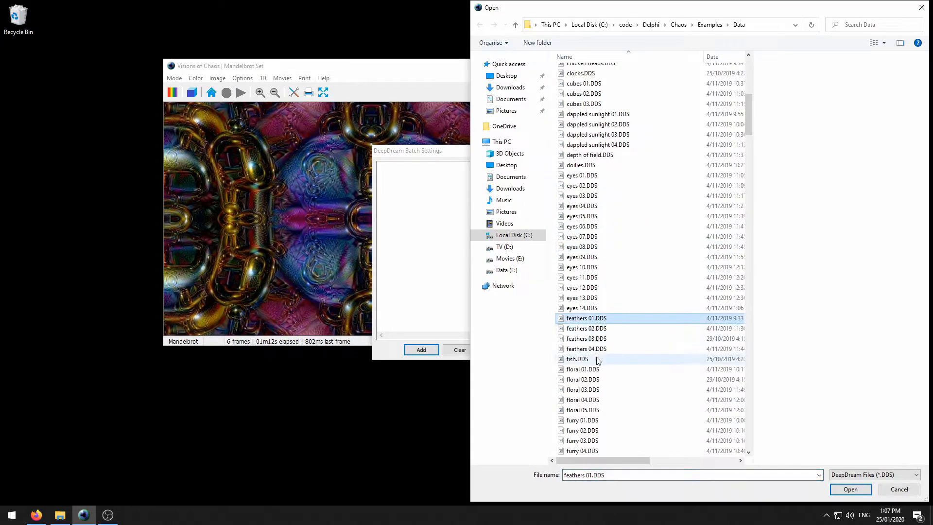
{"action": "left_click", "coordinate": [593, 350], "text": "shift"}
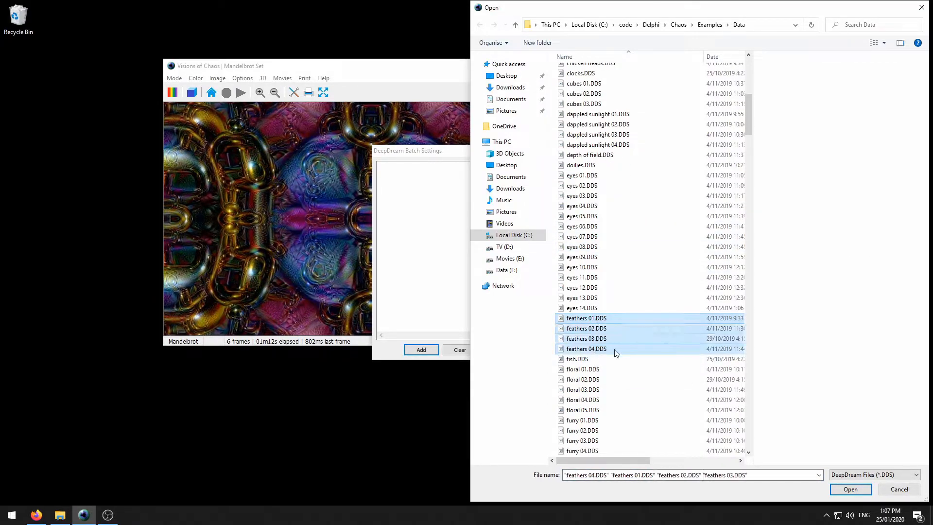
{"action": "left_click", "coordinate": [836, 489]}
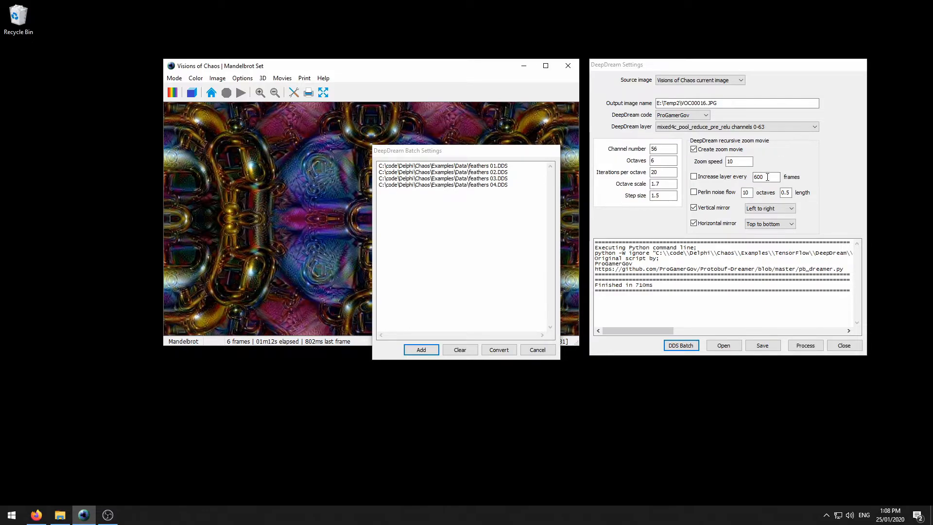
- Set Increase layer every to 60 and start the feathers batch, deleting old frames first
{"action": "left_click", "coordinate": [758, 177]}
{"action": "left_click", "coordinate": [773, 176]}
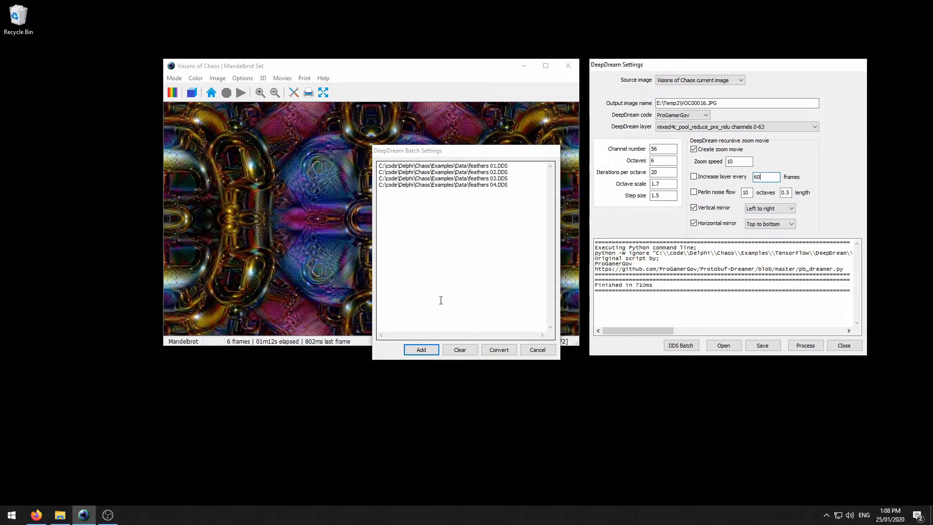
{"action": "left_click", "coordinate": [501, 350]}
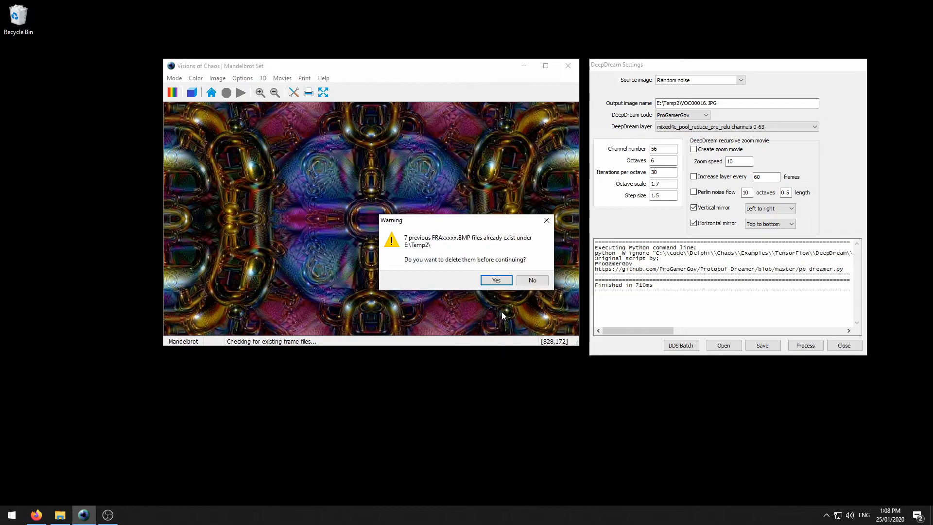
{"action": "left_click", "coordinate": [496, 281]}
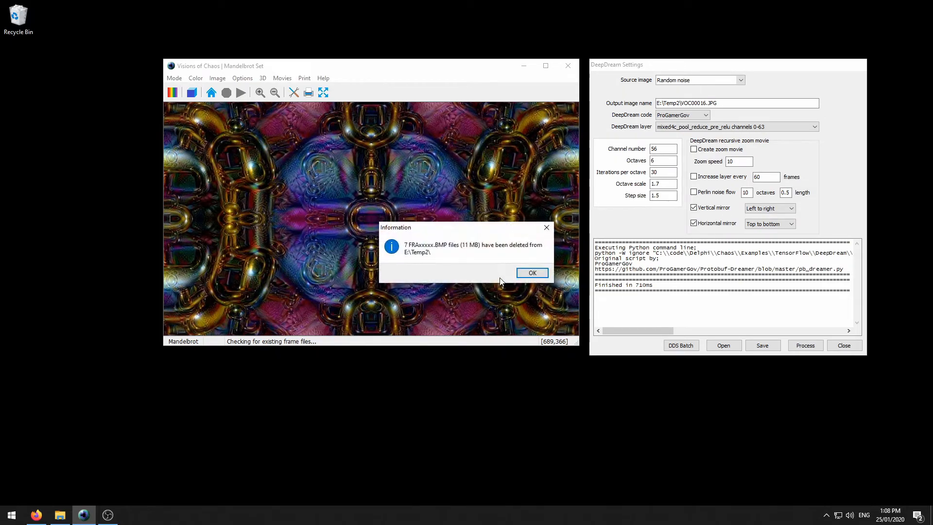
{"action": "left_click", "coordinate": [532, 273]}
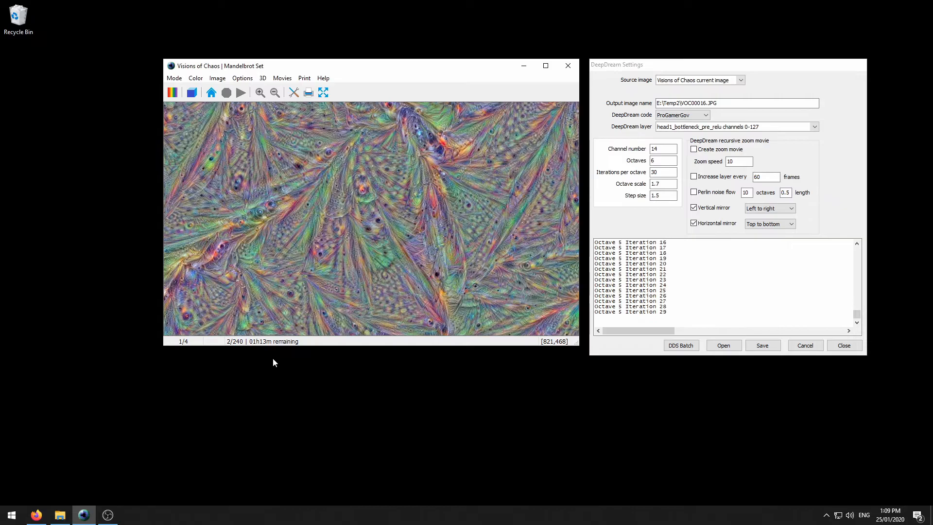
{"action": "left_click", "coordinate": [36, 516]}
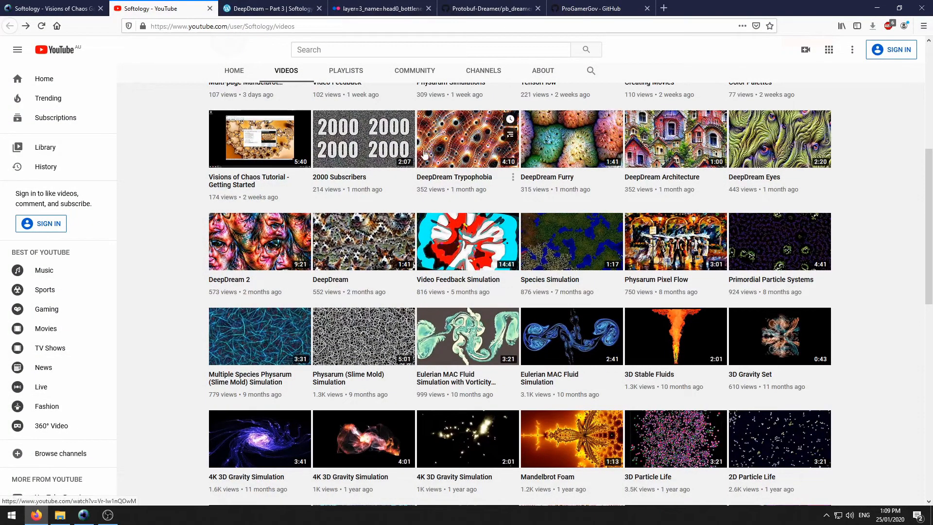
{"action": "left_click", "coordinate": [877, 8]}
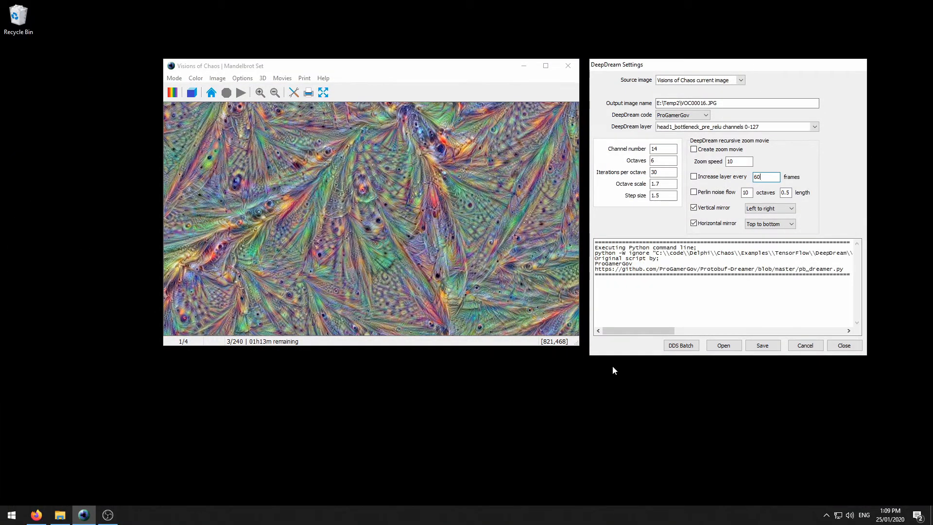
- Cancel the feathers batch, dismiss the CUDA error, close DeepDream Settings, and centre the image window
{"action": "left_click", "coordinate": [812, 345]}
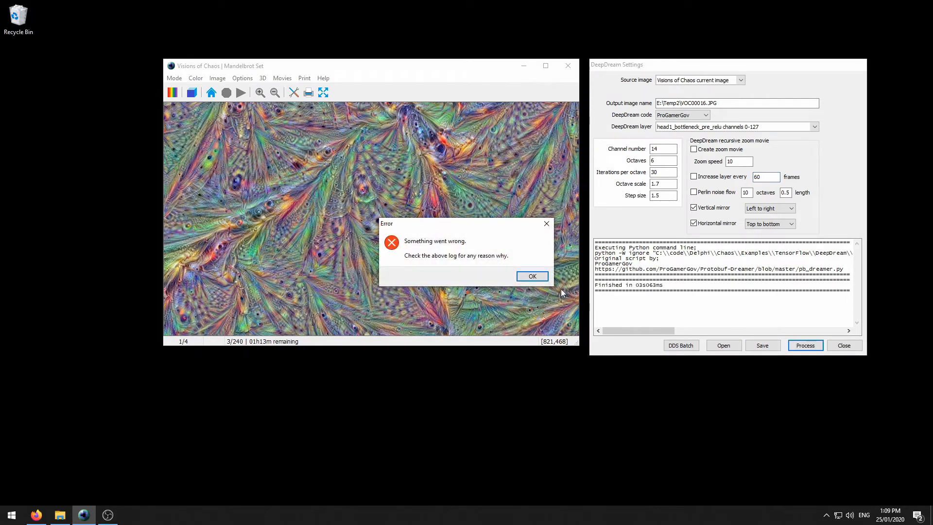
{"action": "left_click", "coordinate": [534, 279]}
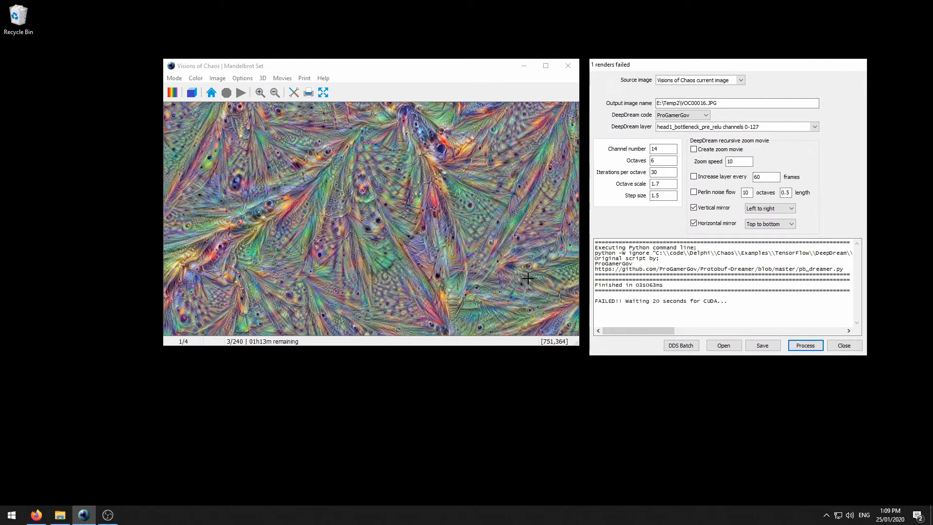
{"action": "left_click", "coordinate": [845, 346]}
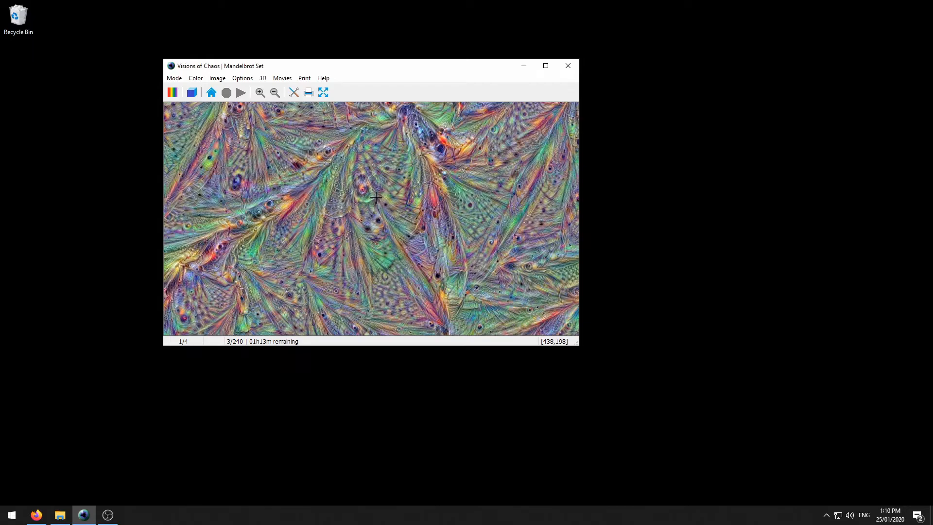
{"action": "left_click_drag", "start_coordinate": [379, 69], "coordinate": [473, 100]}
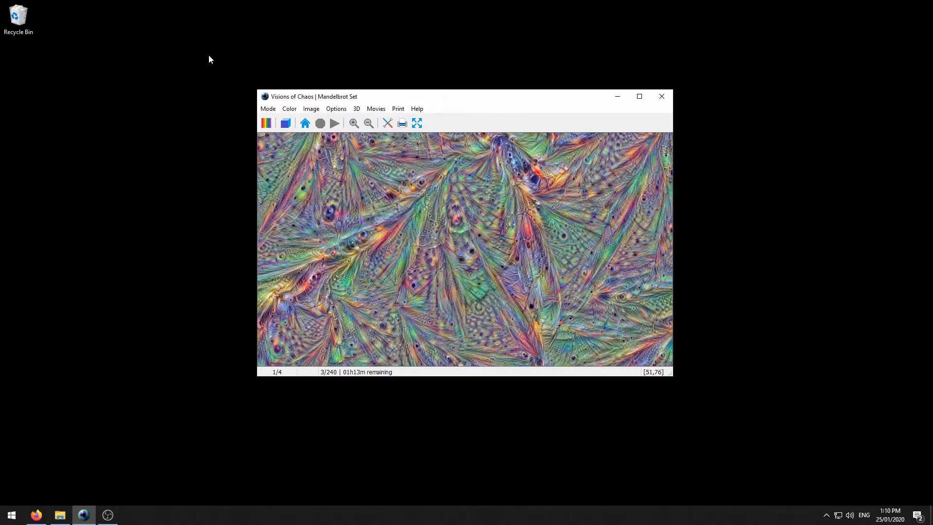